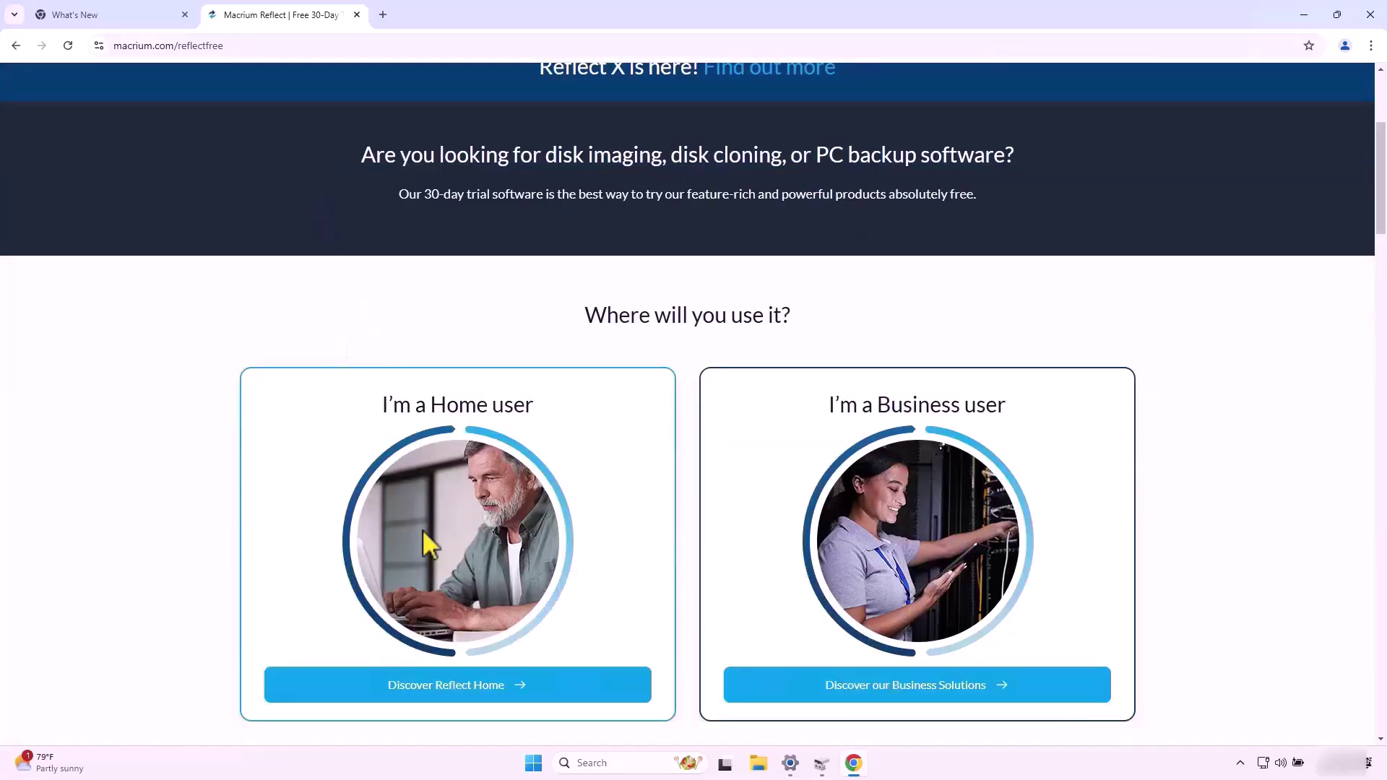
# Request the 64-bit free trial download of Reflect X Home from the home user section
pyautogui.click(451, 695)
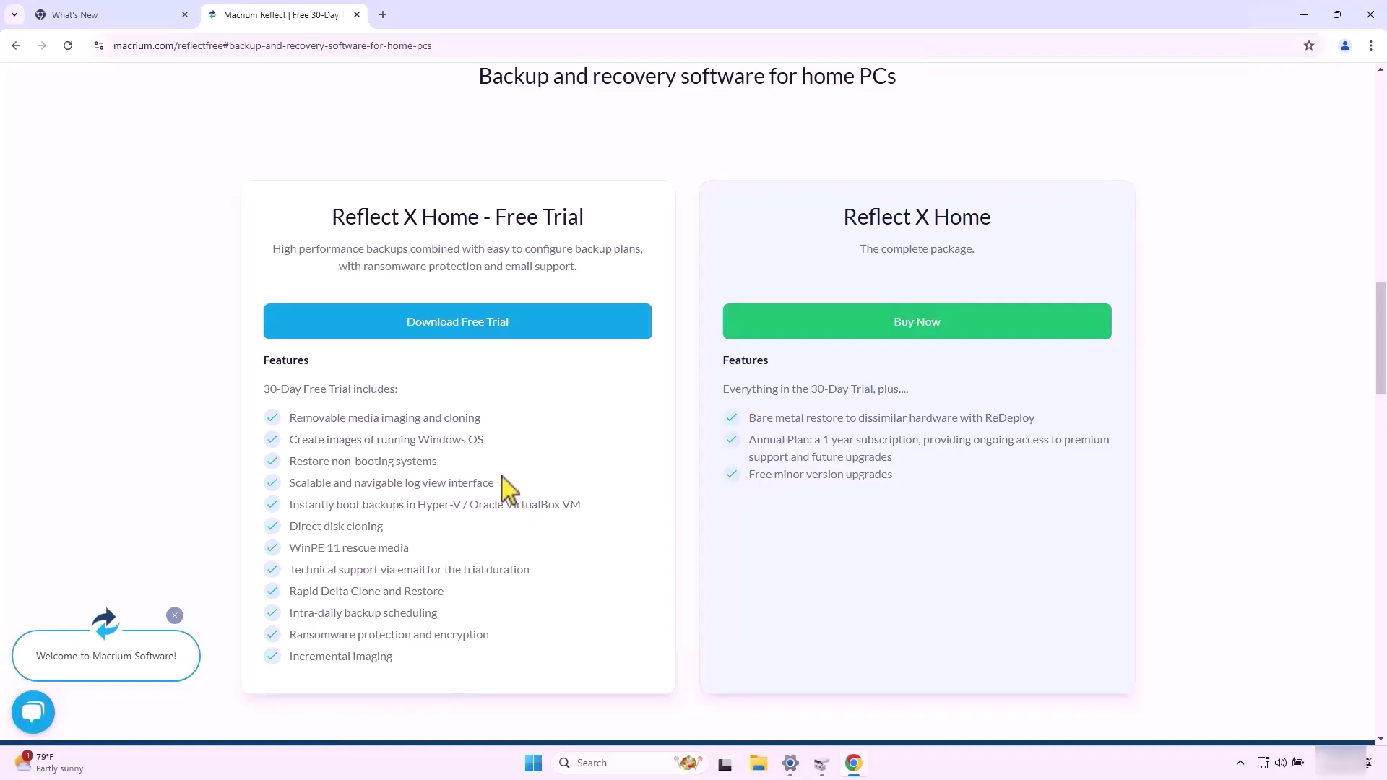
pyautogui.click(448, 330)
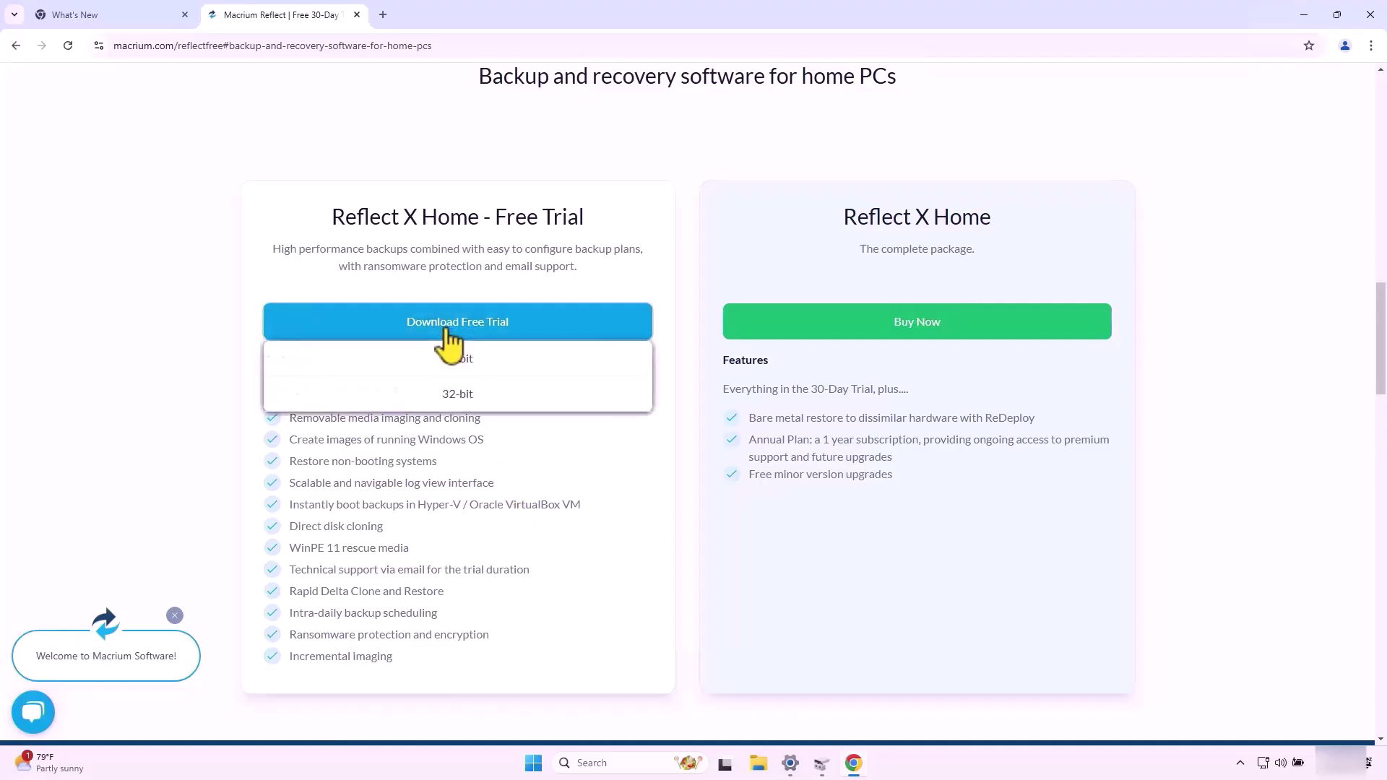
pyautogui.click(444, 359)
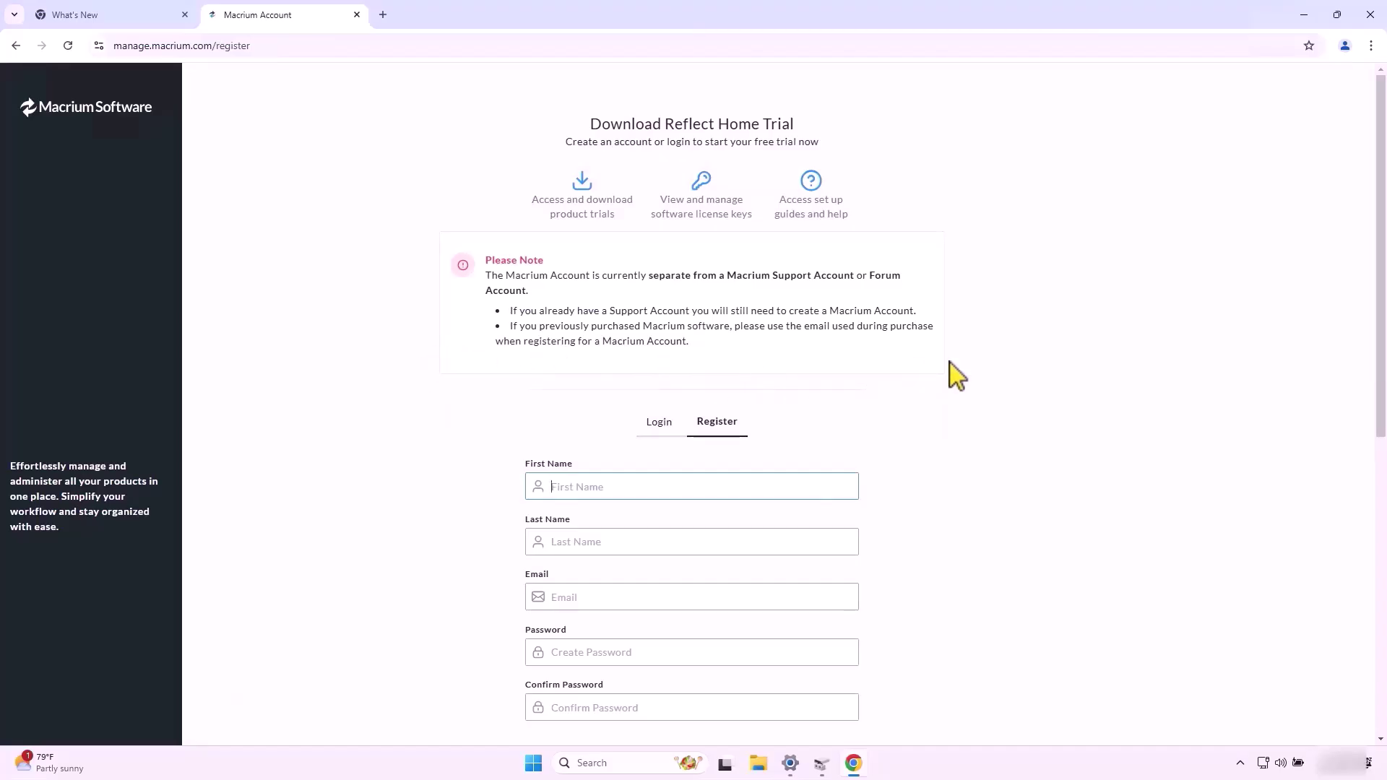
# Register a Macrium account with the name, email and password fields filled in, declining news and offers by email
pyautogui.scroll(-8, 956, 375)
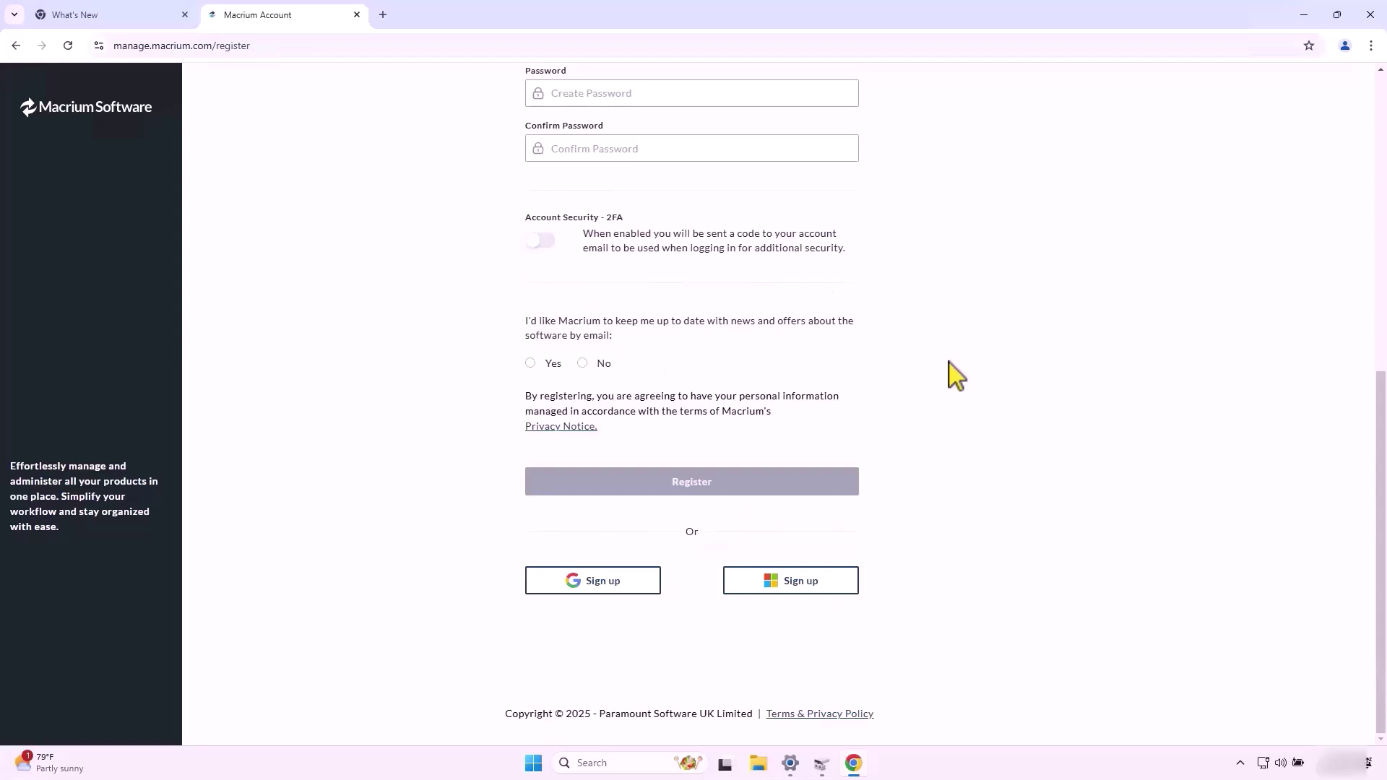
pyautogui.scroll(7, 956, 374)
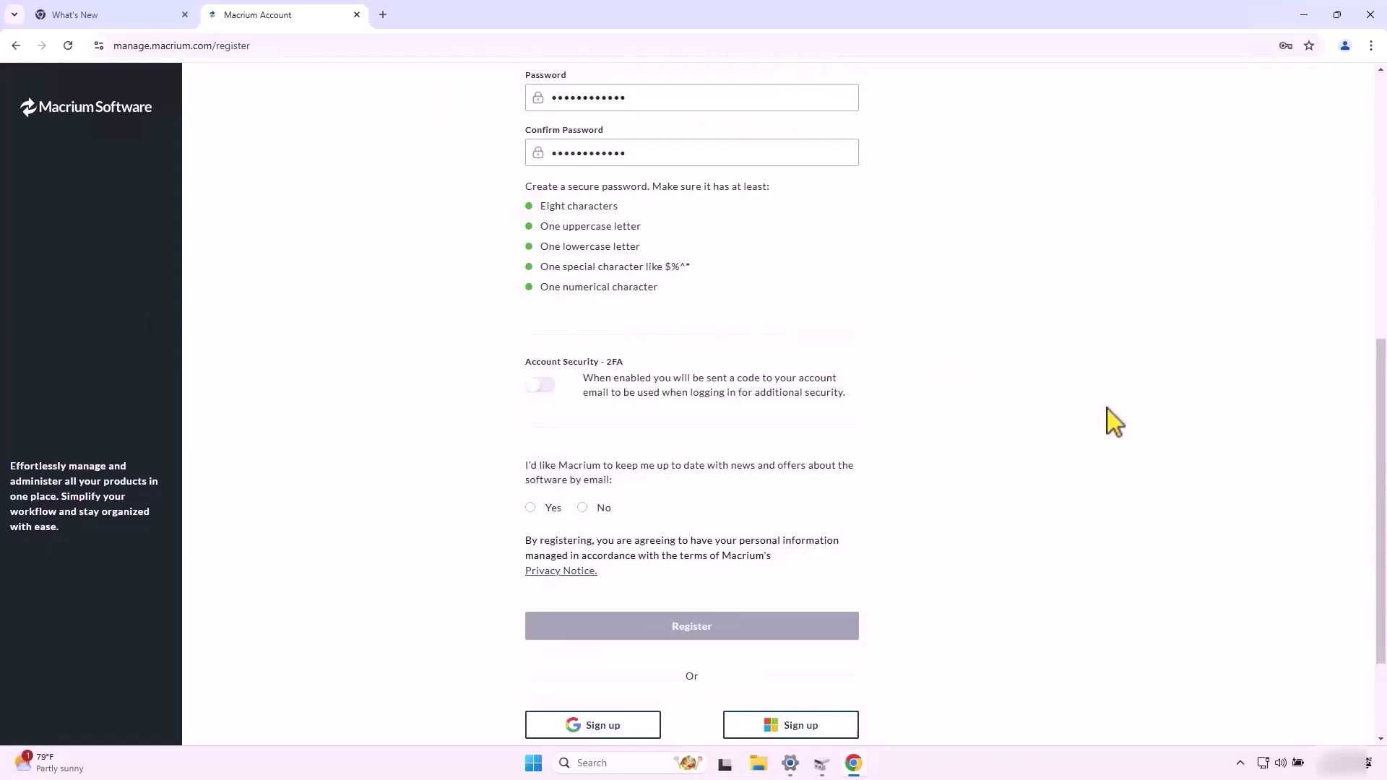
pyautogui.scroll(-1, 1069, 448)
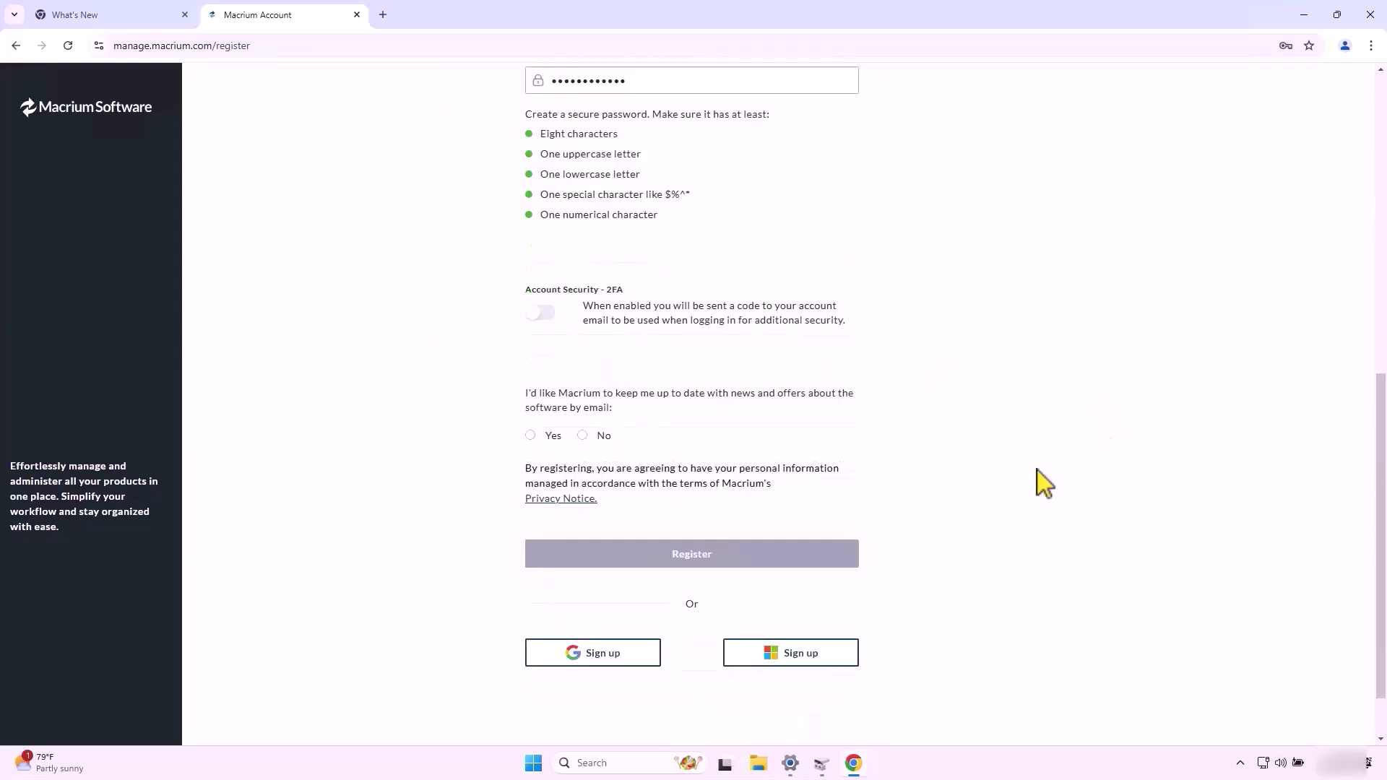
pyautogui.click(692, 557)
pyautogui.click(593, 435)
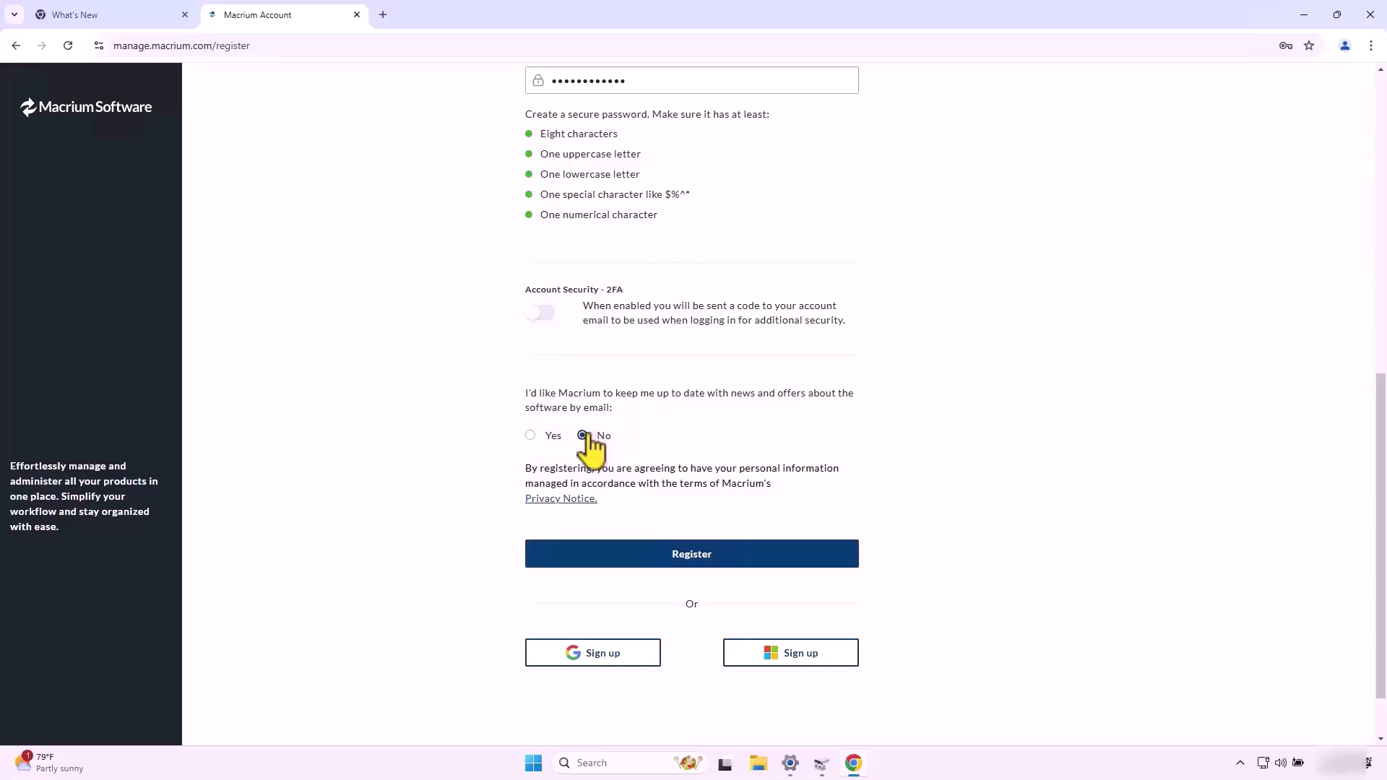
pyautogui.click(664, 558)
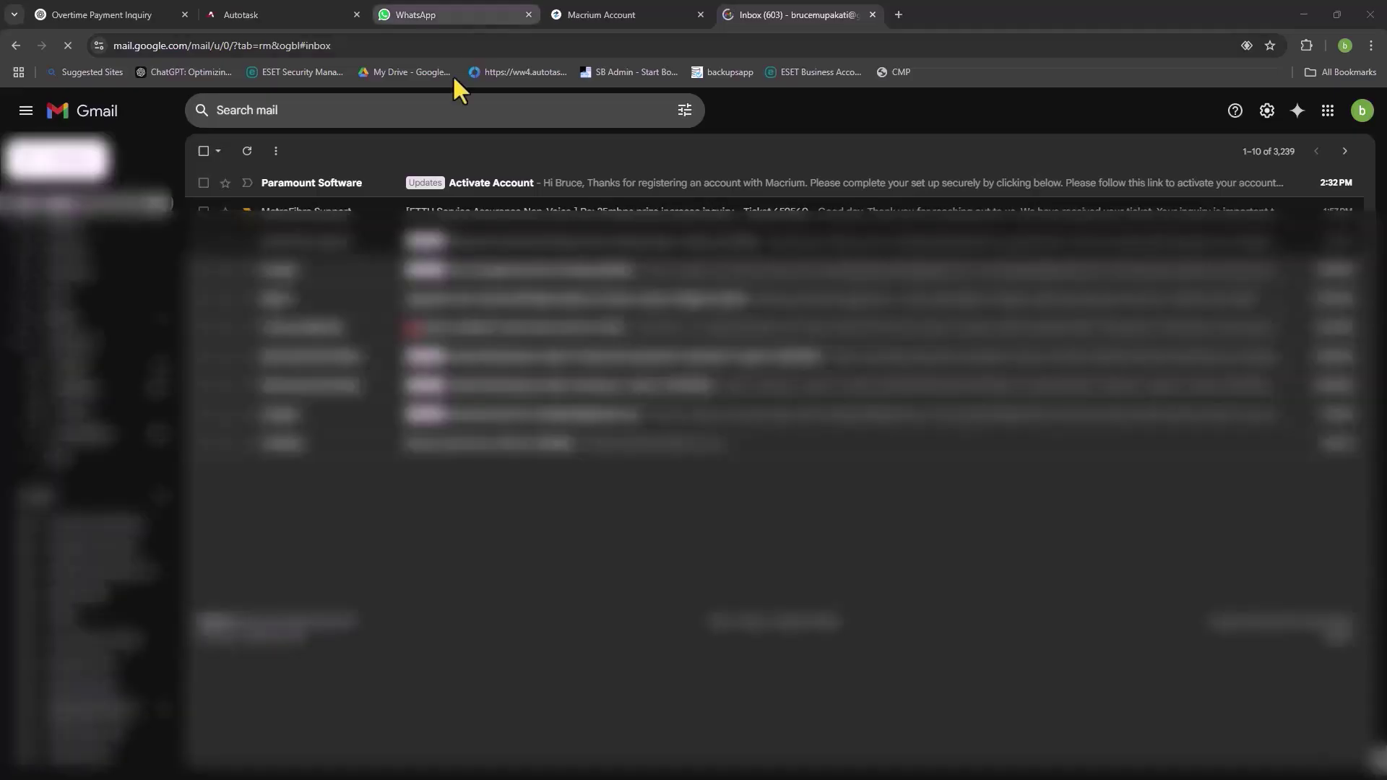
# Activate the account through the emailed activation link, and log in with the account email and password, dismissing the Reflect X announcement
pyautogui.click(335, 190)
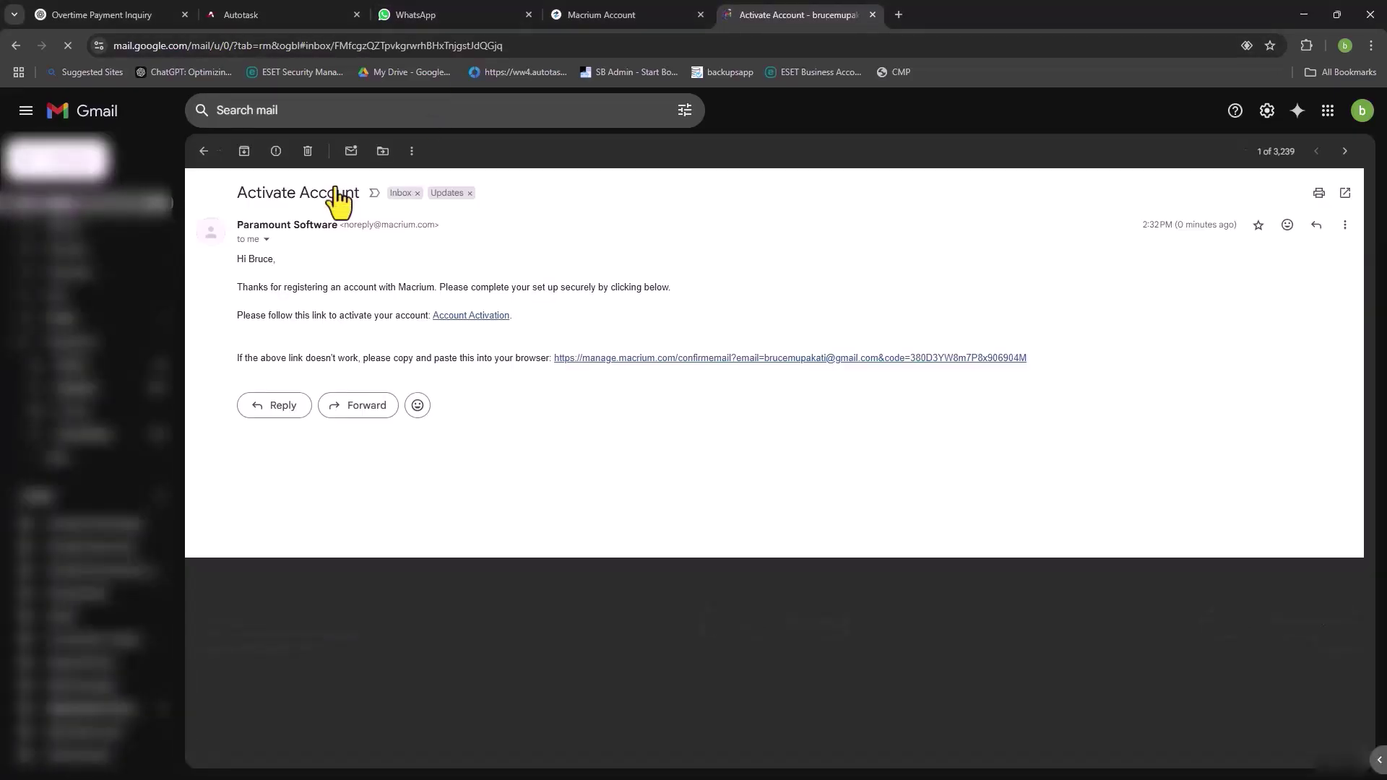
pyautogui.click(466, 319)
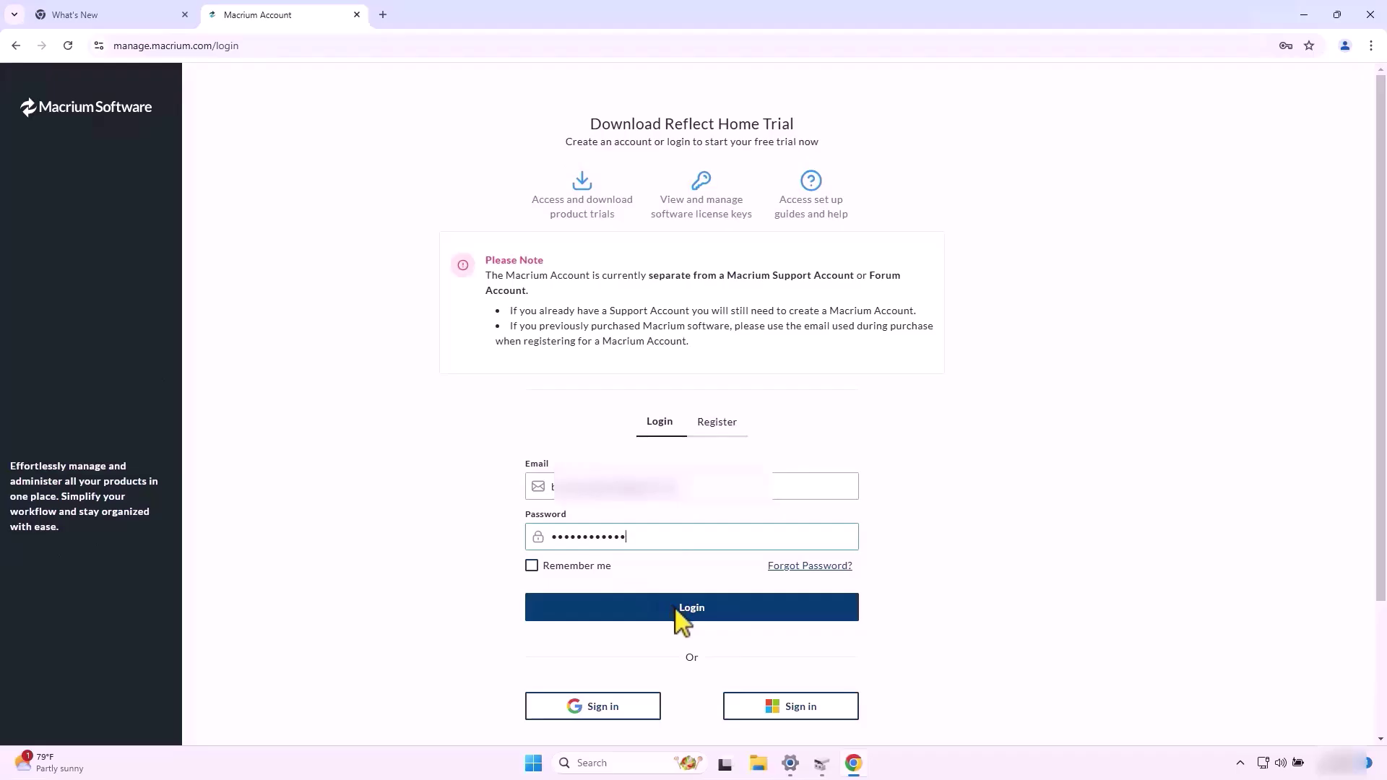
pyautogui.click(672, 607)
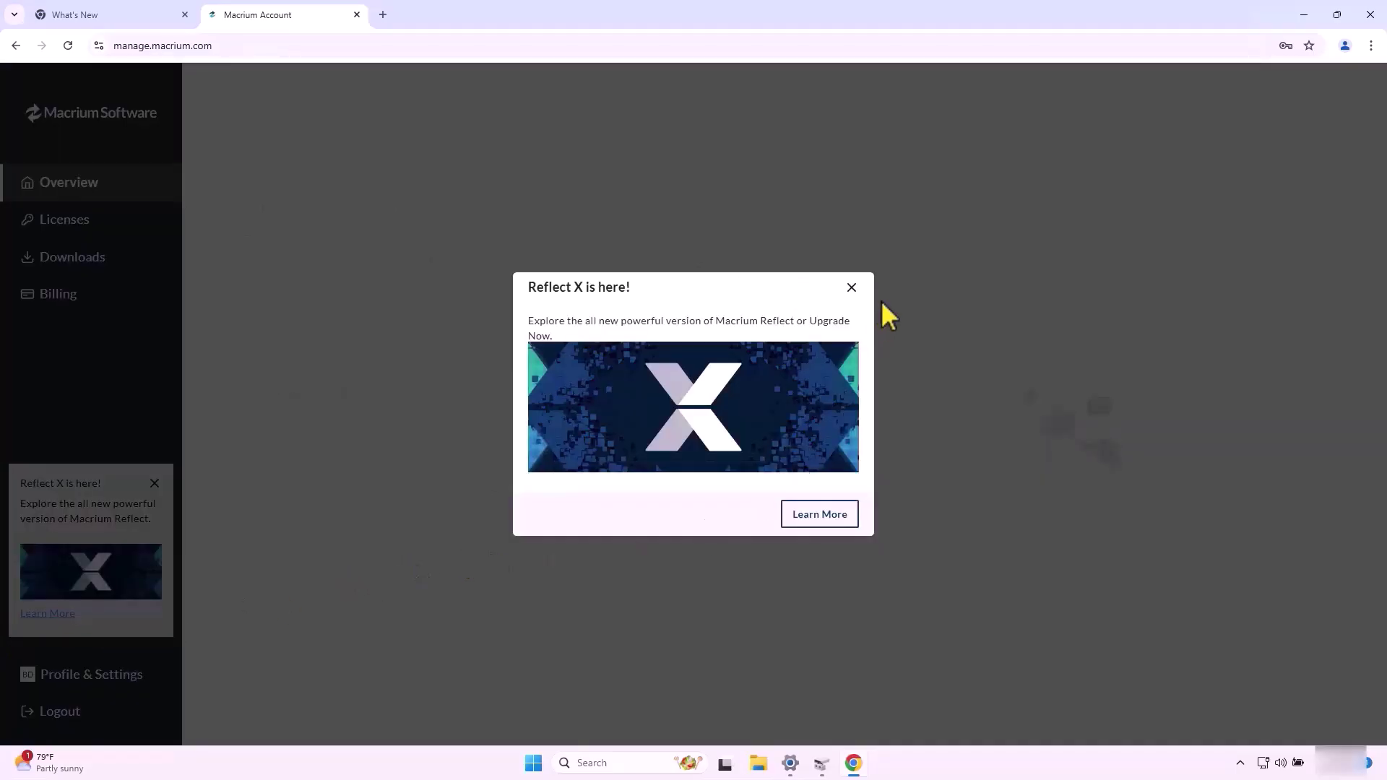
pyautogui.click(851, 288)
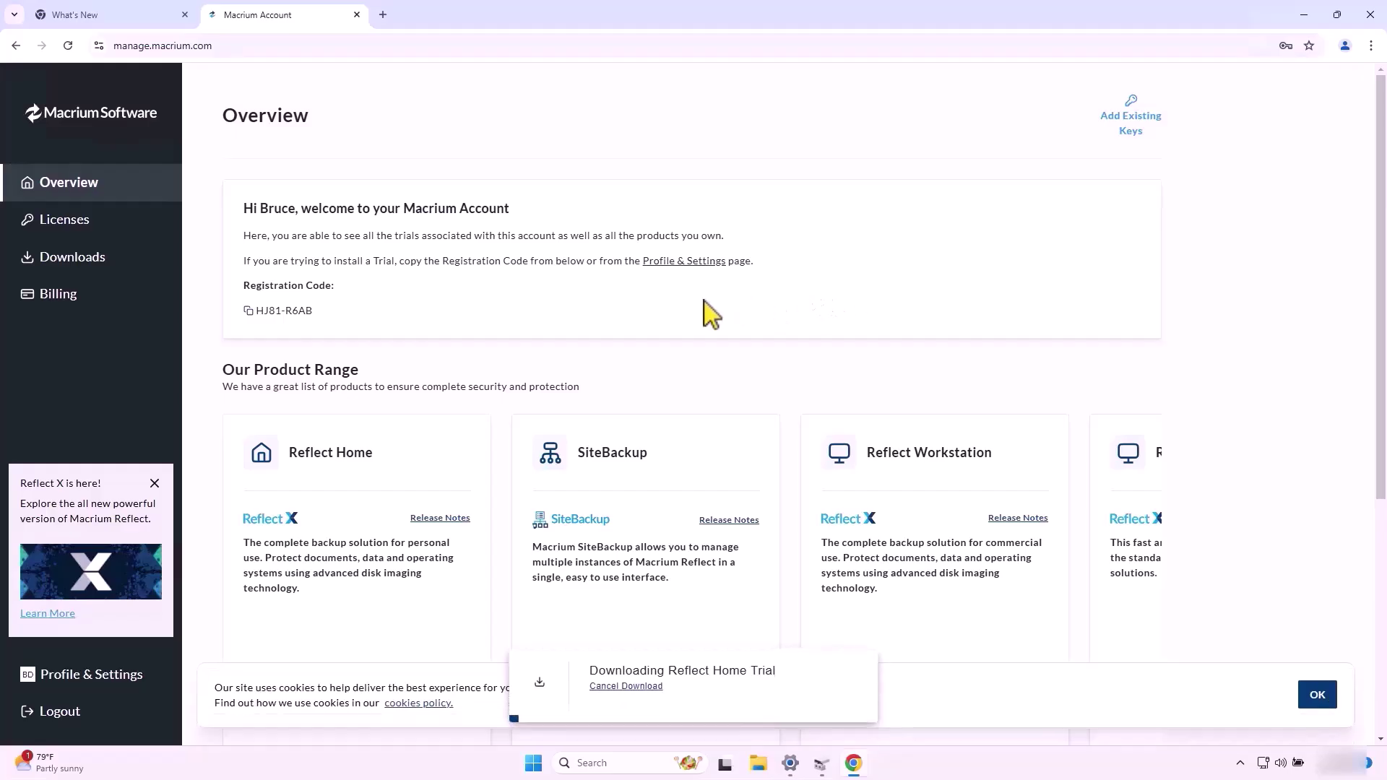
pyautogui.scroll(-3, 466, 329)
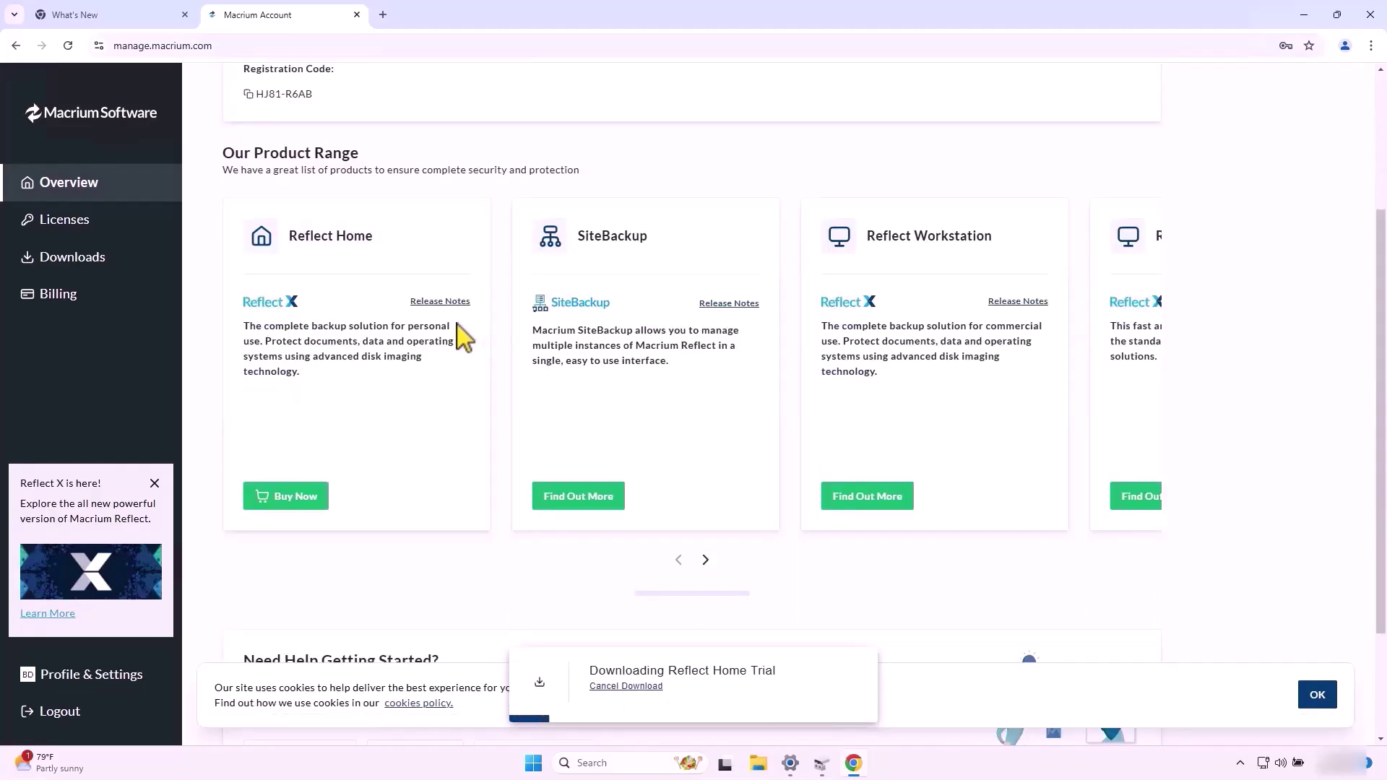
pyautogui.scroll(-2, 462, 334)
pyautogui.scroll(2, 430, 411)
pyautogui.scroll(3, 427, 418)
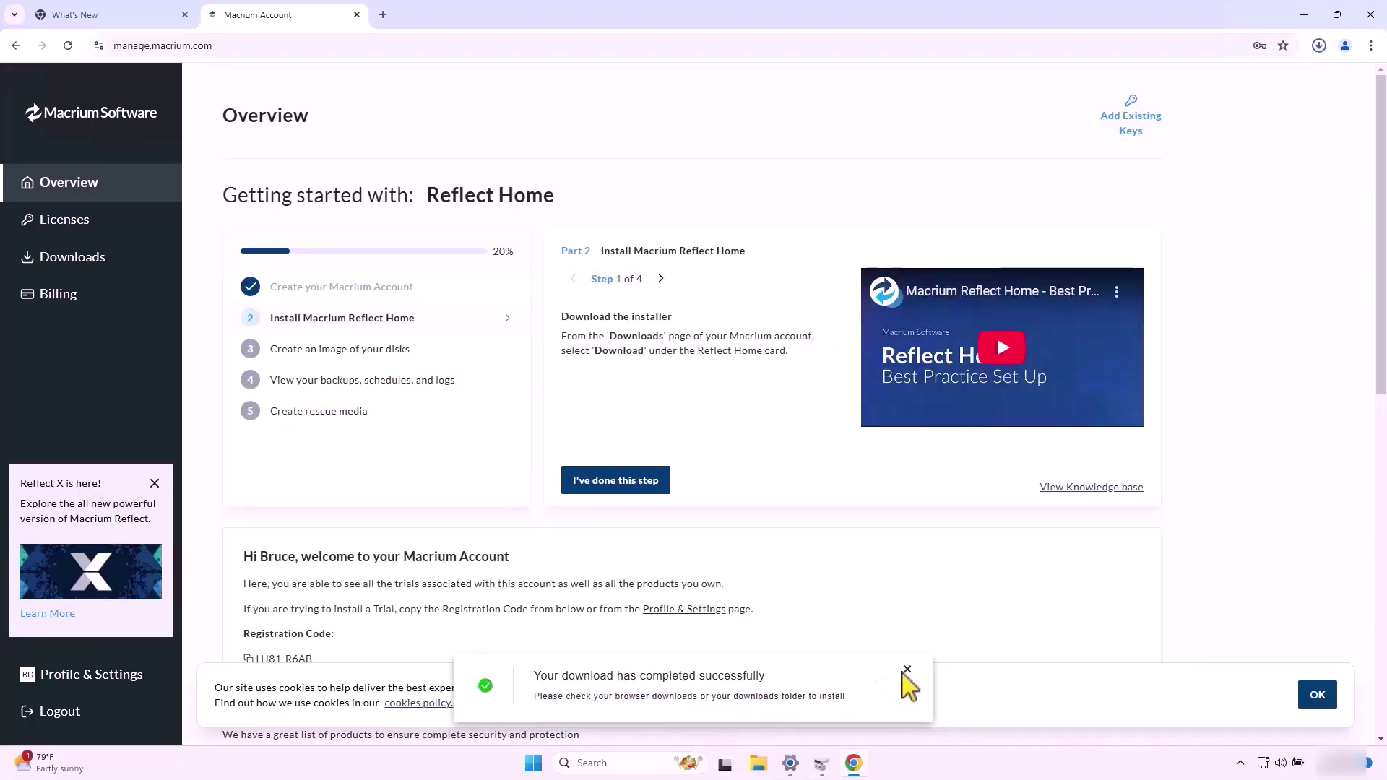
# Run the downloaded reflect_home_setup_x64 installer, allow it to make changes to the device, and minimize the Downloads window
pyautogui.click(1319, 45)
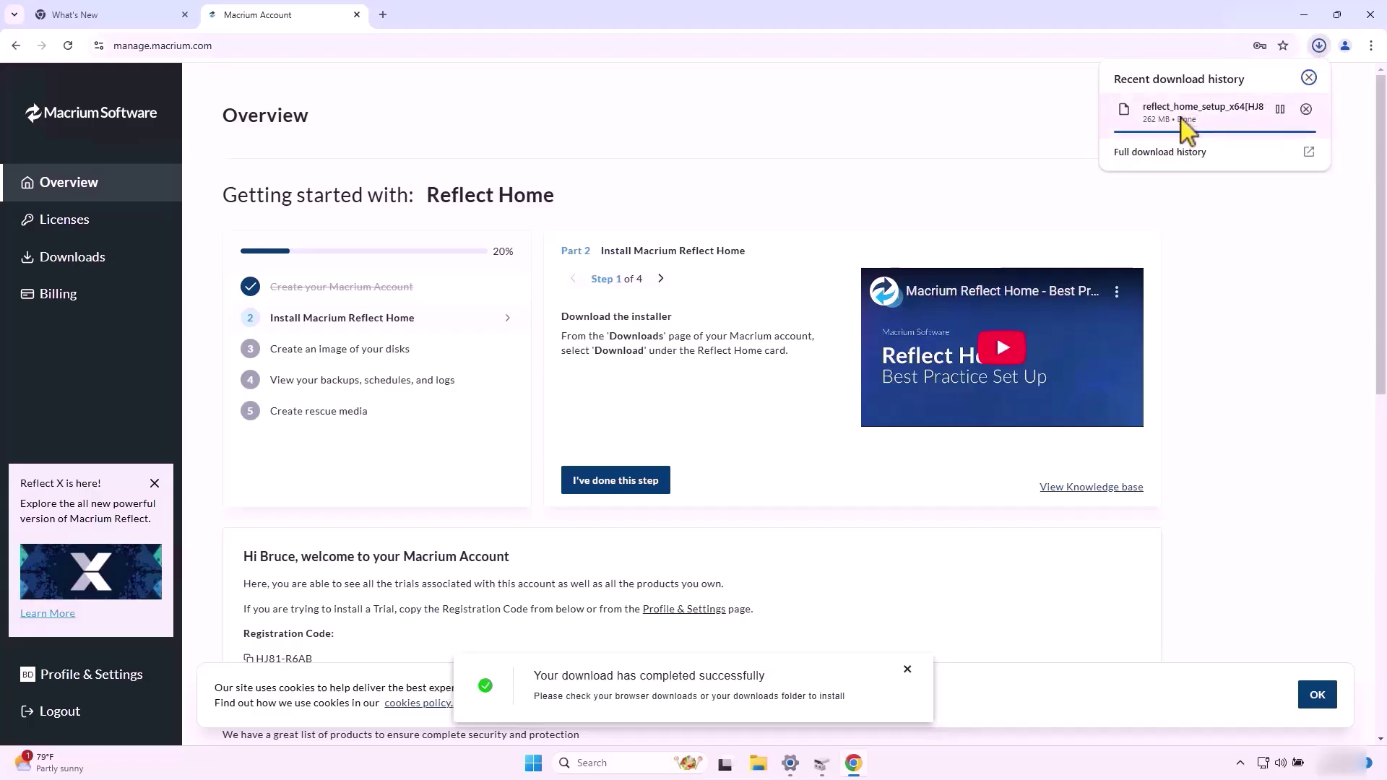
pyautogui.click(611, 271)
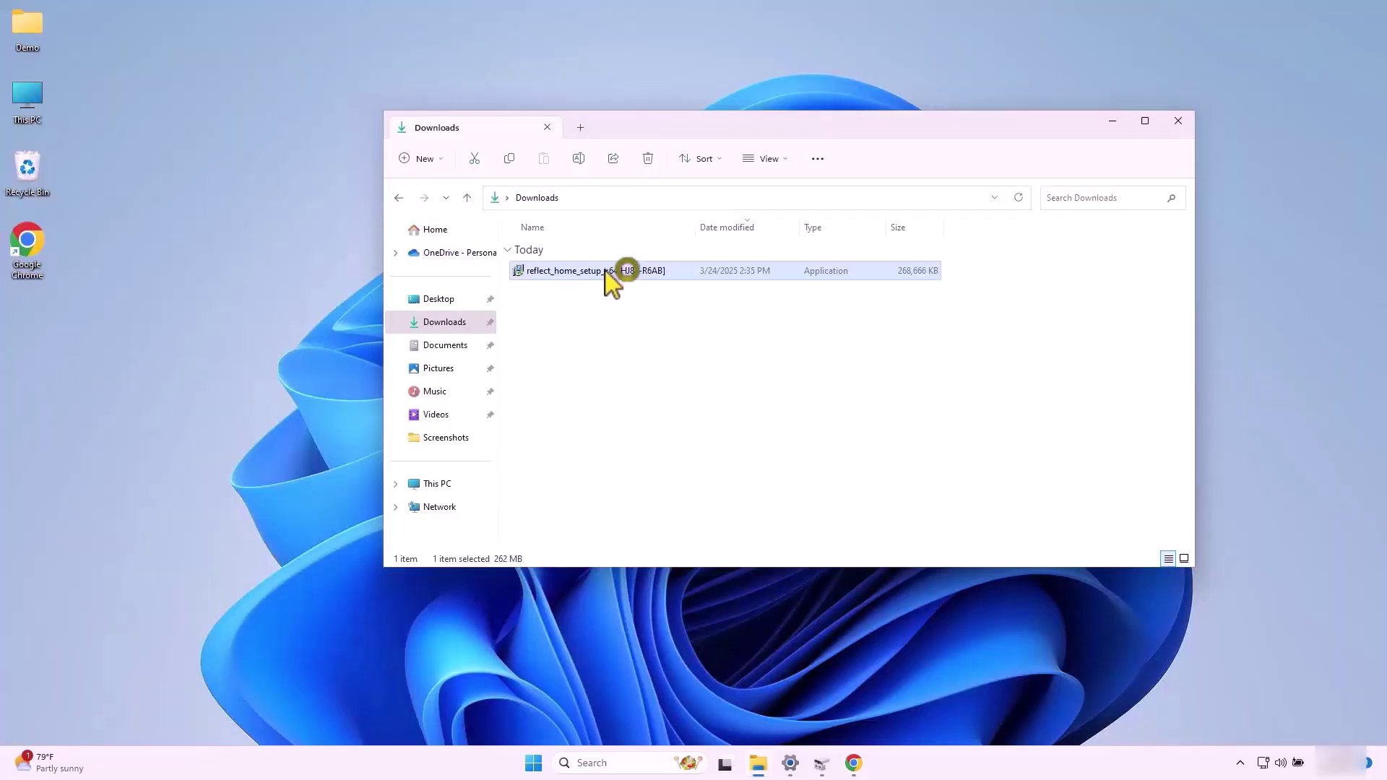
pyautogui.doubleClick(604, 268)
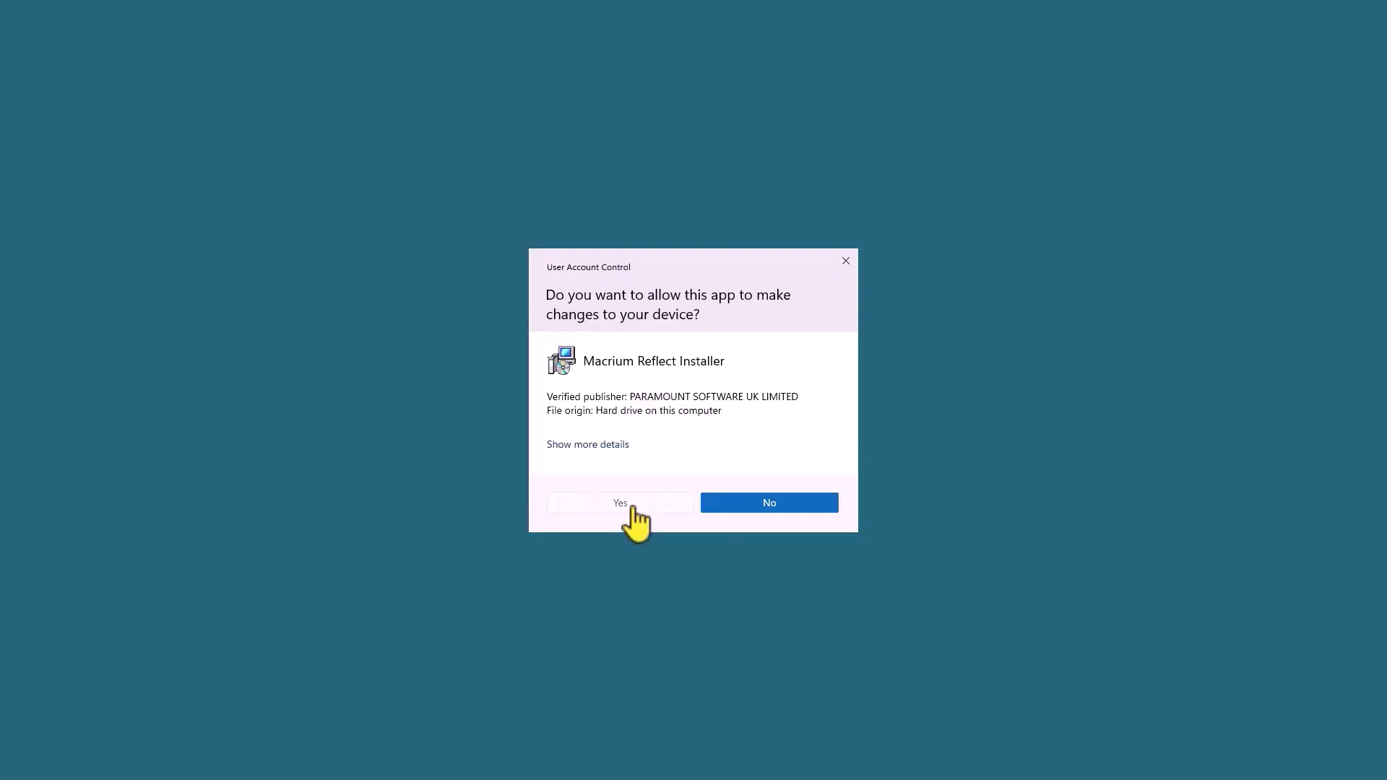
pyautogui.click(632, 506)
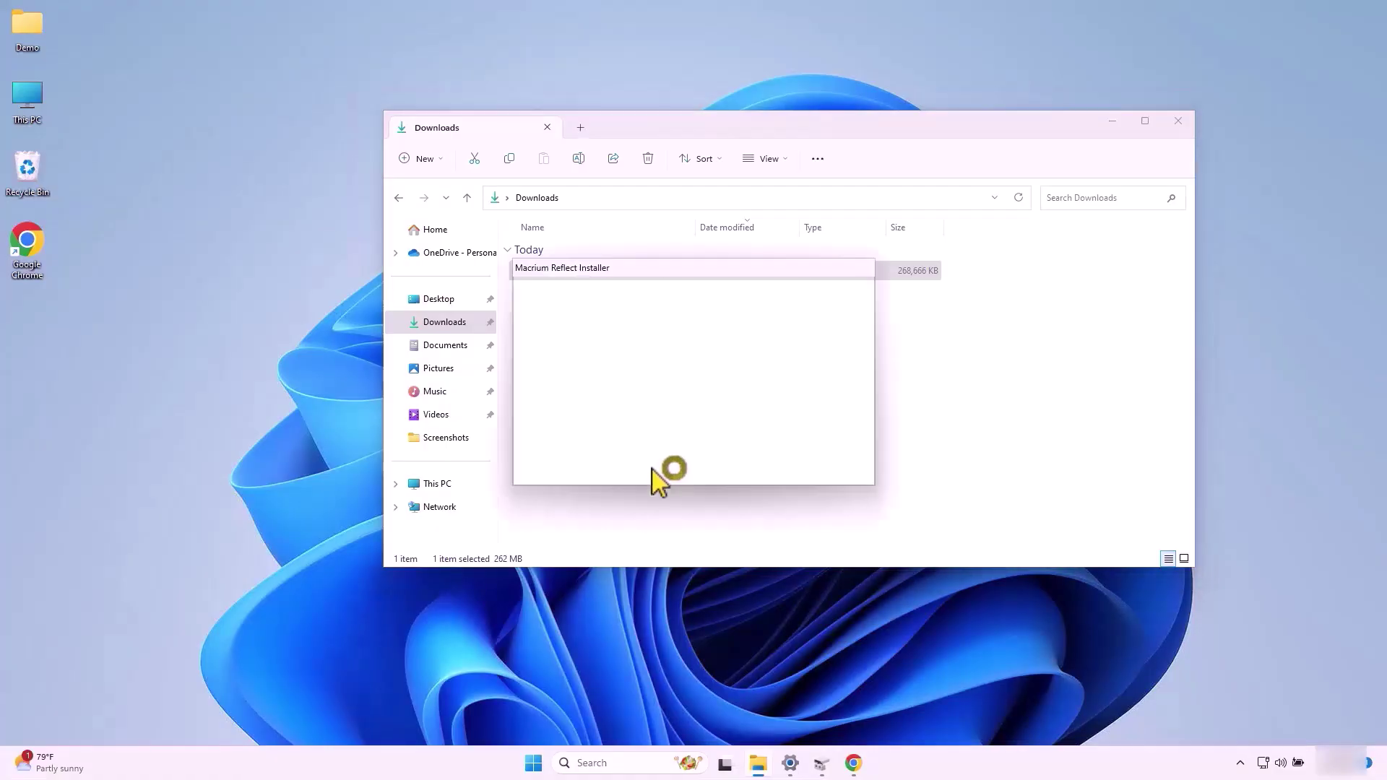
pyautogui.click(1113, 121)
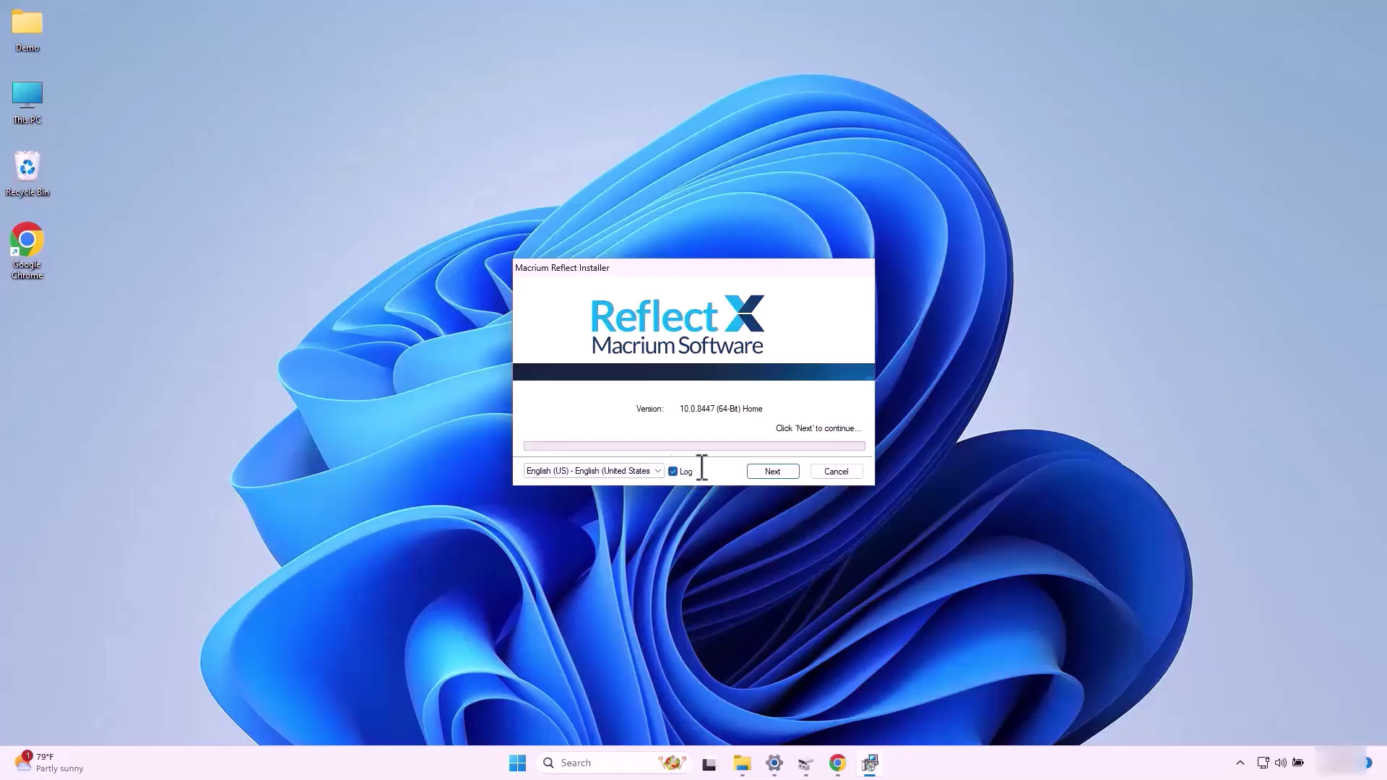
# Proceed through the English (US) installer to the Macrium Reflect Home setup wizard and accept the license agreement
pyautogui.click(771, 471)
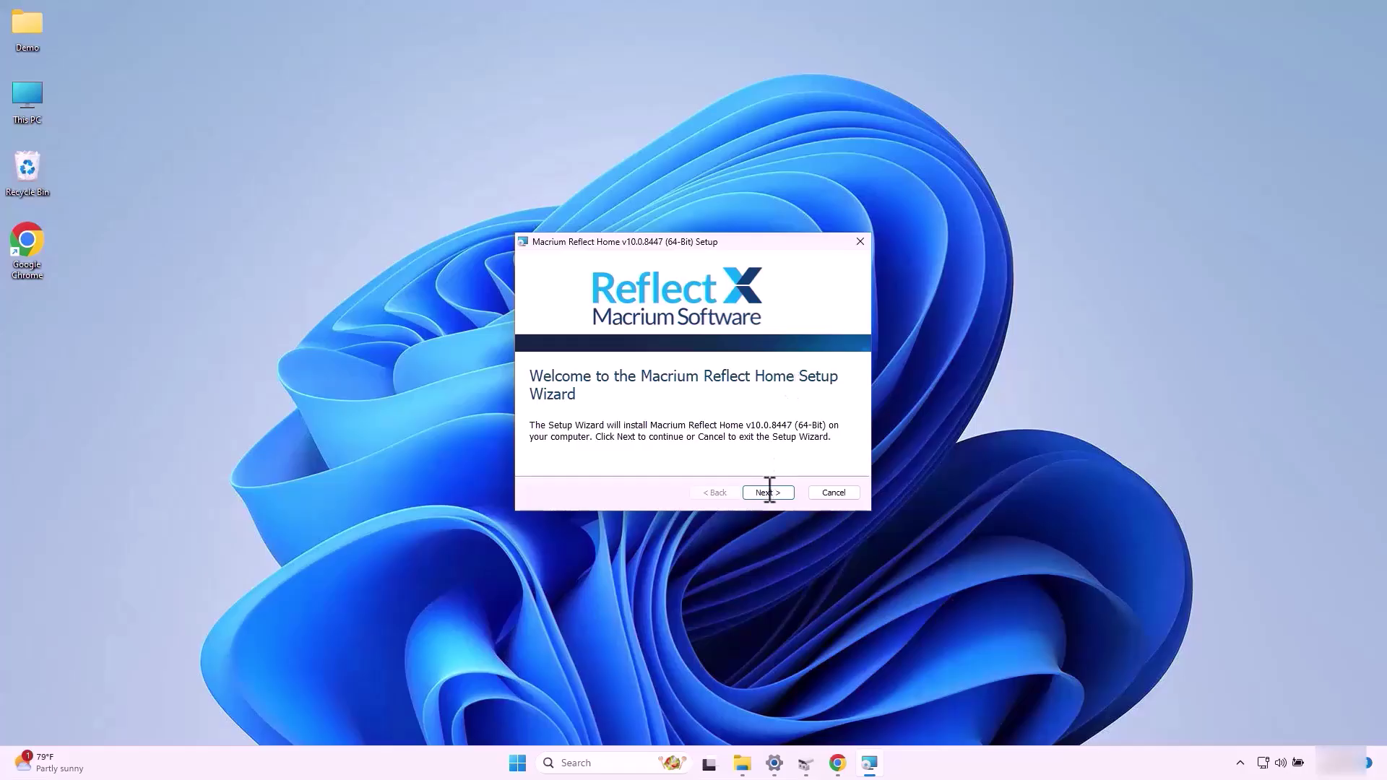
pyautogui.click(768, 492)
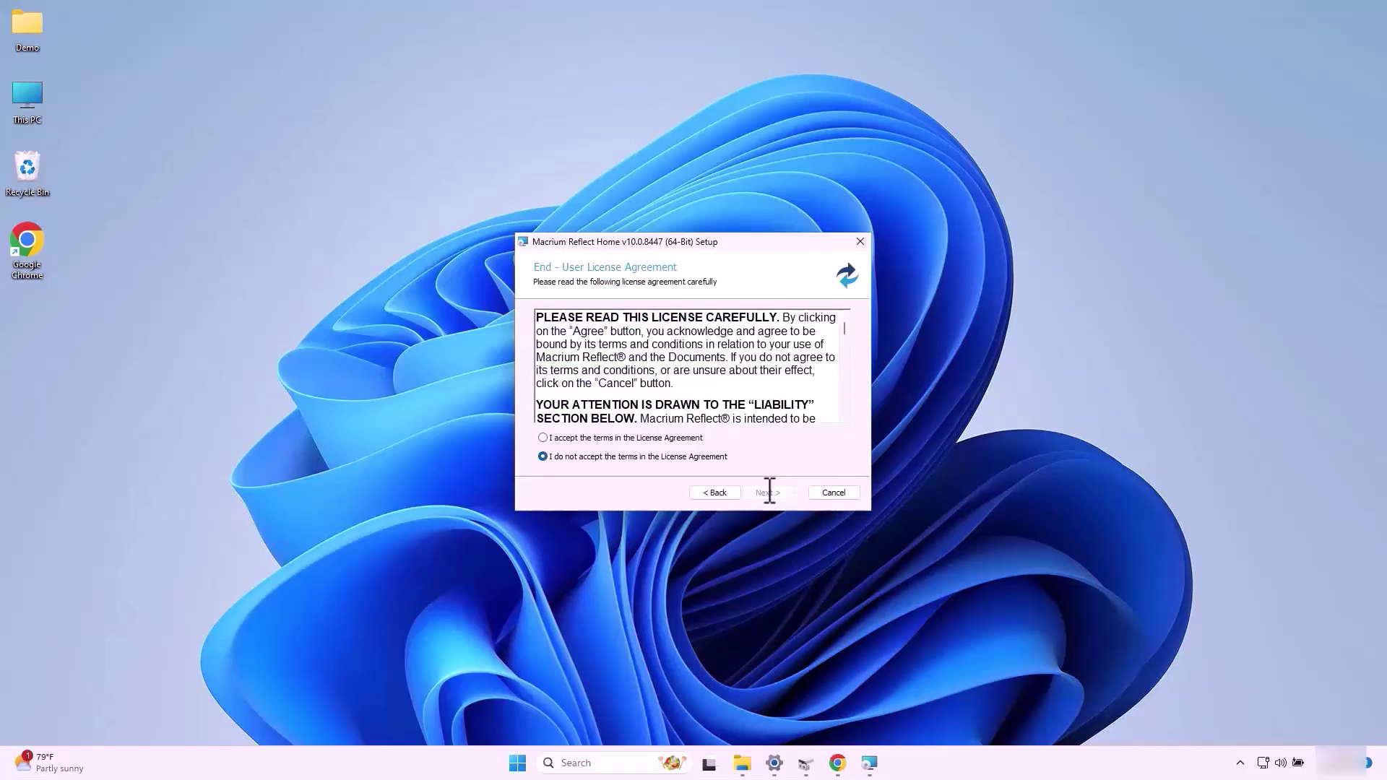
pyautogui.click(585, 437)
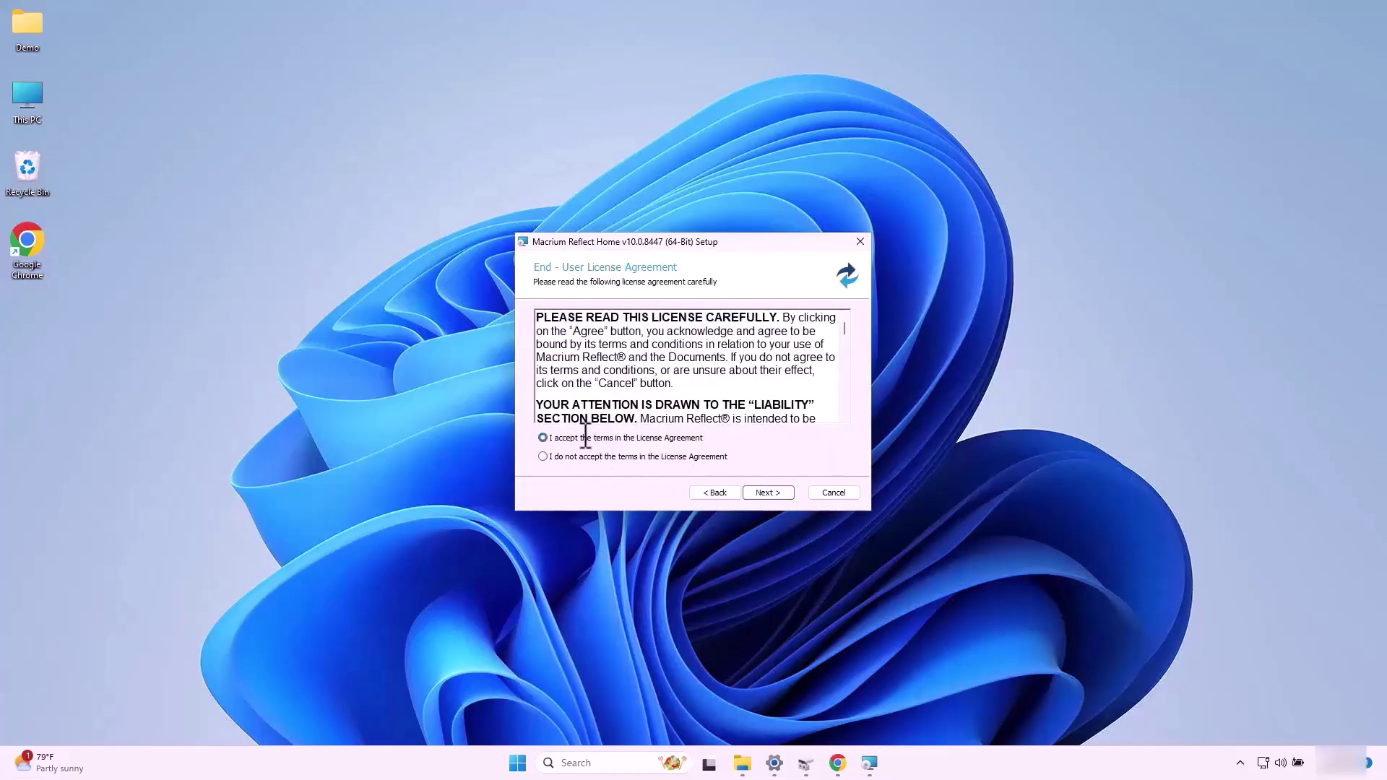
pyautogui.click(758, 495)
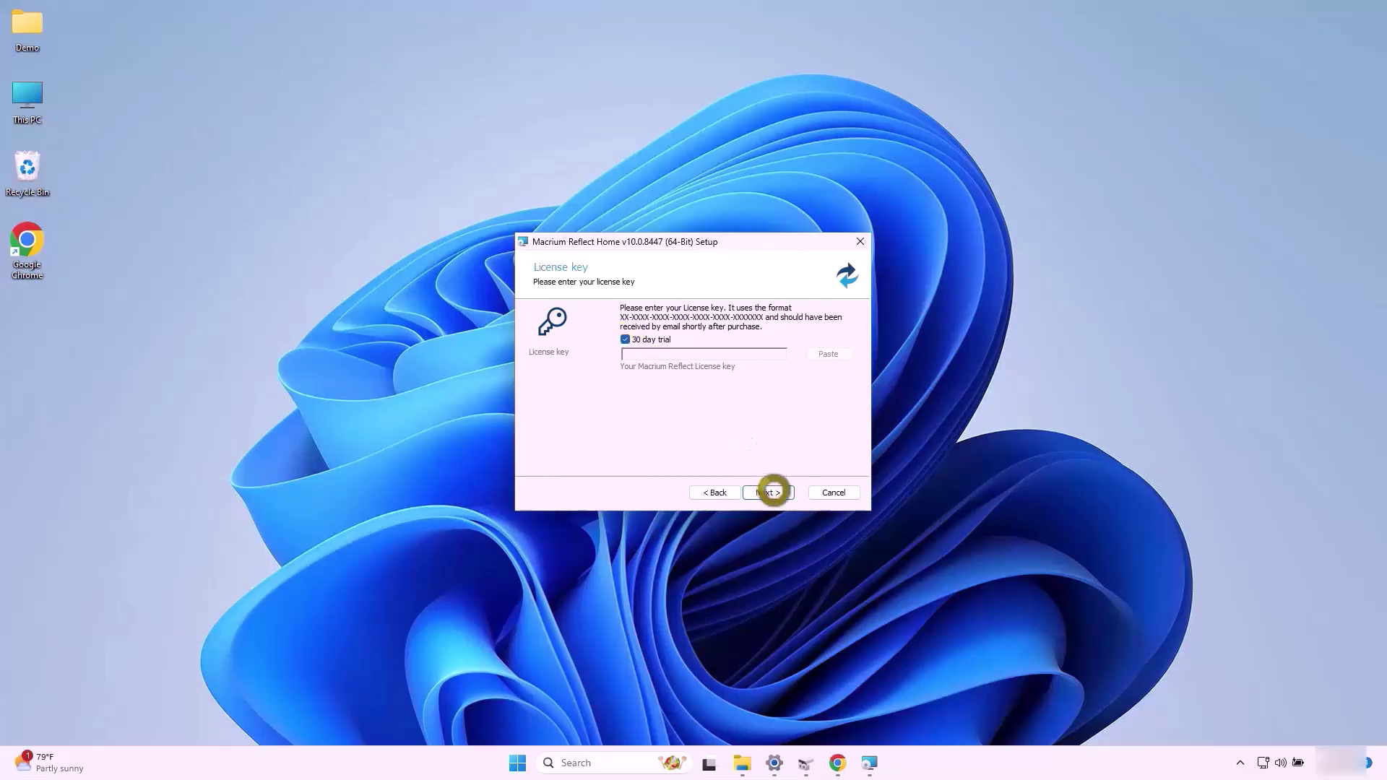
# Install Macrium Reflect Home as a 30 day trial, completing the registration page and keeping the default custom setup options
pyautogui.click(771, 491)
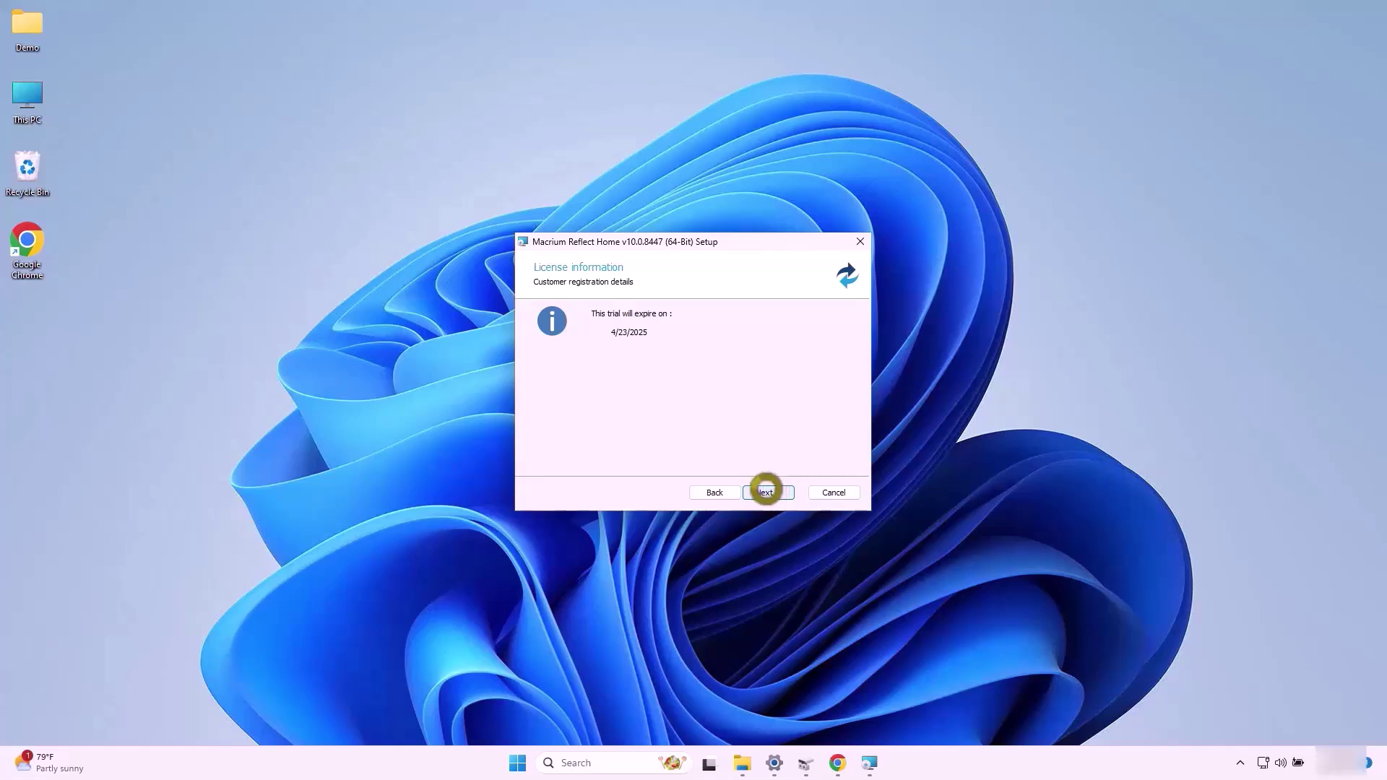
pyautogui.click(765, 491)
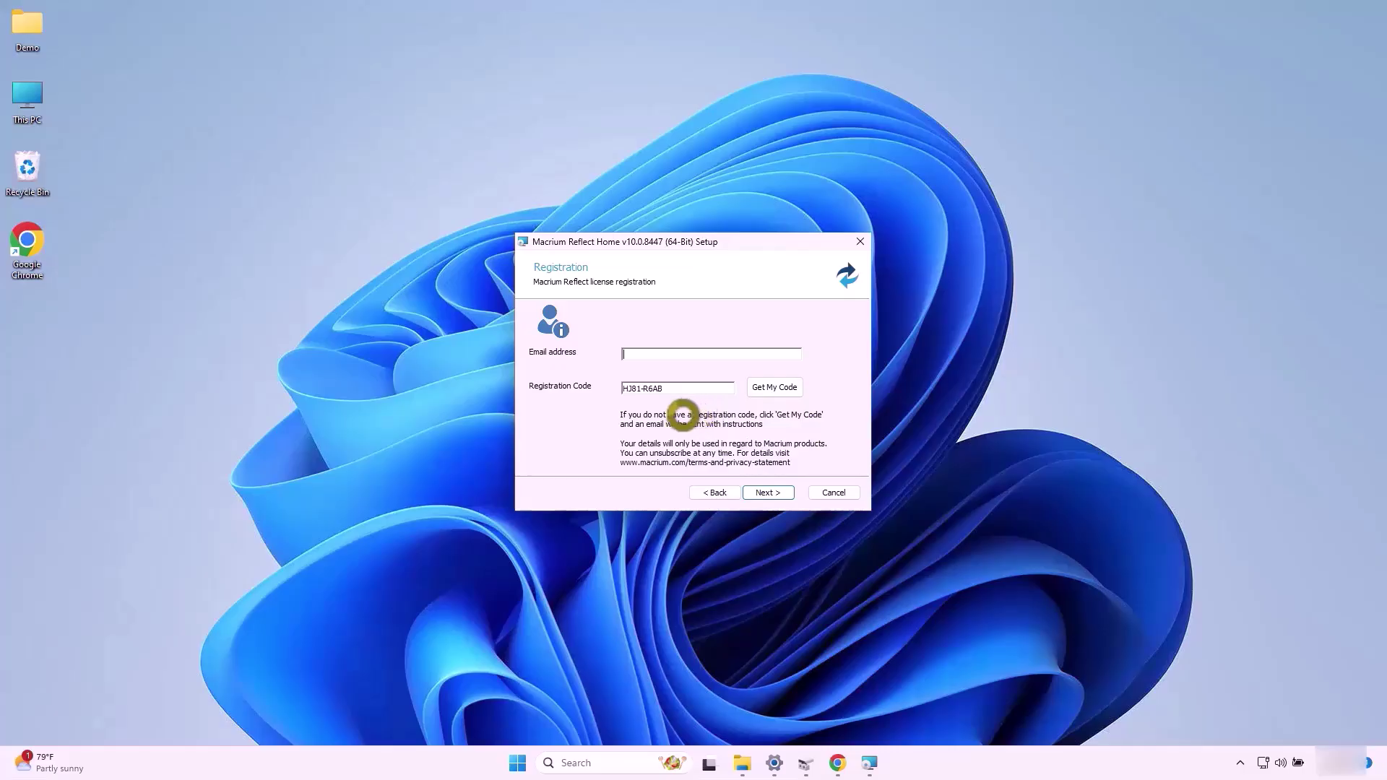
pyautogui.click(767, 491)
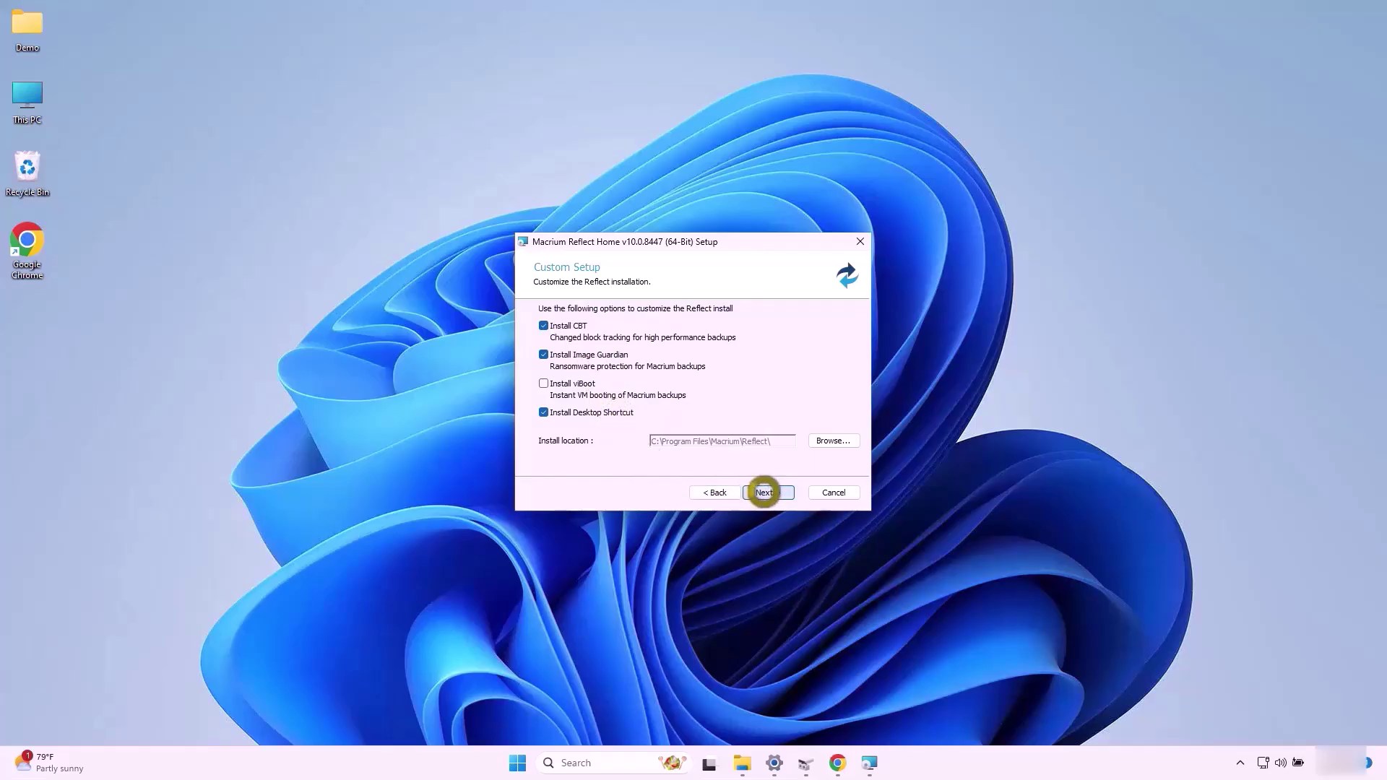
pyautogui.click(765, 492)
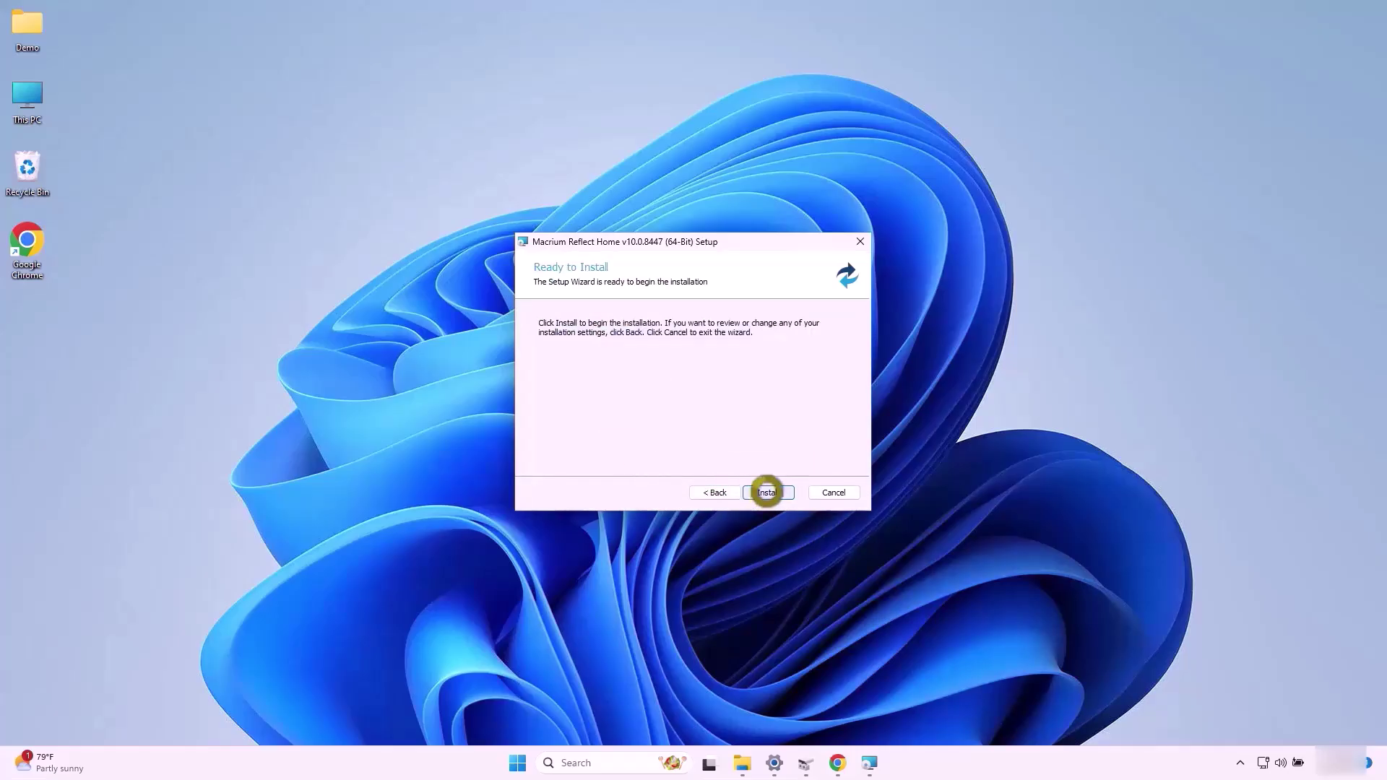
pyautogui.click(765, 492)
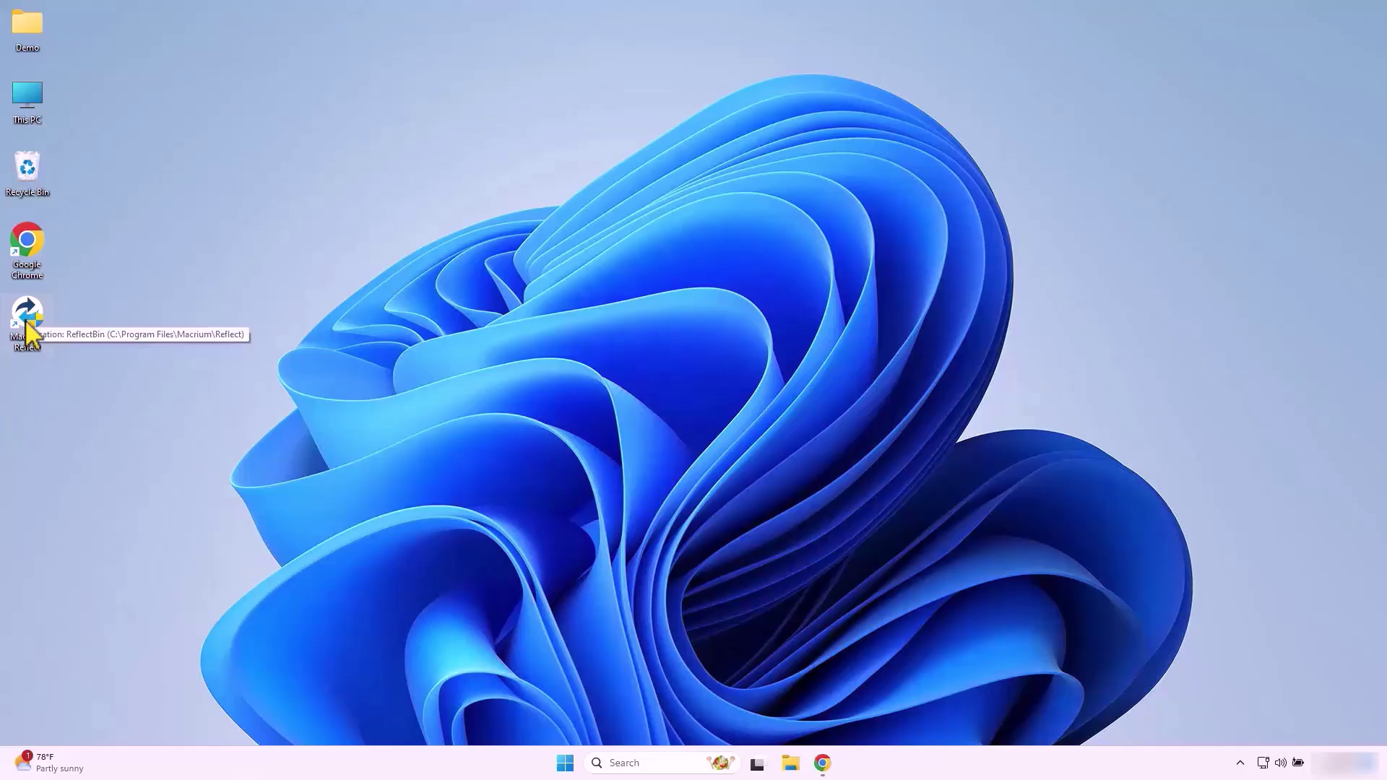
# Launch Macrium Reflect from the desktop, allow it to make changes to the device, and keep the Light Mode theme
pyautogui.doubleClick(25, 311)
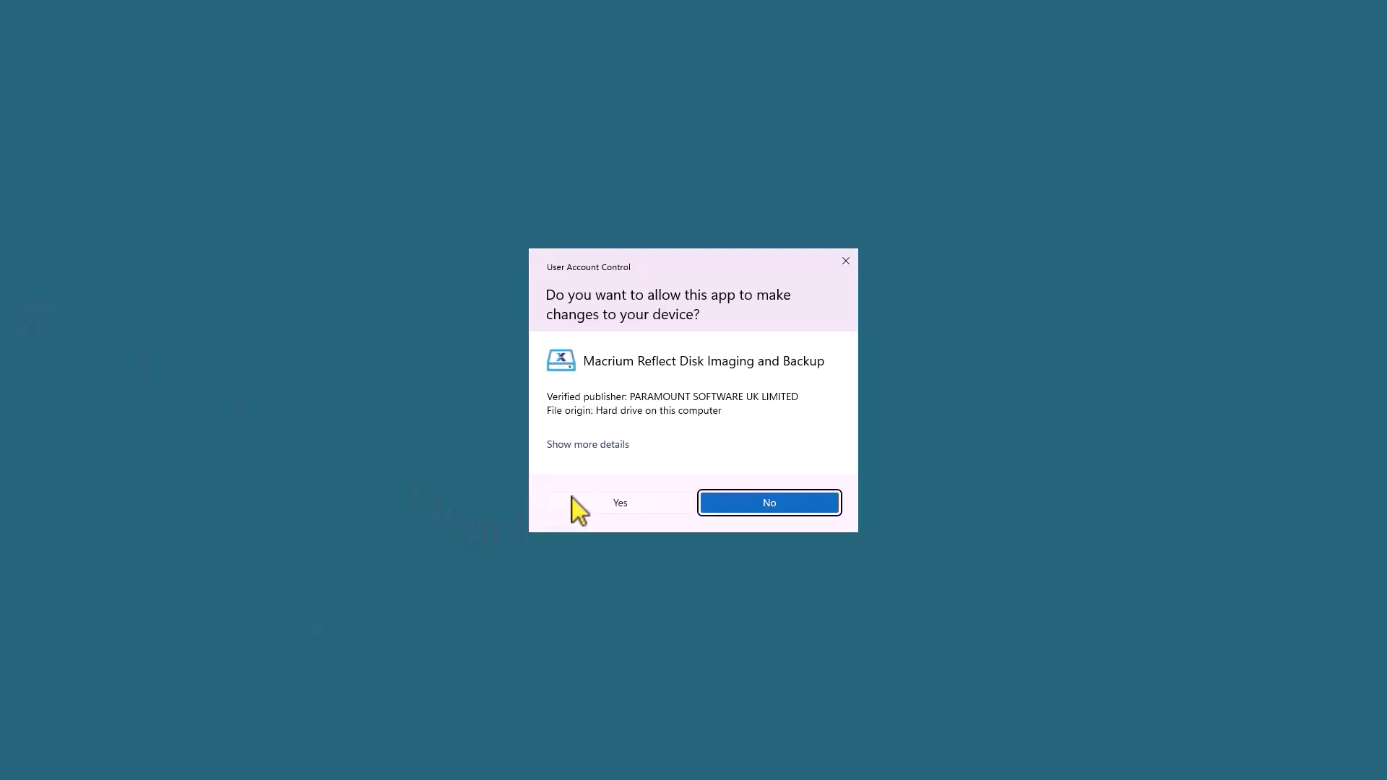
pyautogui.click(578, 502)
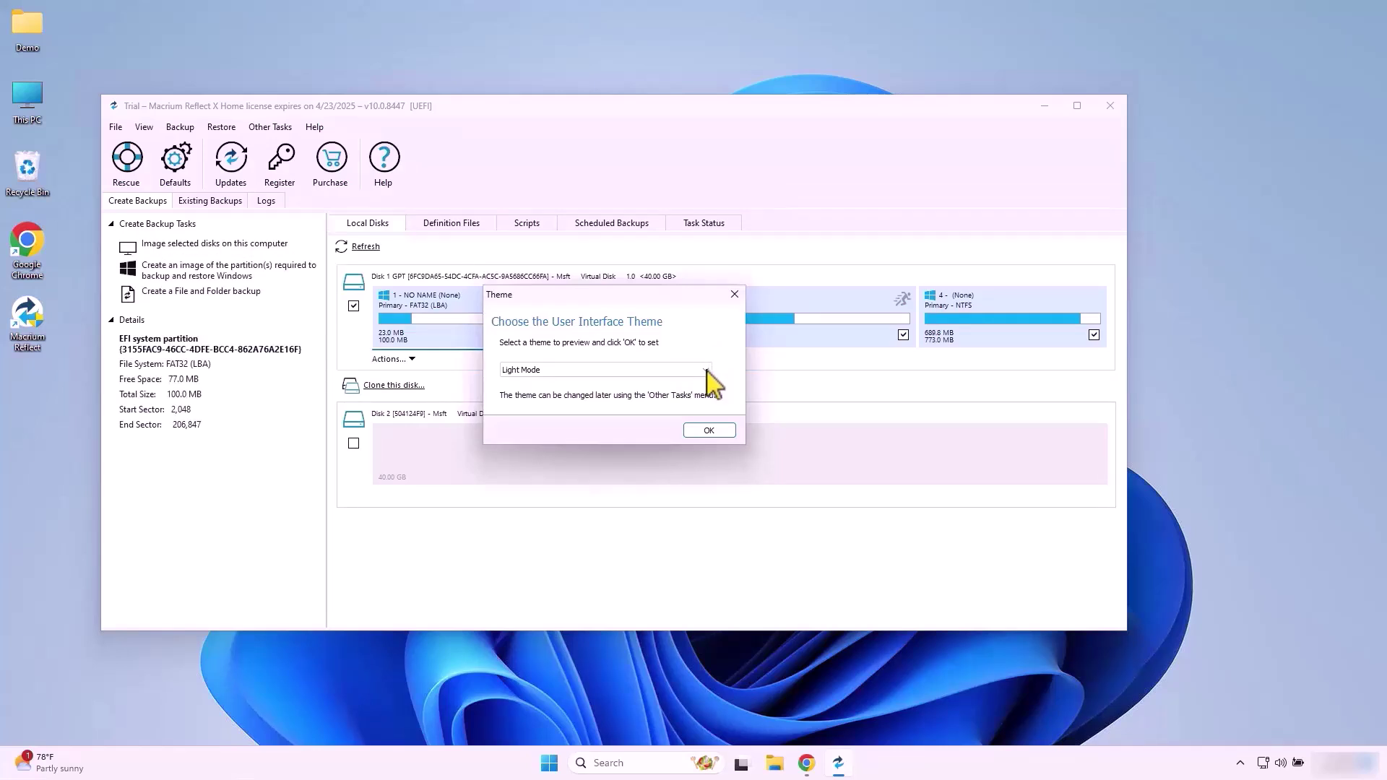
pyautogui.click(707, 371)
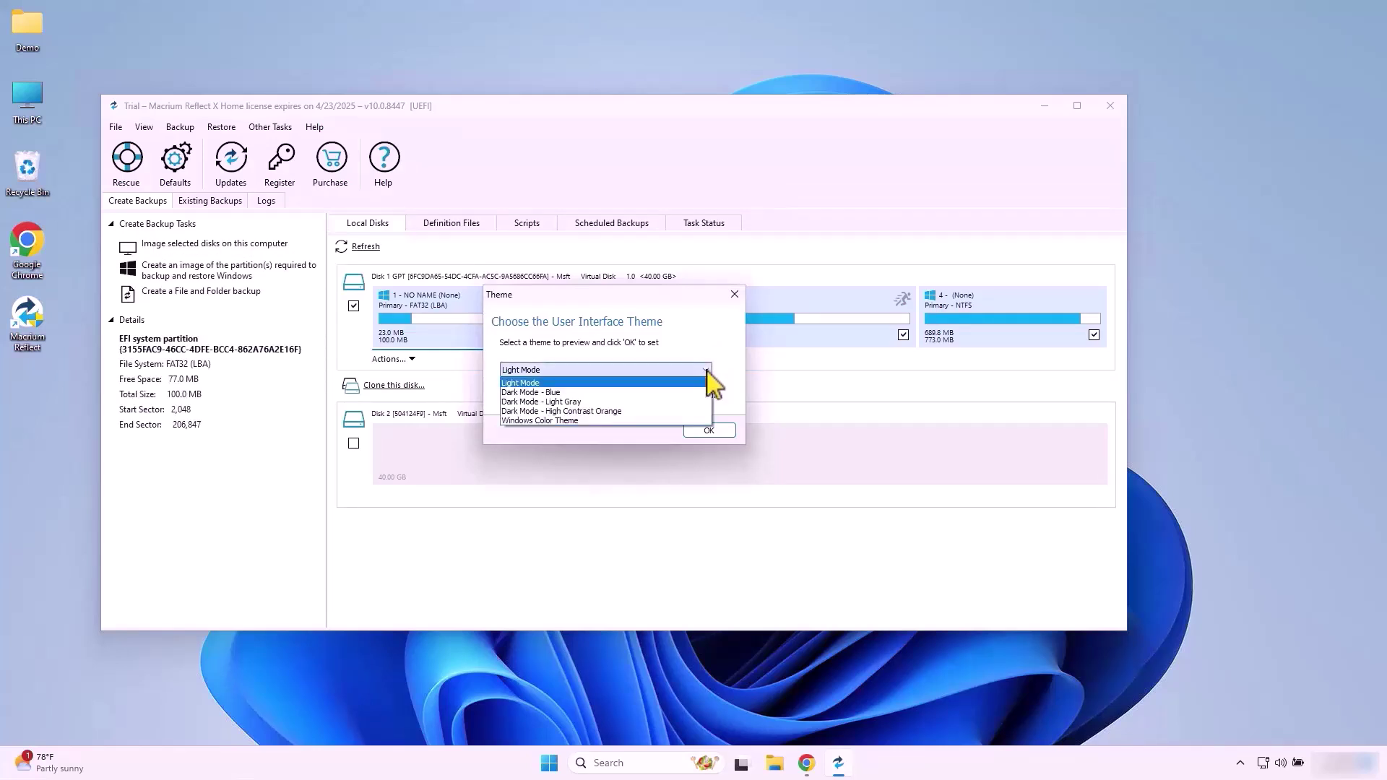
pyautogui.click(735, 296)
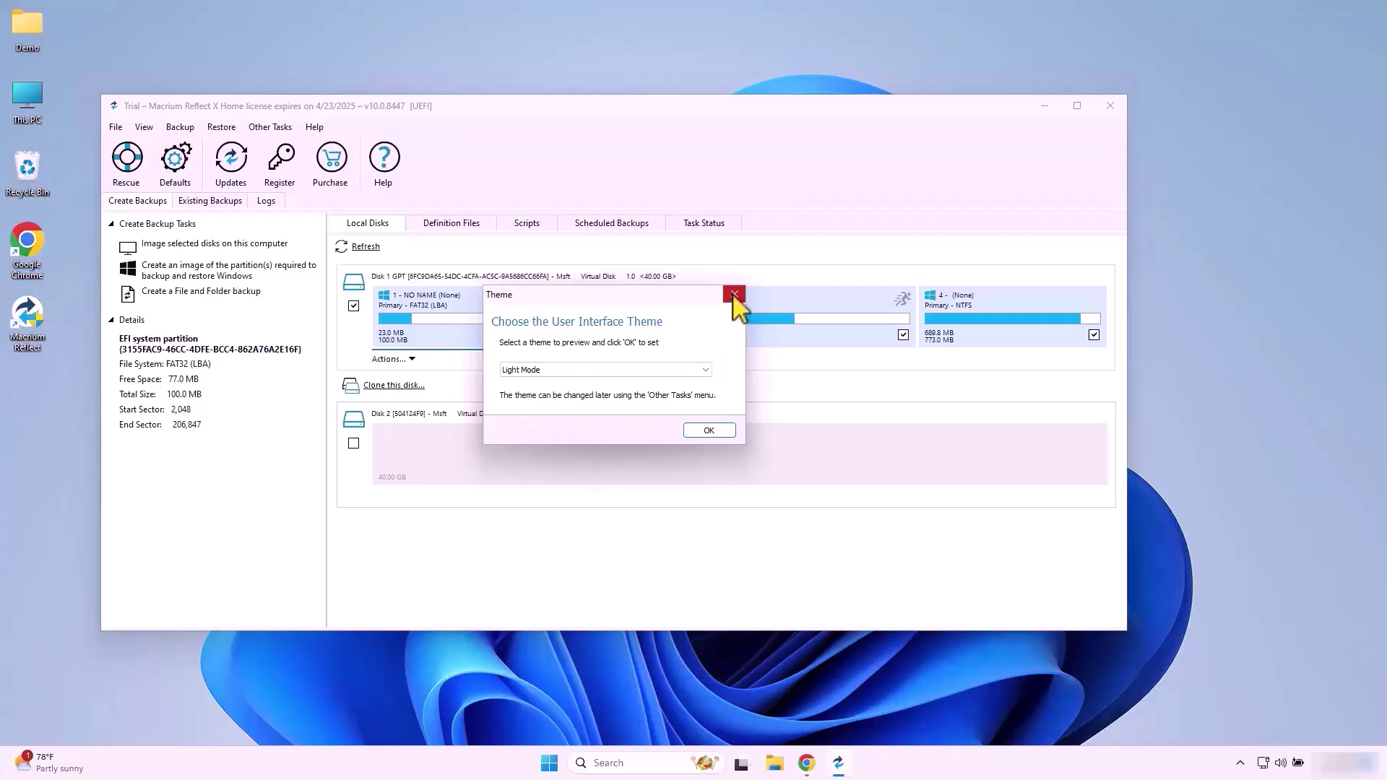
pyautogui.click(694, 430)
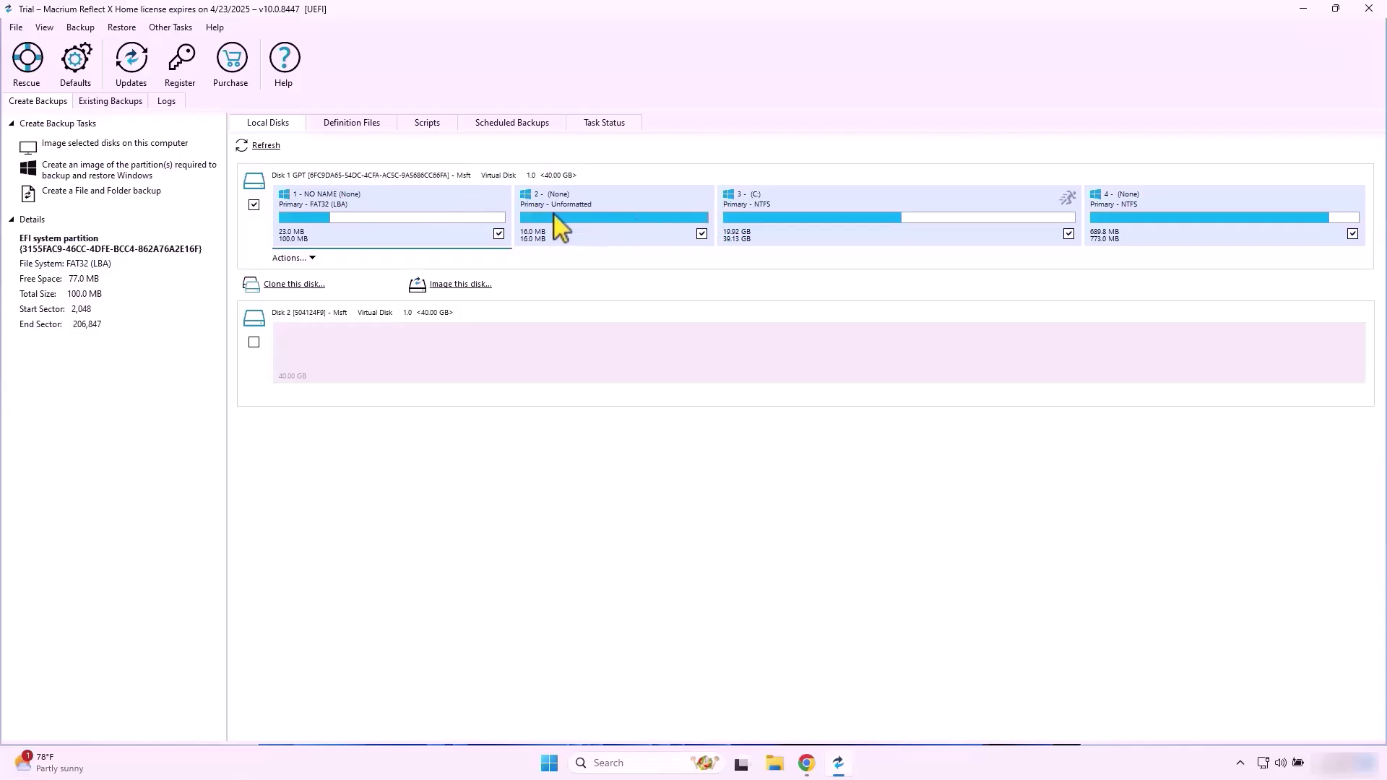
# Start cloning Disk 1, choose Disk 2 as the destination, and copy all four source partitions onto it in order
pyautogui.click(284, 285)
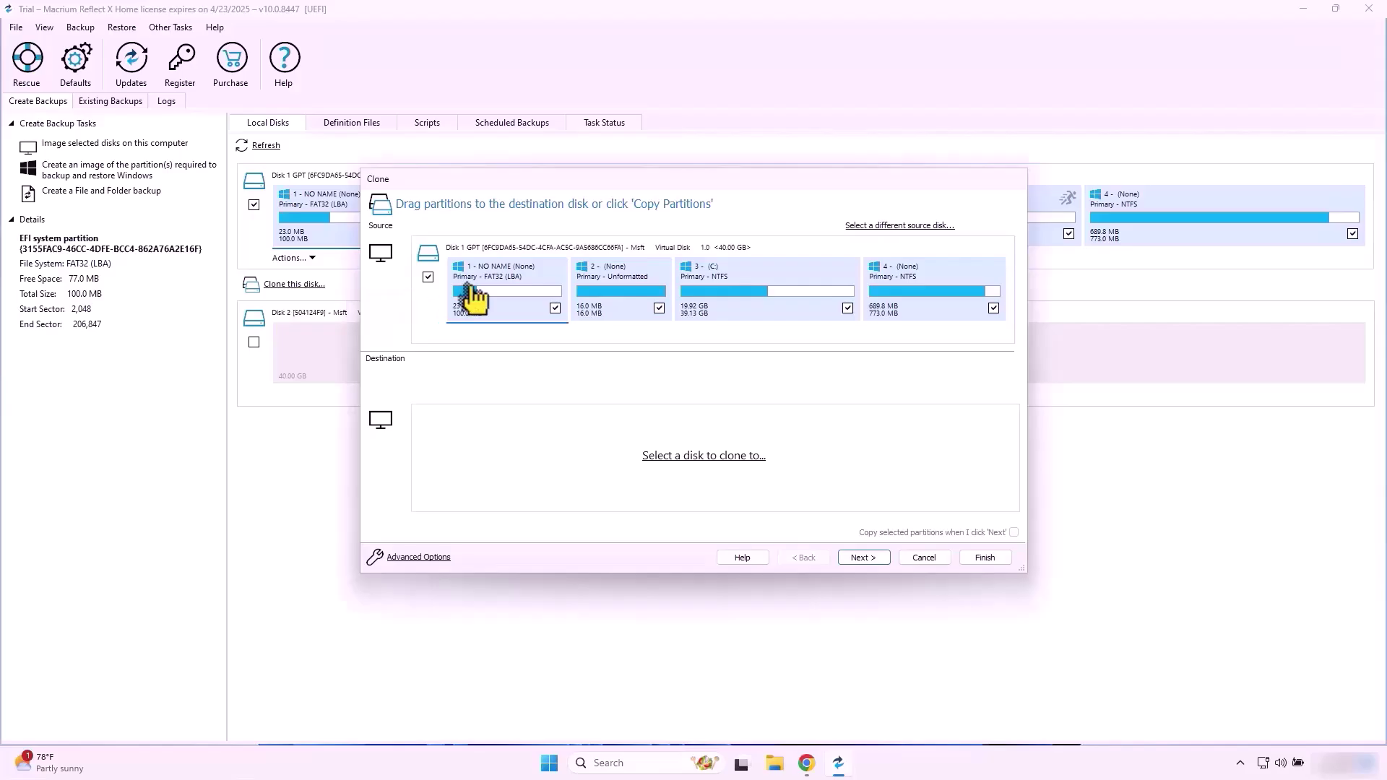
pyautogui.click(698, 456)
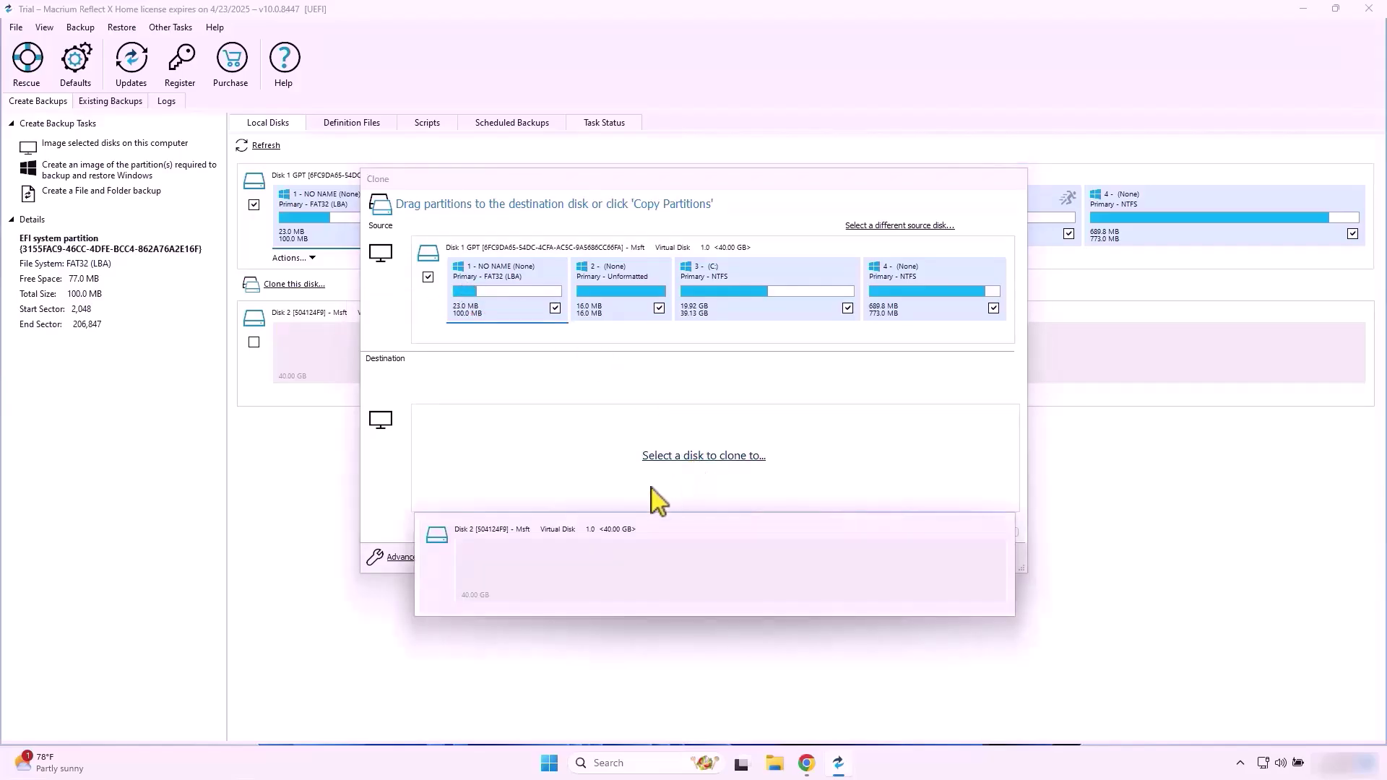
pyautogui.click(542, 567)
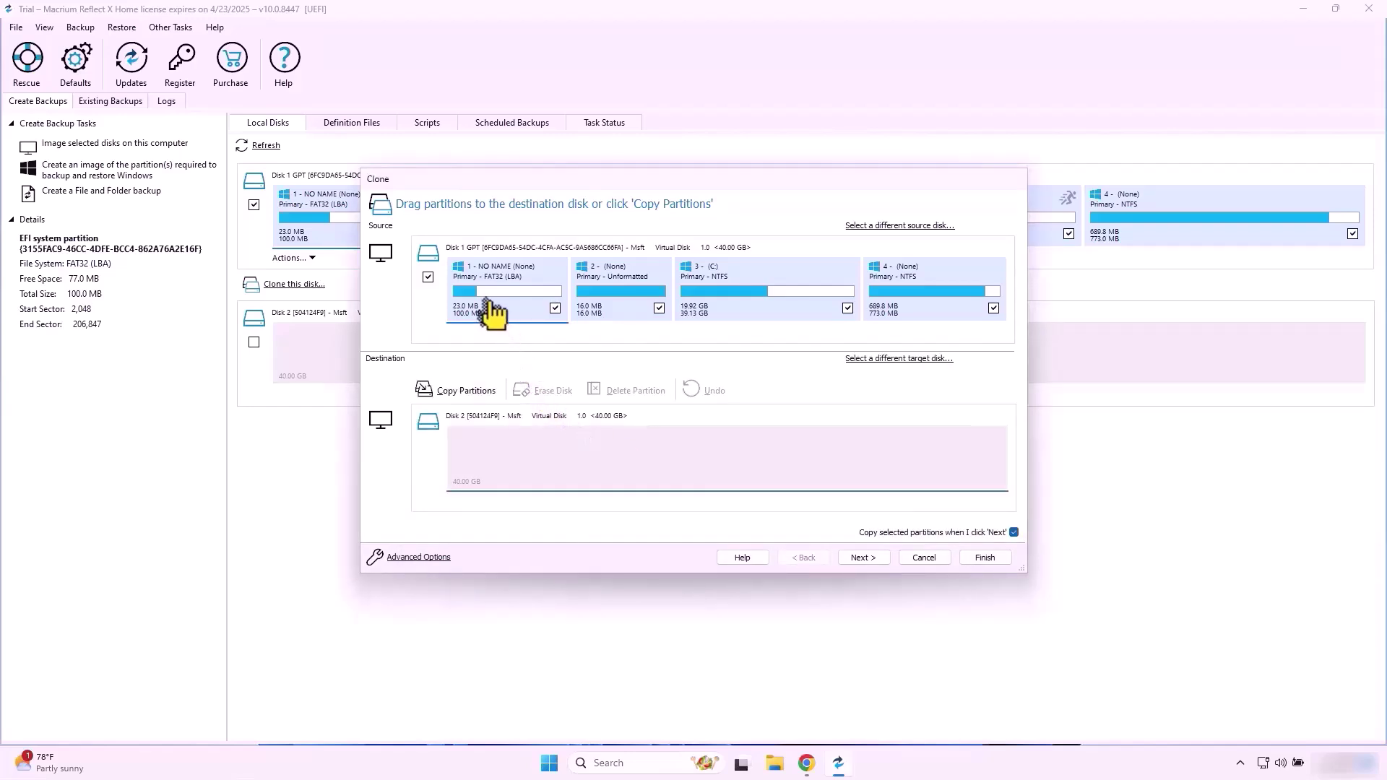
pyautogui.moveTo(485, 303); pyautogui.dragTo(486, 489)
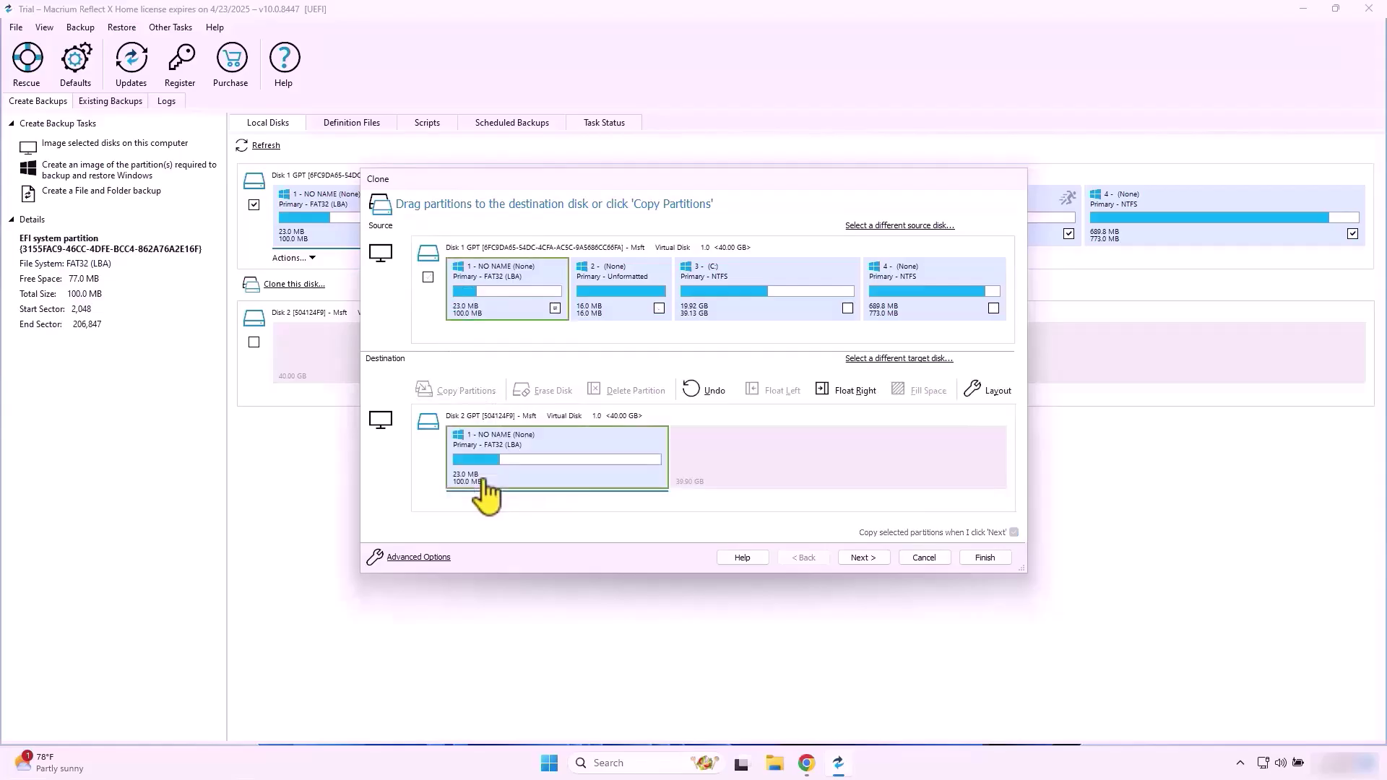
pyautogui.moveTo(635, 325); pyautogui.dragTo(733, 480)
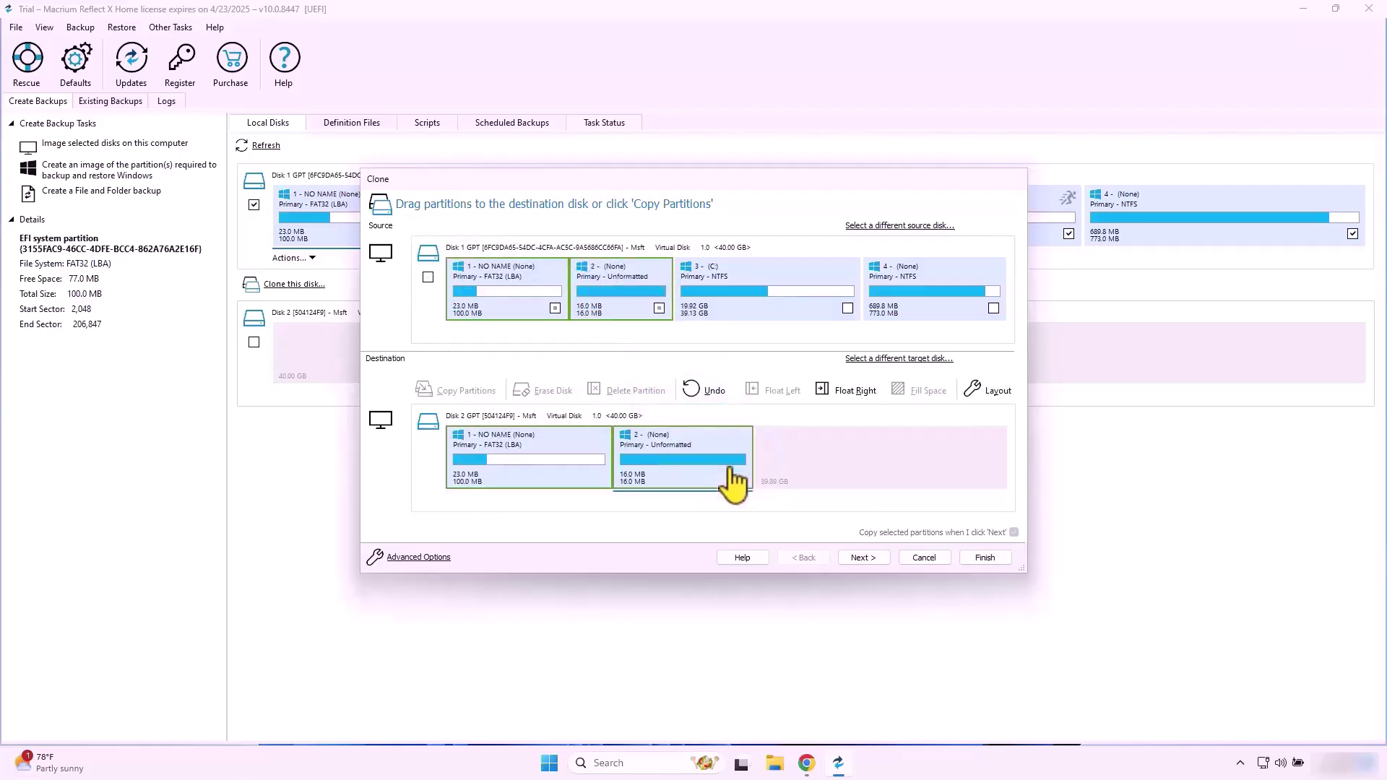
pyautogui.moveTo(835, 301); pyautogui.dragTo(814, 471)
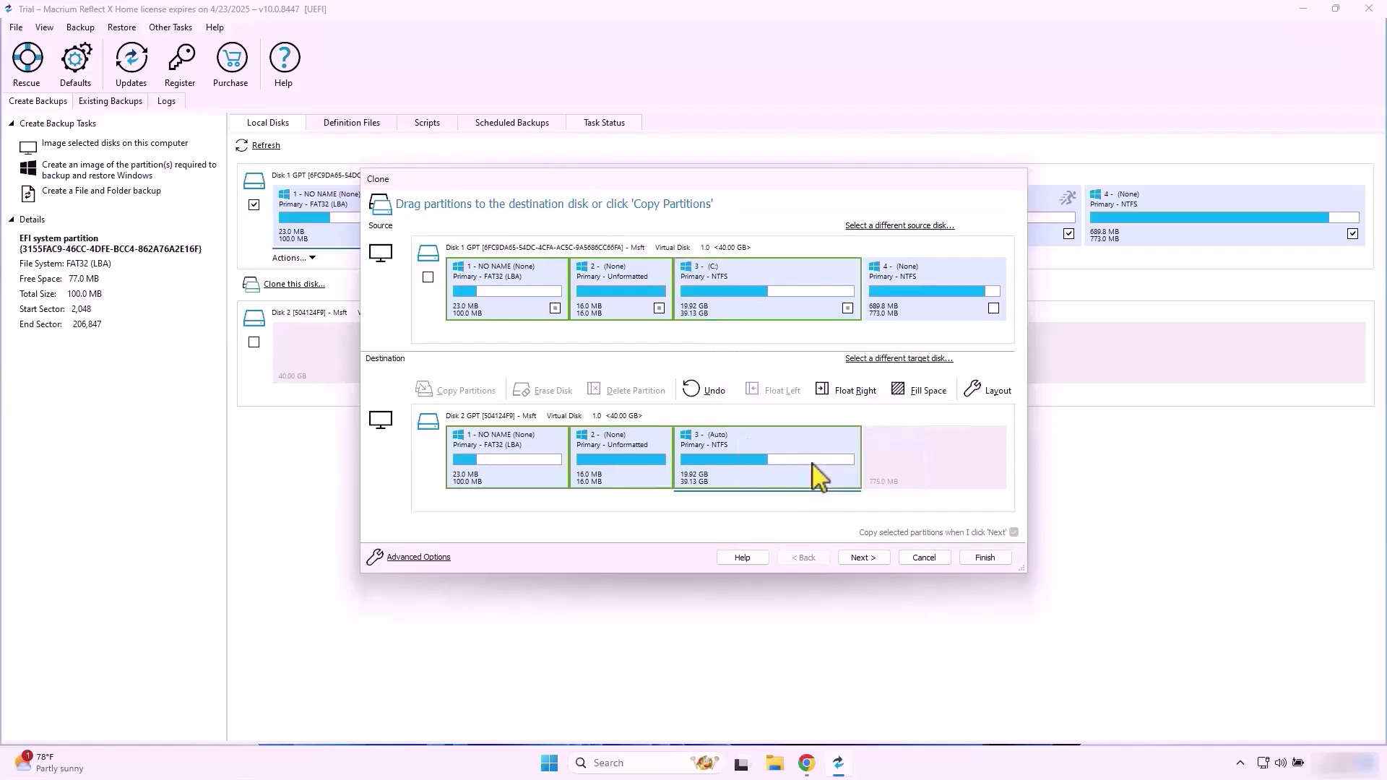
pyautogui.moveTo(939, 297); pyautogui.dragTo(939, 478)
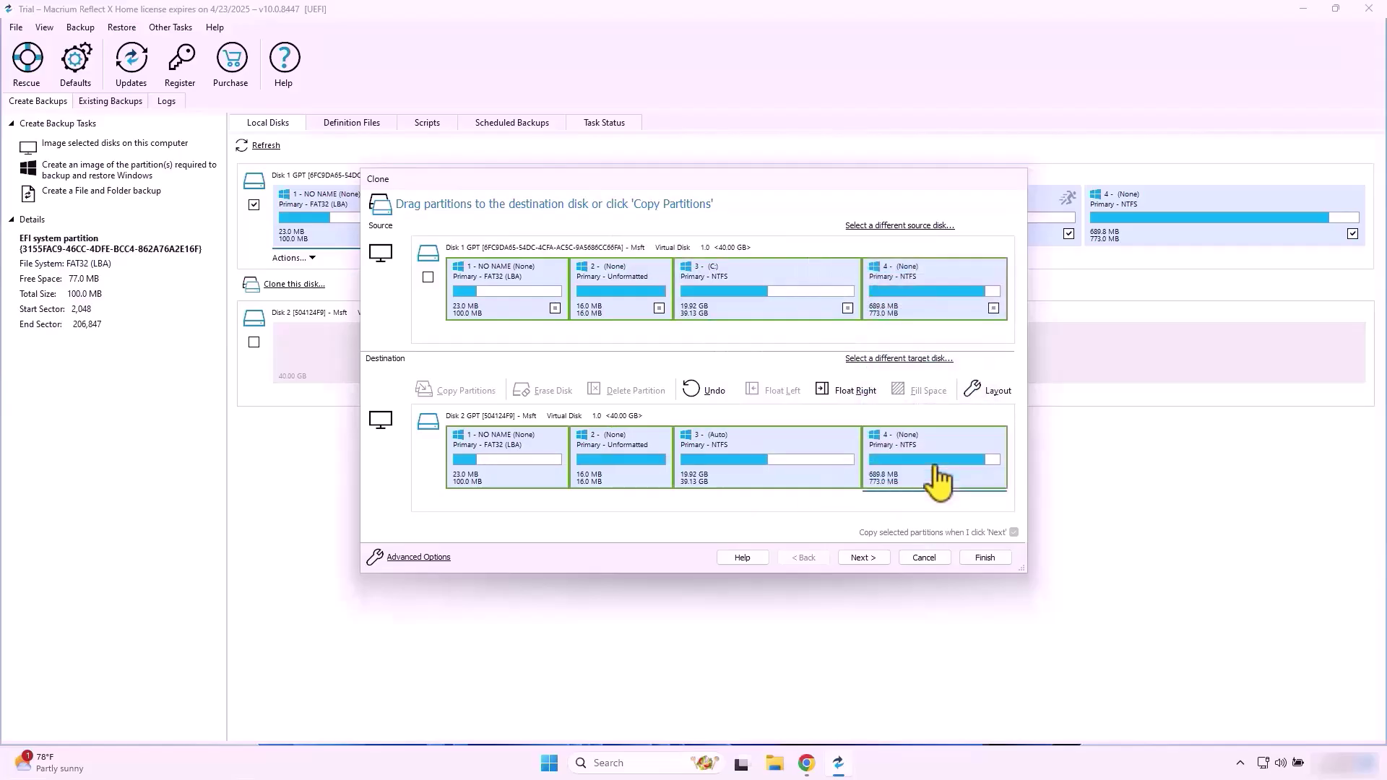
# Skip scheduling, accept the clone summary, and run the clone immediately without saving a Backup Definition File
pyautogui.click(861, 557)
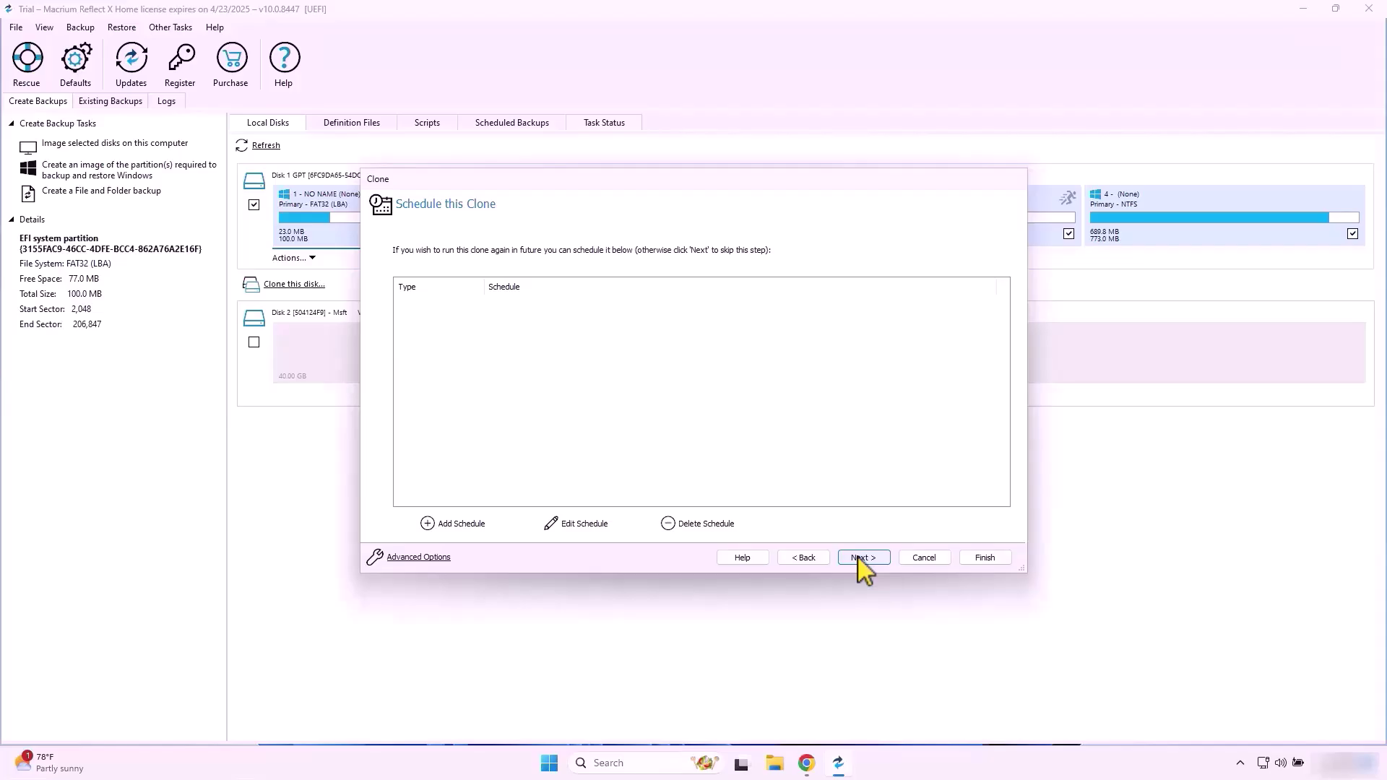
pyautogui.click(861, 557)
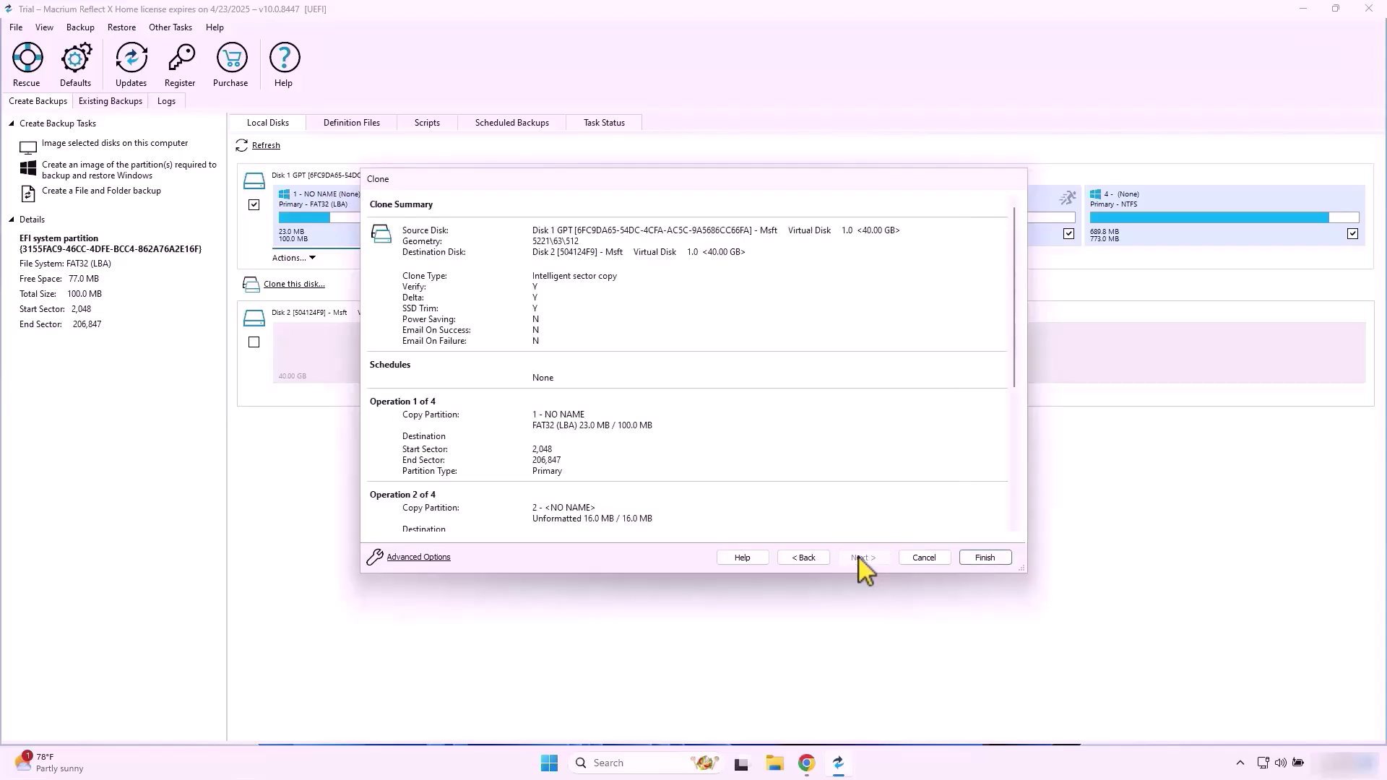
pyautogui.click(975, 559)
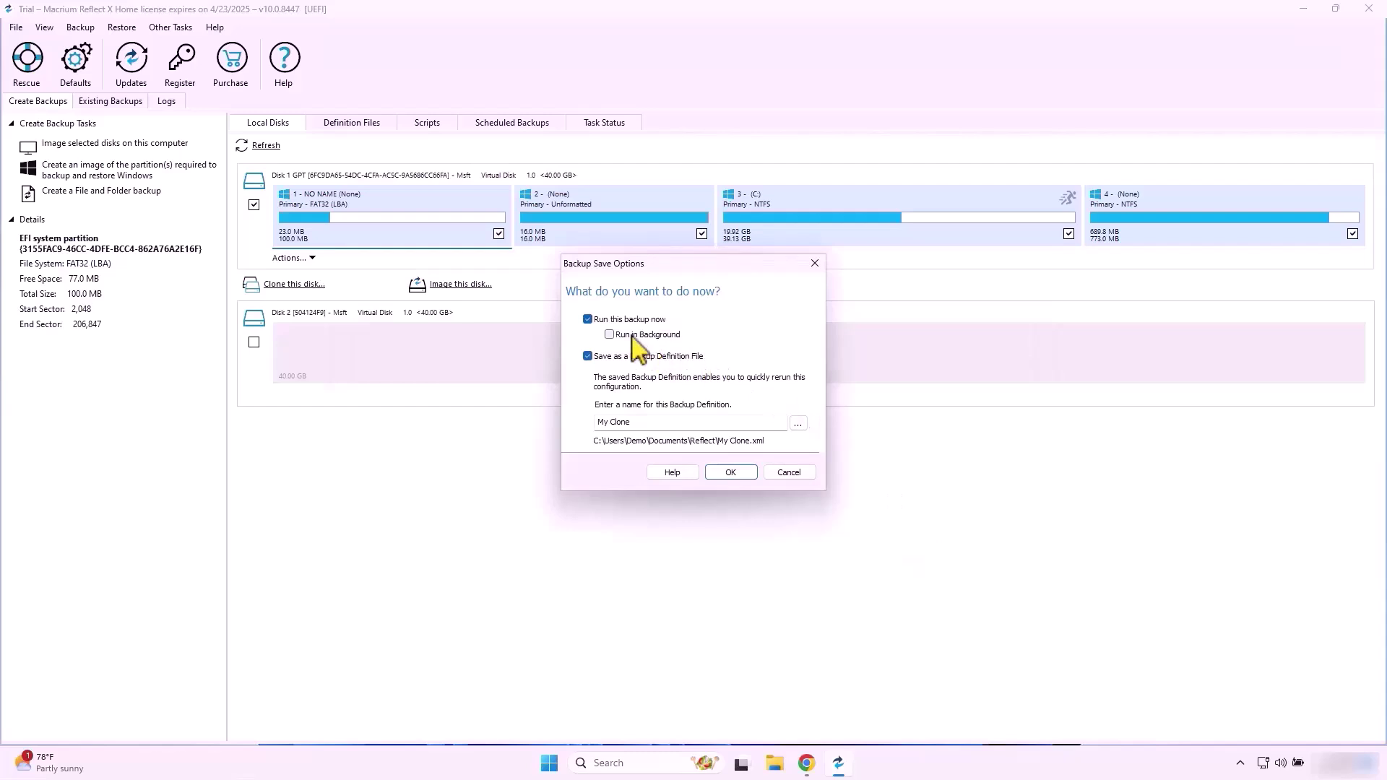
pyautogui.click(587, 356)
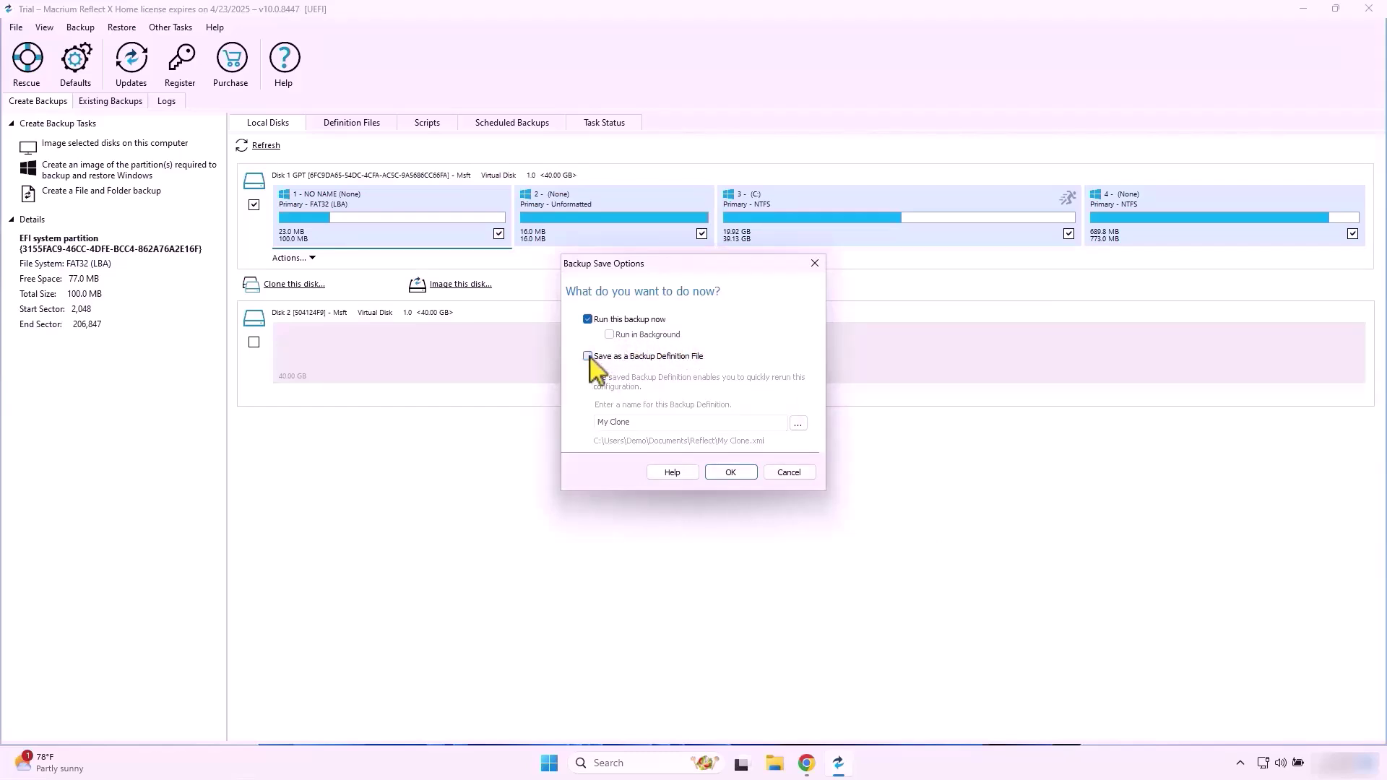
pyautogui.click(730, 473)
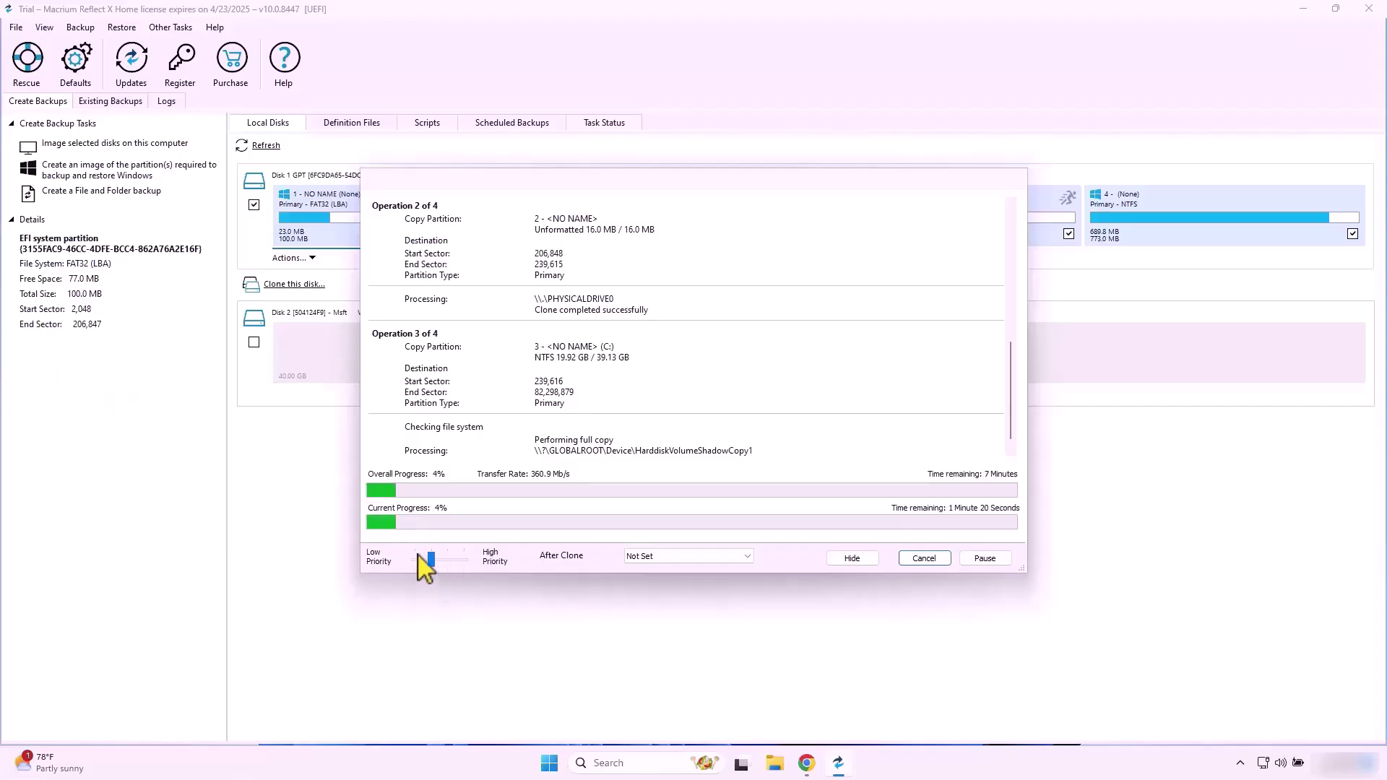
# Raise the running clone to High Priority and leave the After Clone action at Not Set
pyautogui.moveTo(424, 554); pyautogui.dragTo(457, 566)
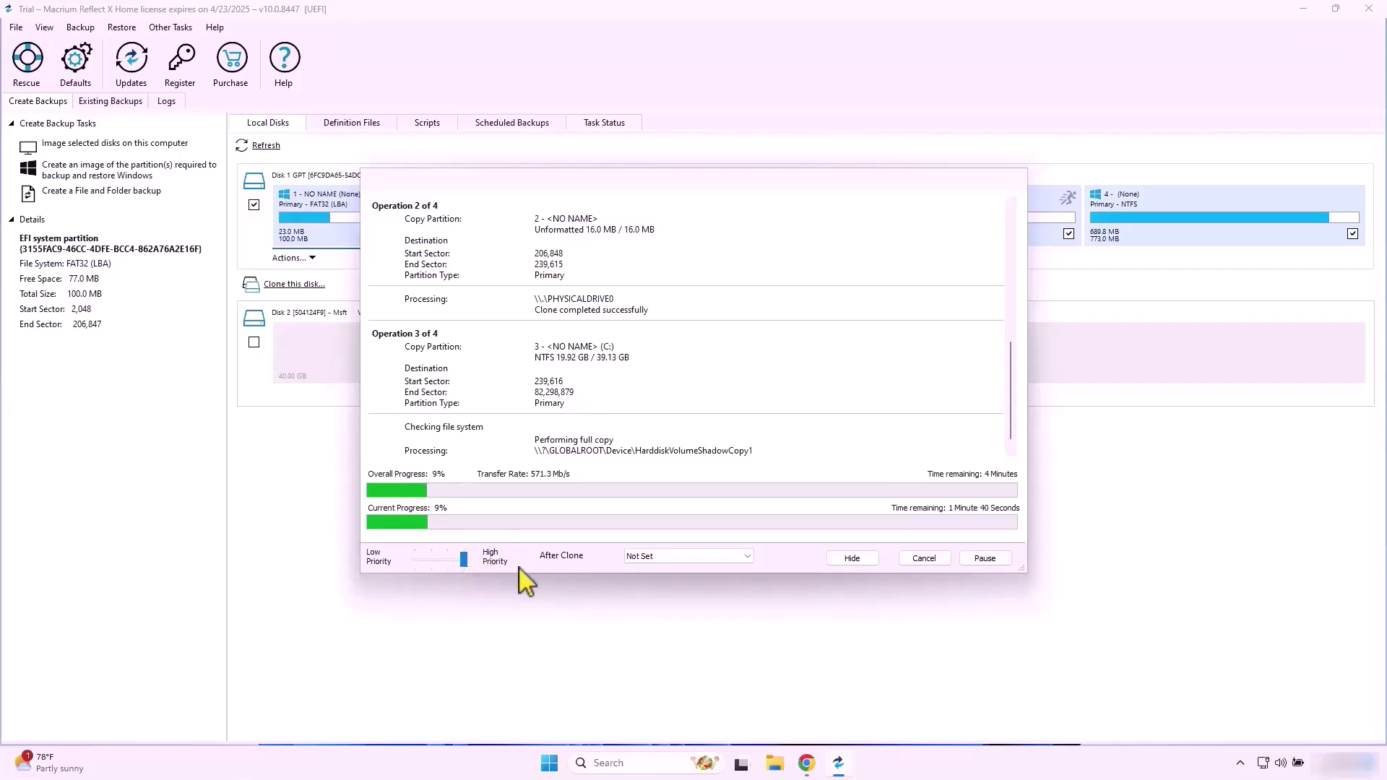
pyautogui.click(749, 558)
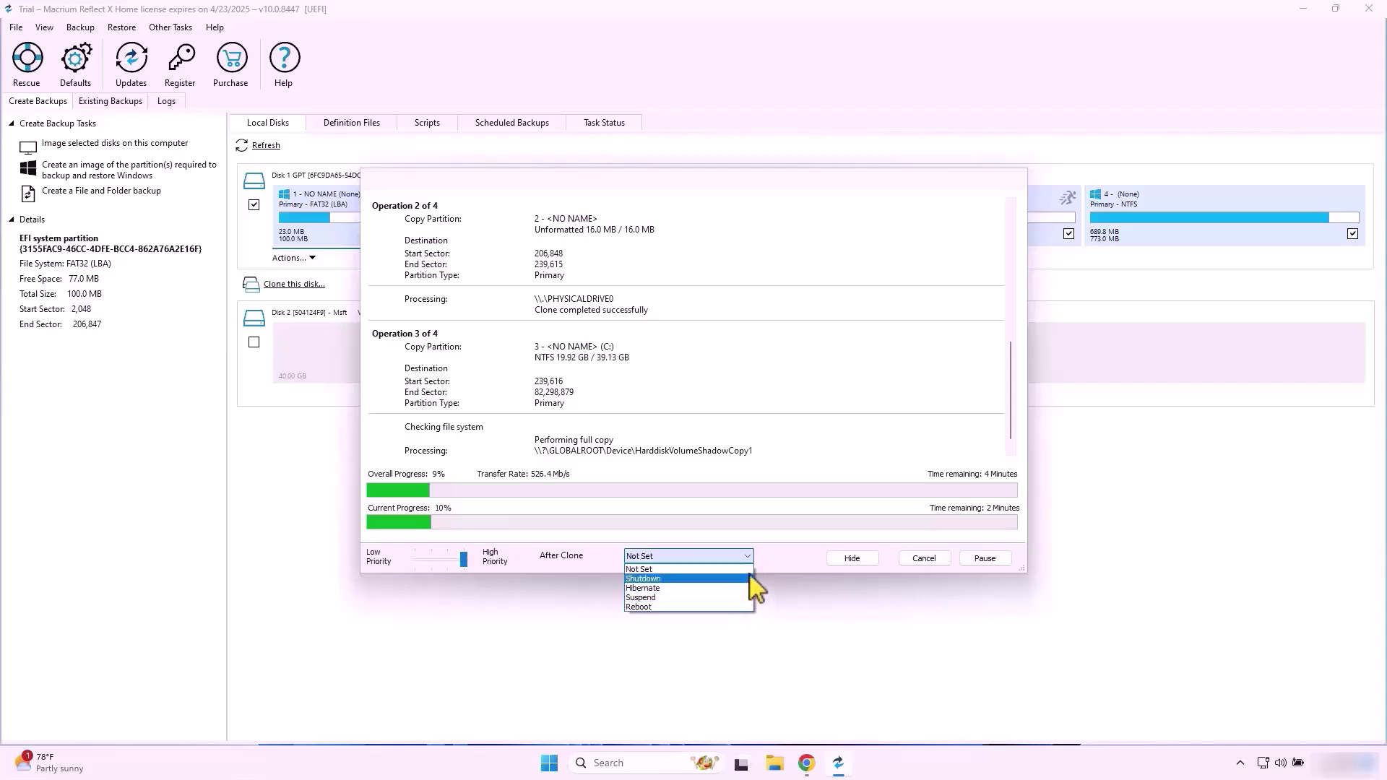
pyautogui.click(778, 547)
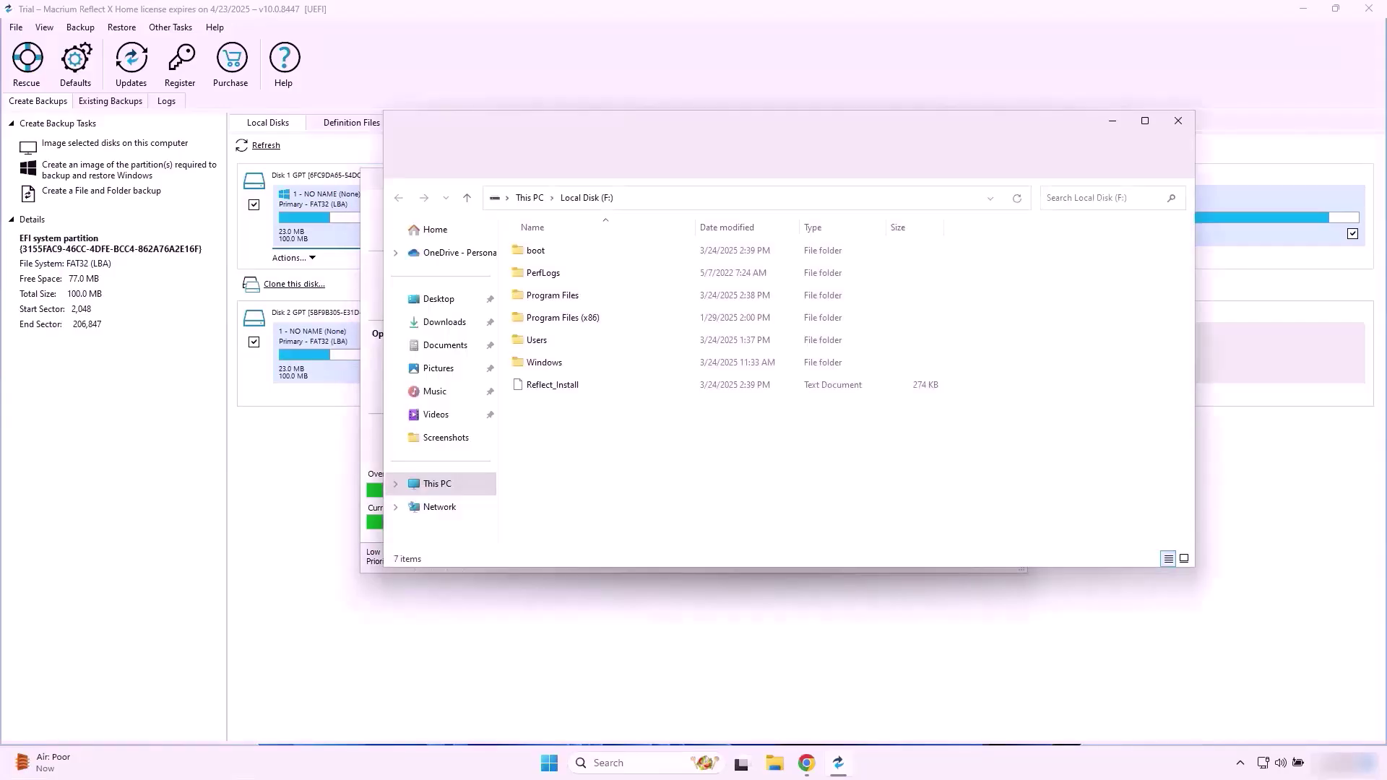
# Minimize the Local Disk (F:) window, acknowledge the clone's completion, and close the clone progress report
pyautogui.click(1112, 121)
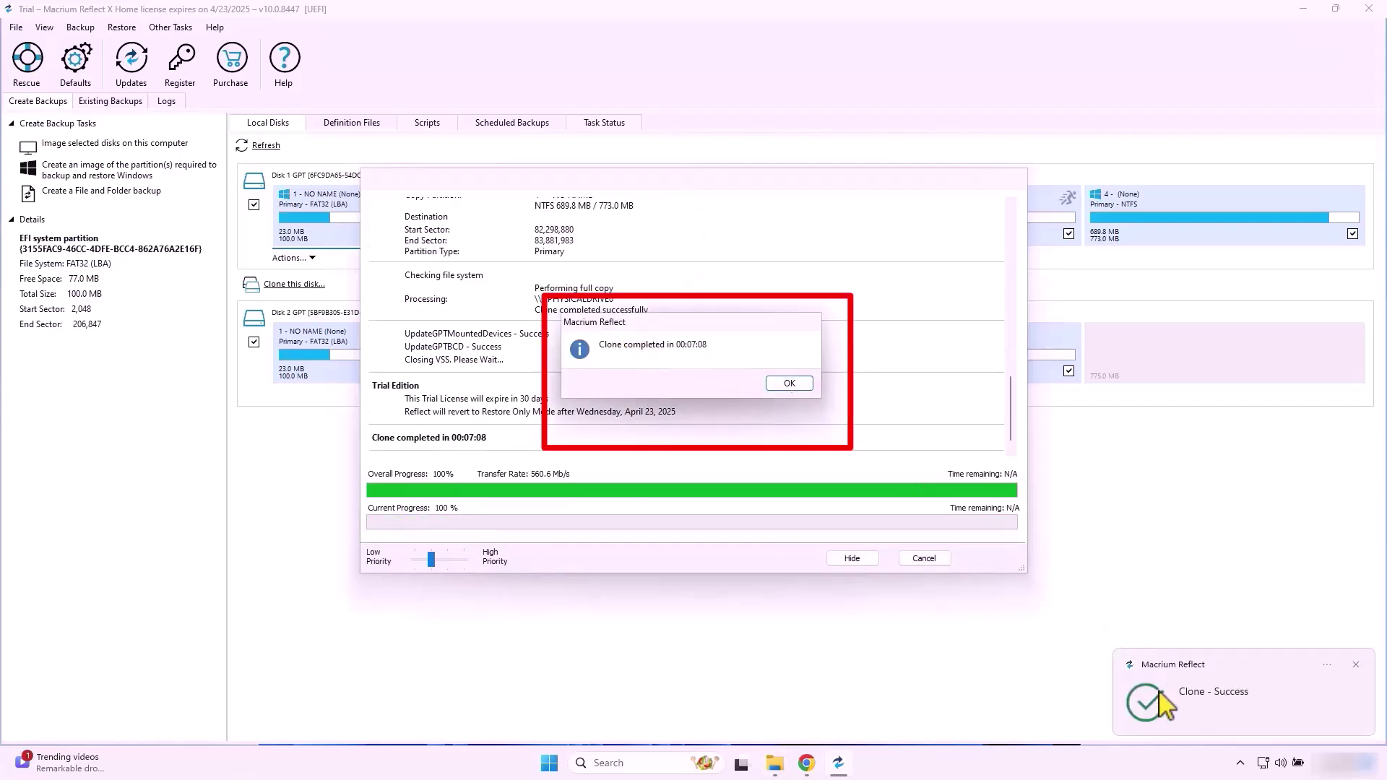
pyautogui.click(792, 383)
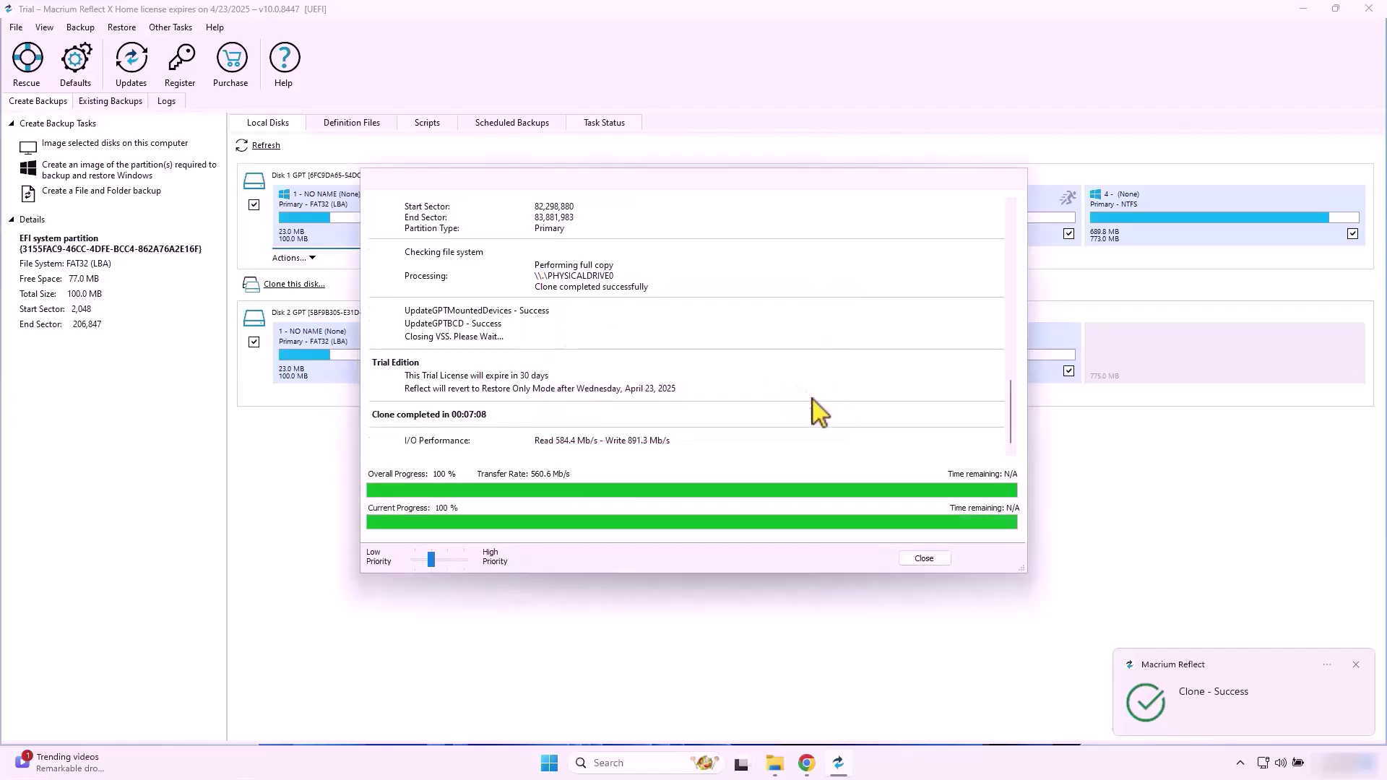
pyautogui.click(927, 559)
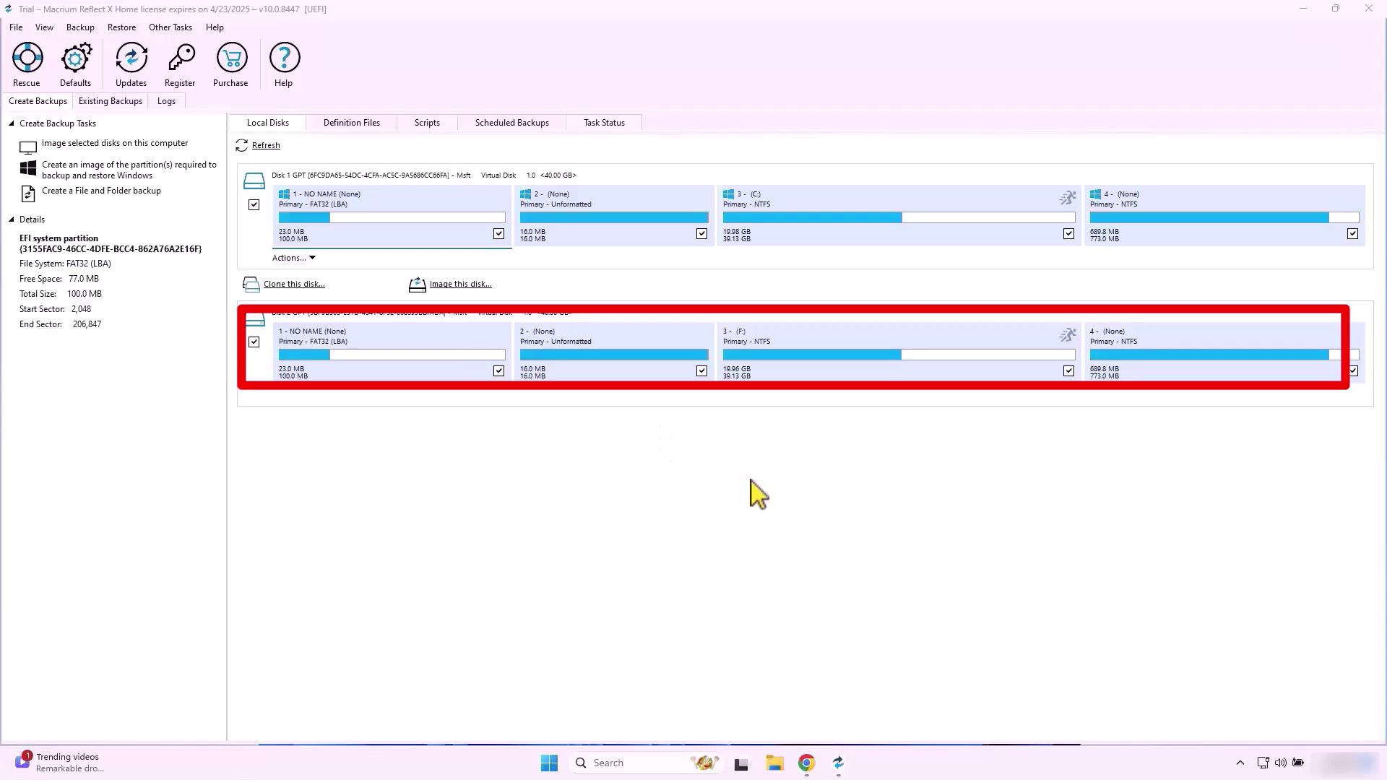
# Open Local Disk (F:) from This PC in File Explorer to inspect the cloned drive's contents
pyautogui.click(774, 764)
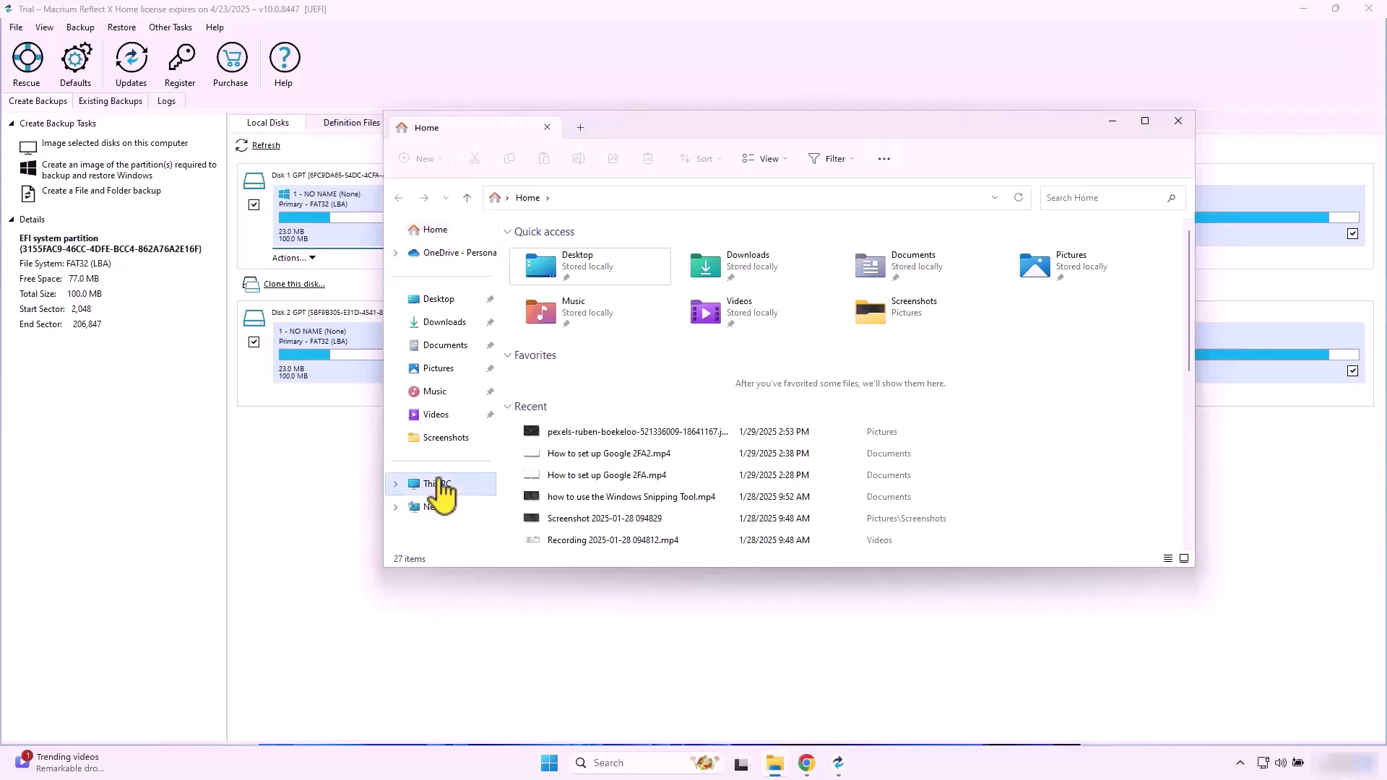
pyautogui.click(439, 484)
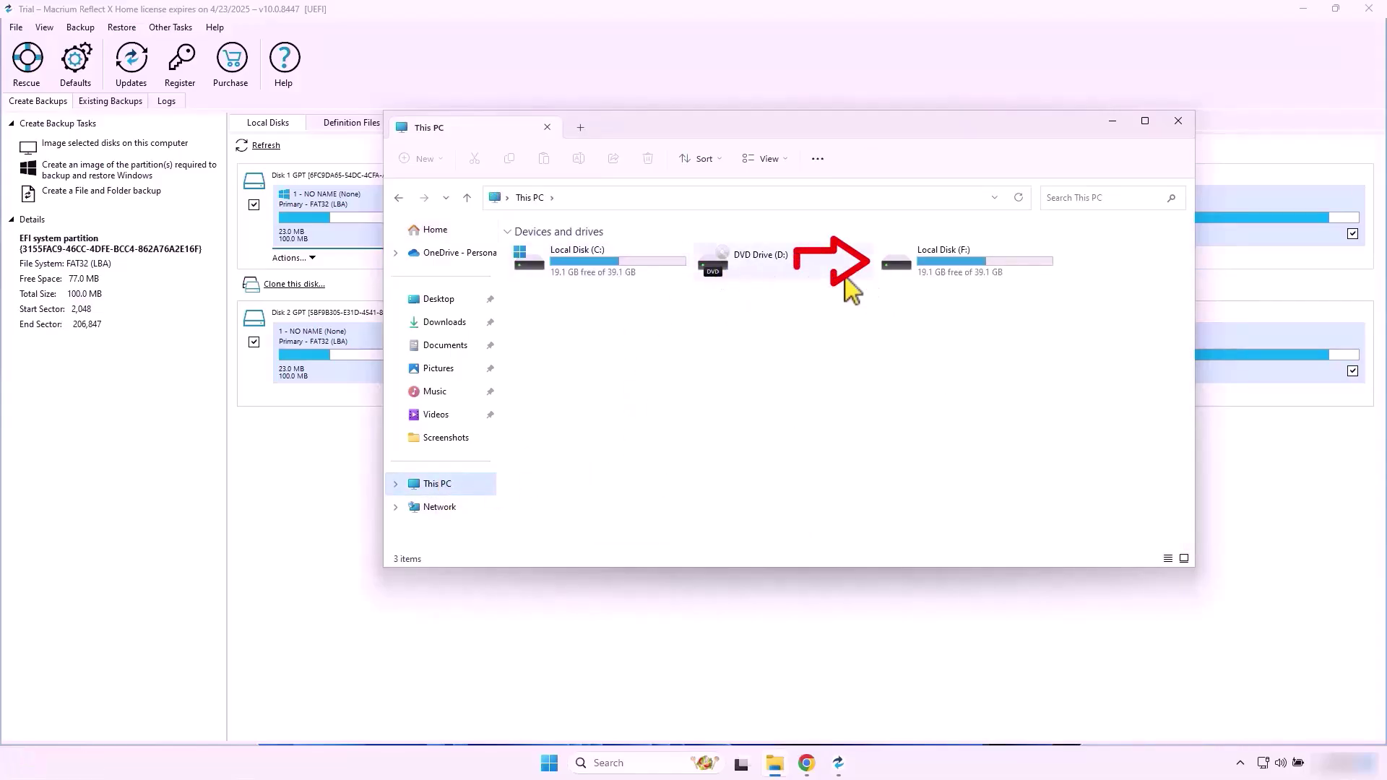
pyautogui.click(952, 261)
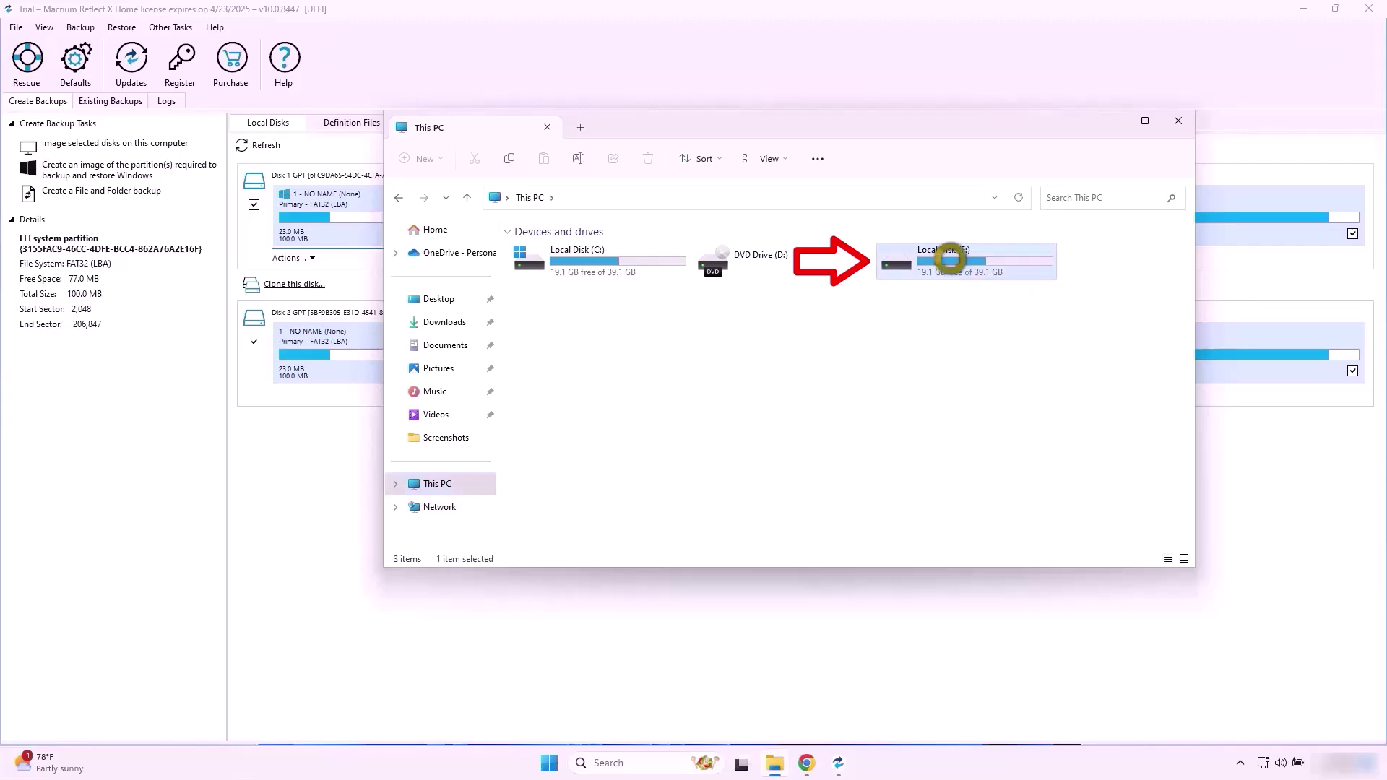
pyautogui.doubleClick(943, 274)
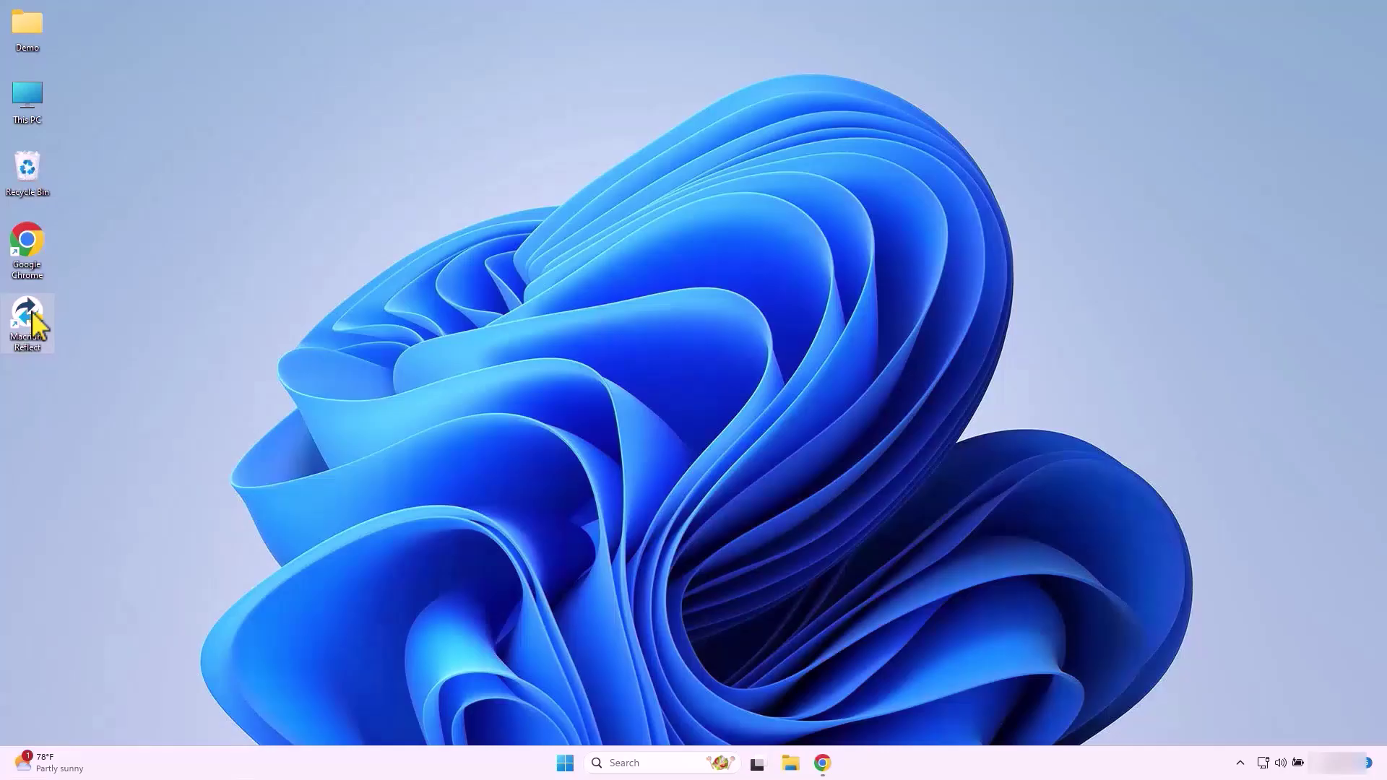
# Launch Macrium Reflect with permission to change the device, and start an image of the partitions required to back up and restore Windows
pyautogui.click(34, 313)
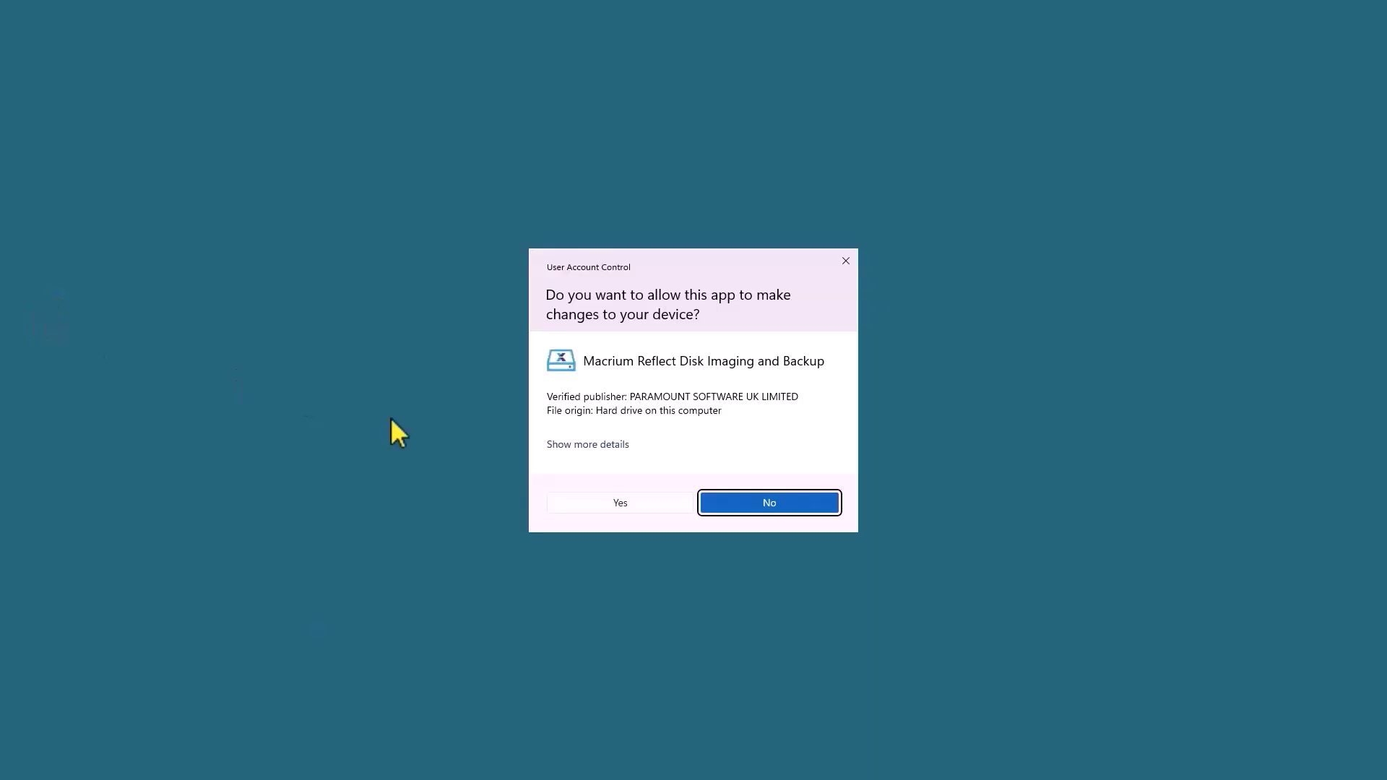
pyautogui.click(620, 503)
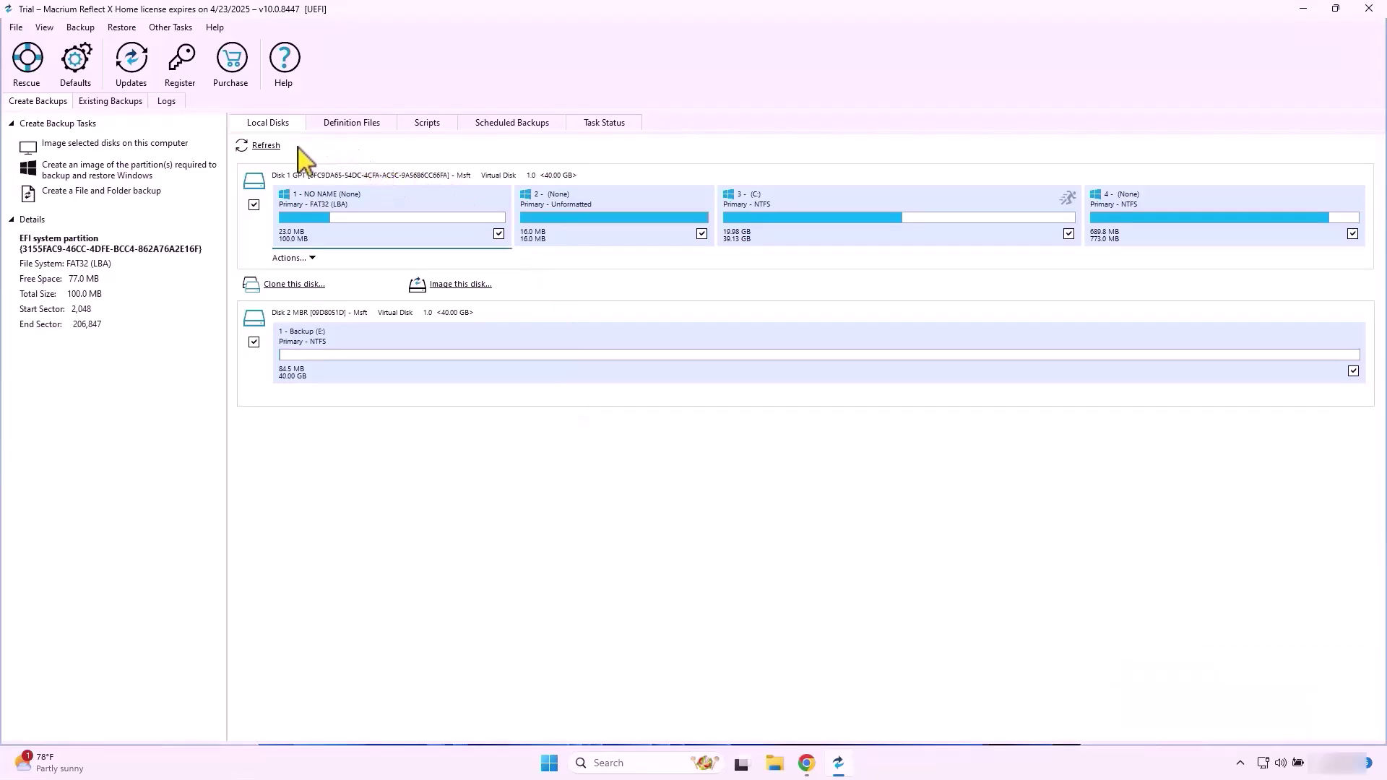
pyautogui.click(117, 166)
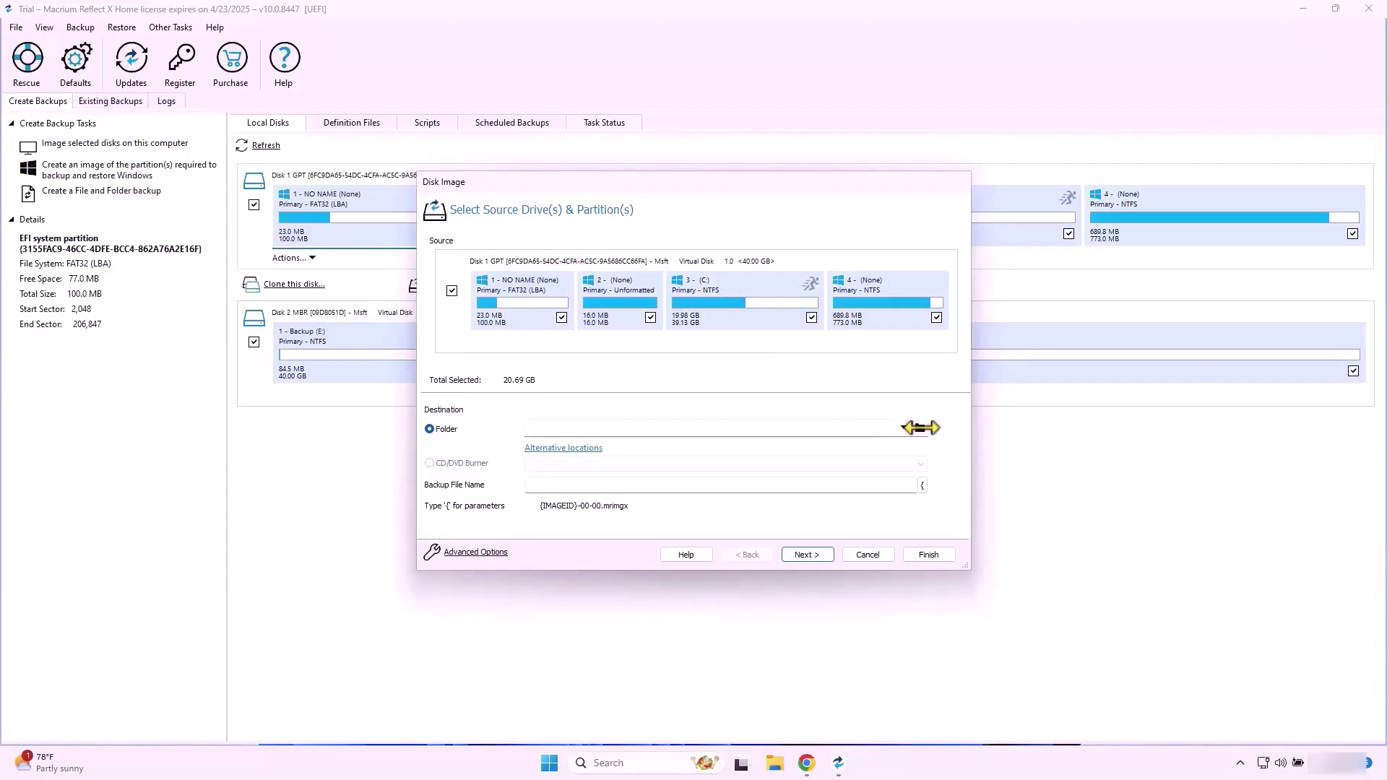
# Set the image destination to a new folder named PC_Image on Backup (E:), without alternative locations, and continue to the backup plan
pyautogui.click(567, 448)
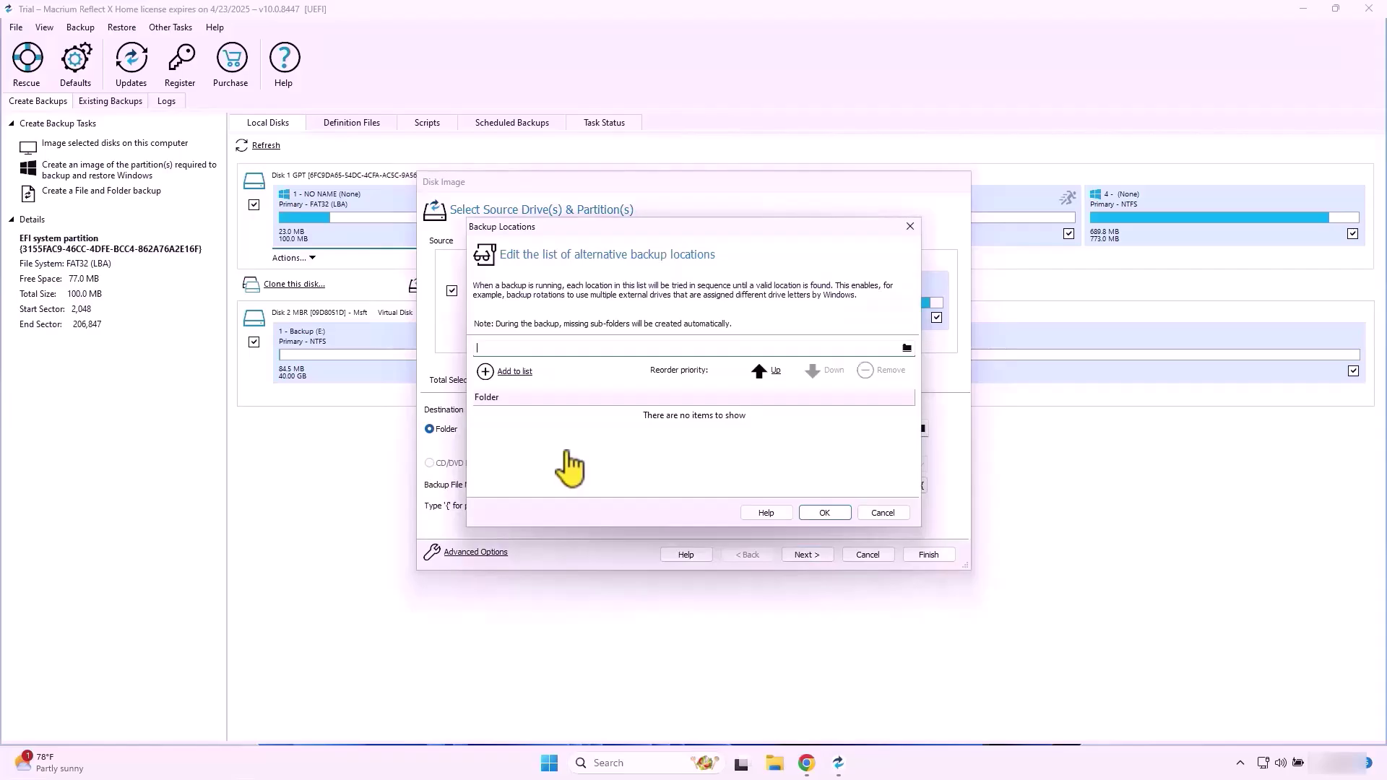
pyautogui.click(888, 512)
pyautogui.click(918, 427)
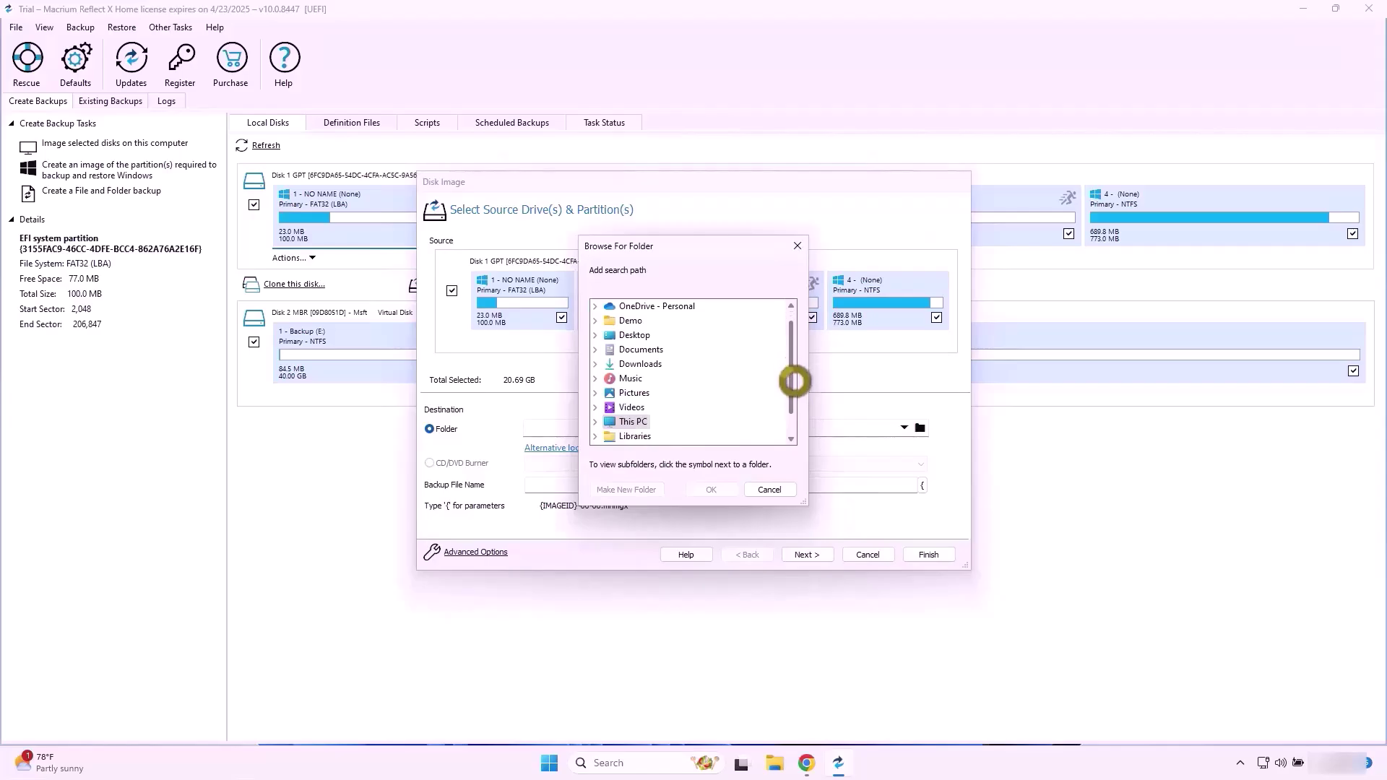
pyautogui.moveTo(794, 381); pyautogui.dragTo(792, 400)
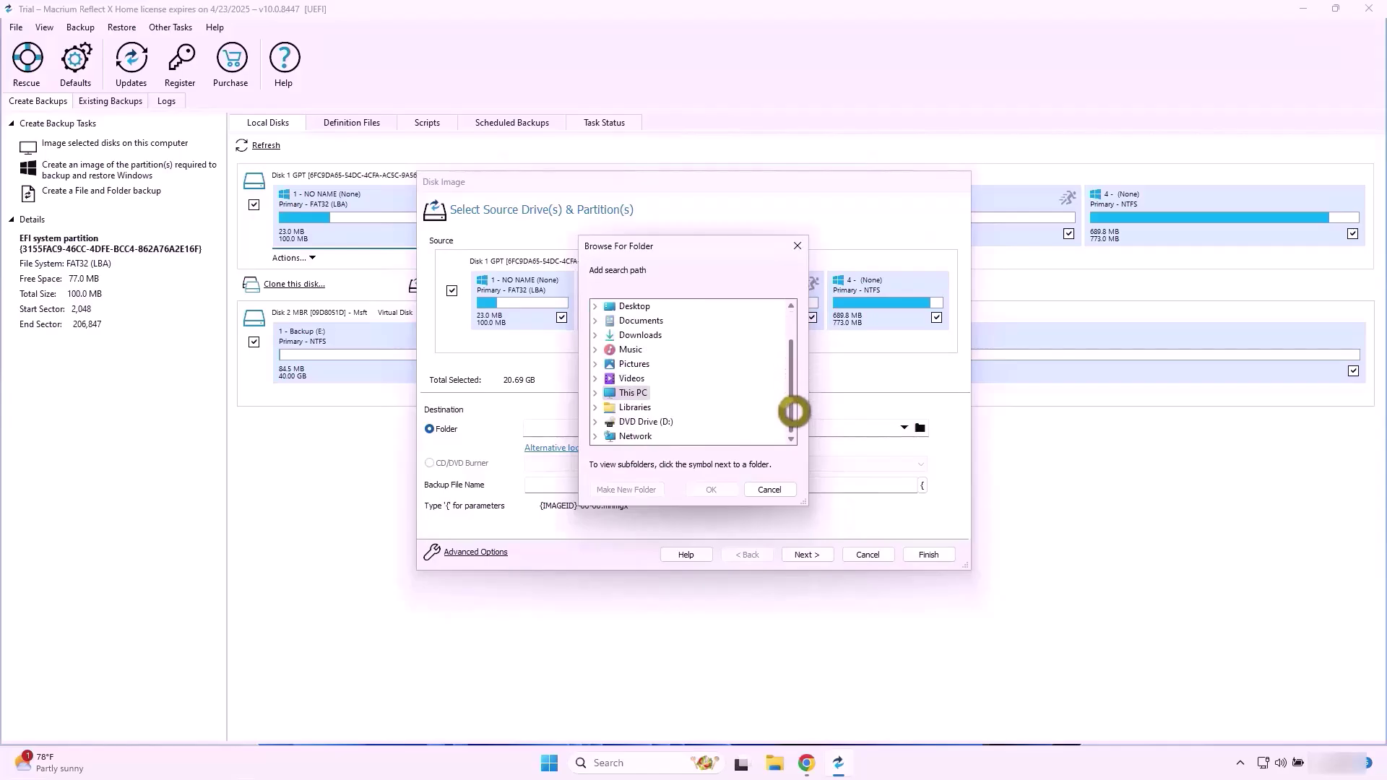
pyautogui.click(596, 392)
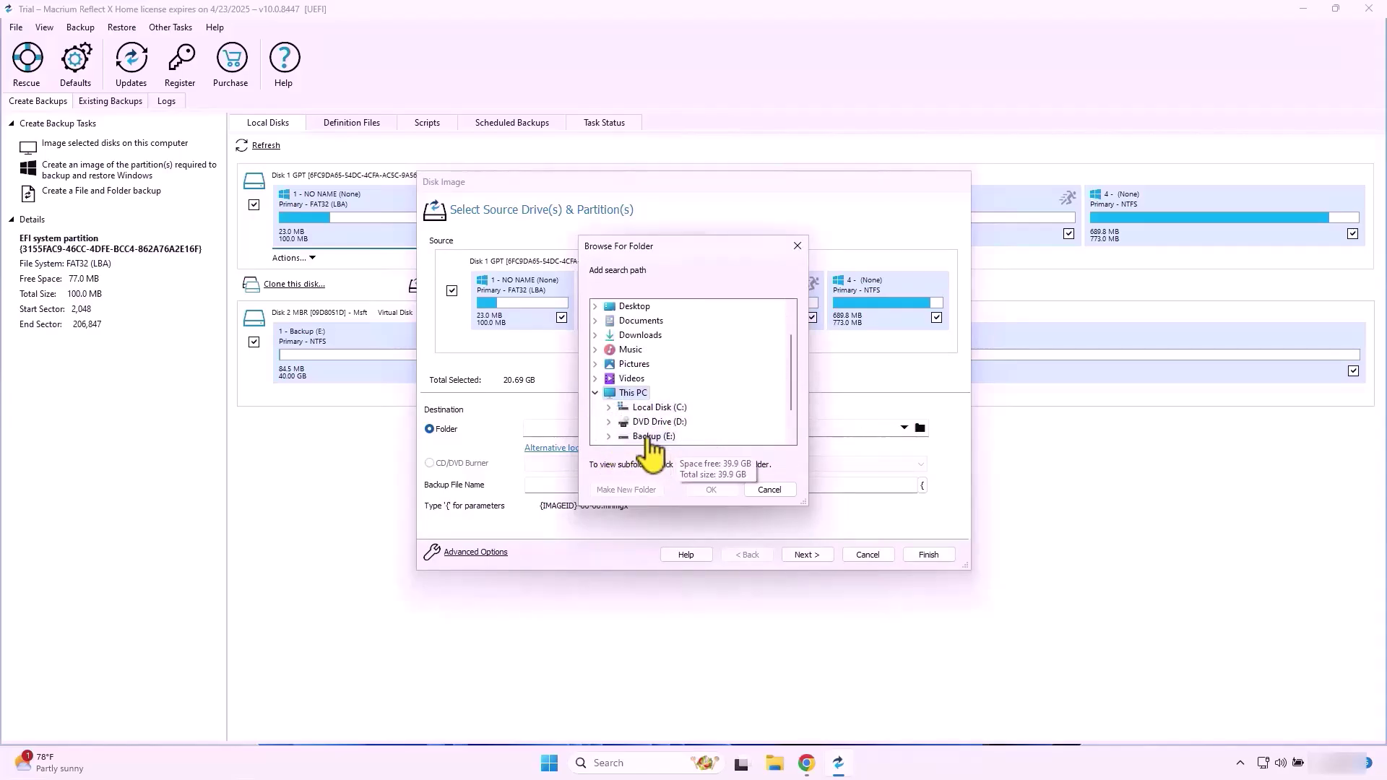
pyautogui.click(649, 438)
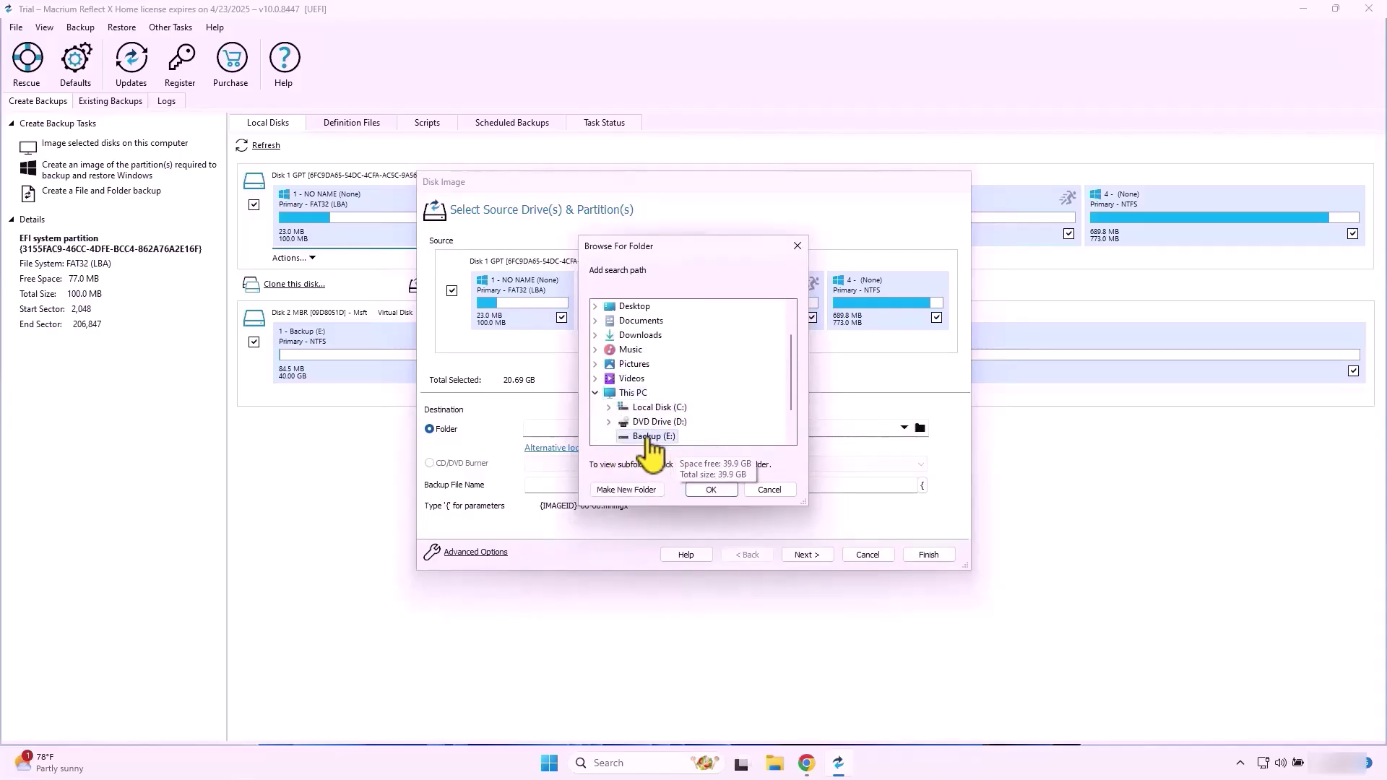
pyautogui.click(619, 491)
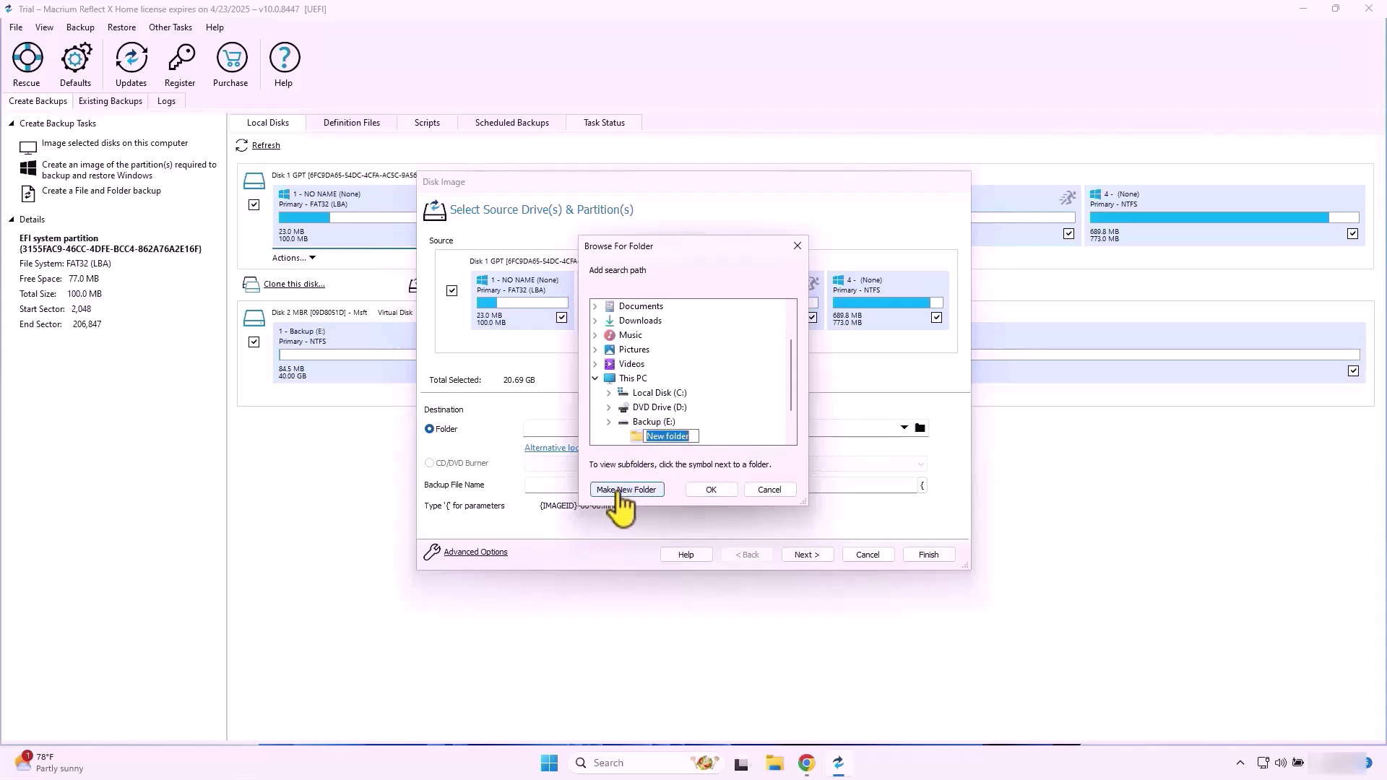
pyautogui.write('PC_Image')
pyautogui.press('Return')
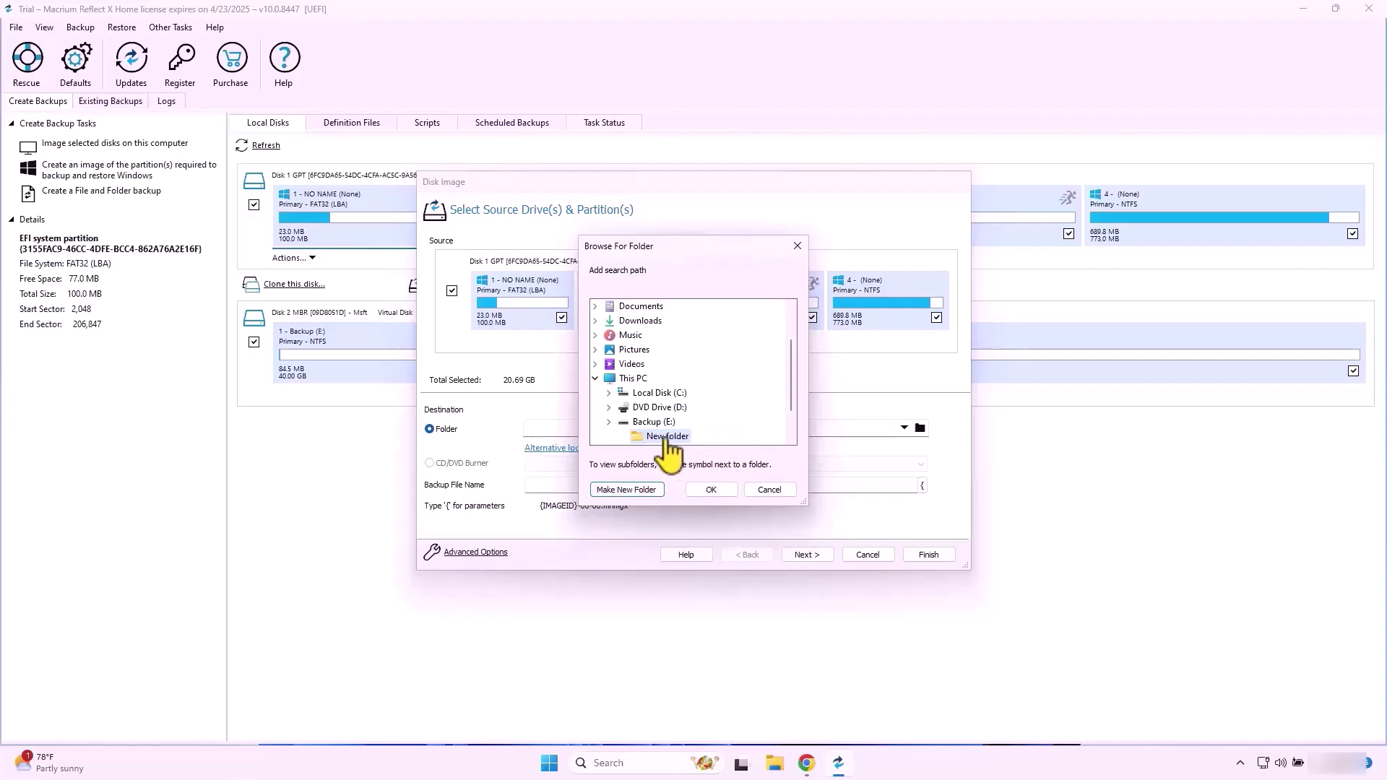
pyautogui.scroll(-1, 695, 436)
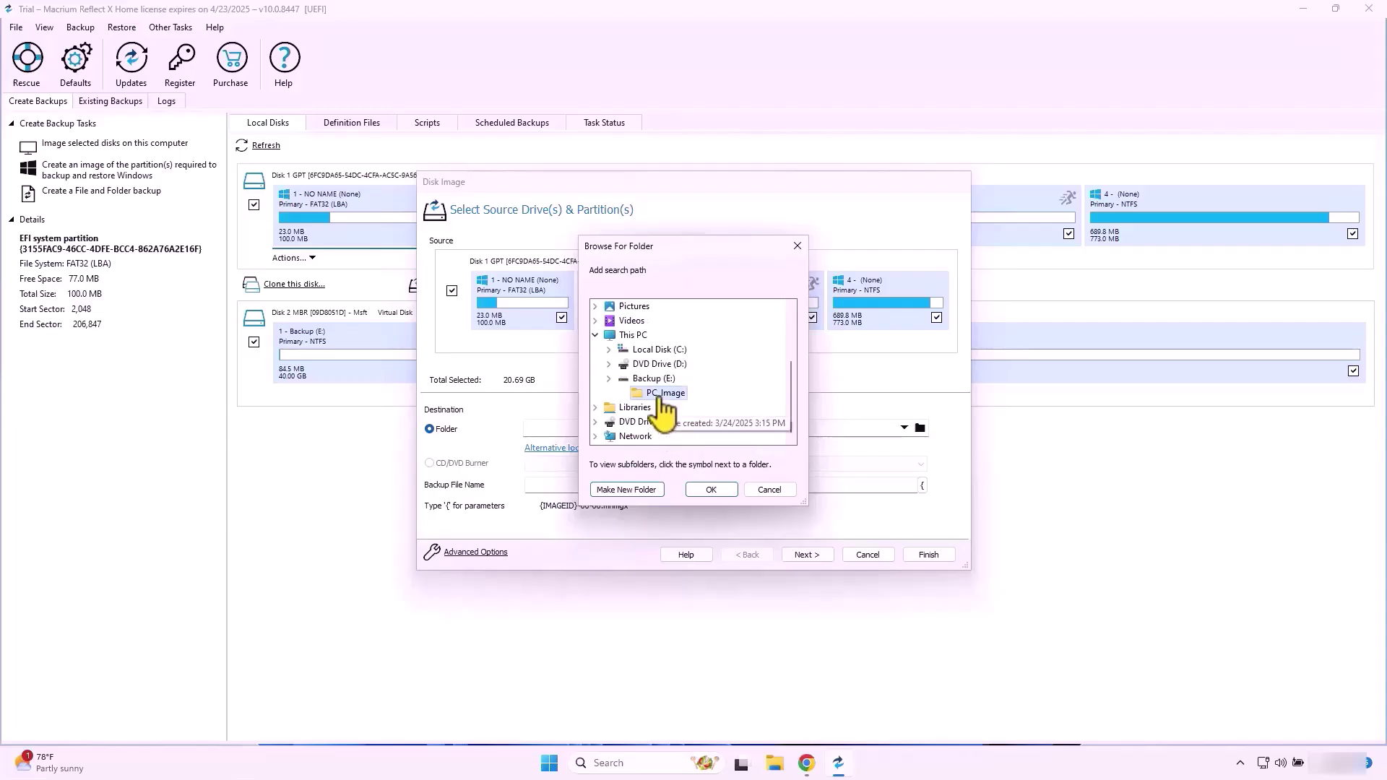
pyautogui.click(711, 490)
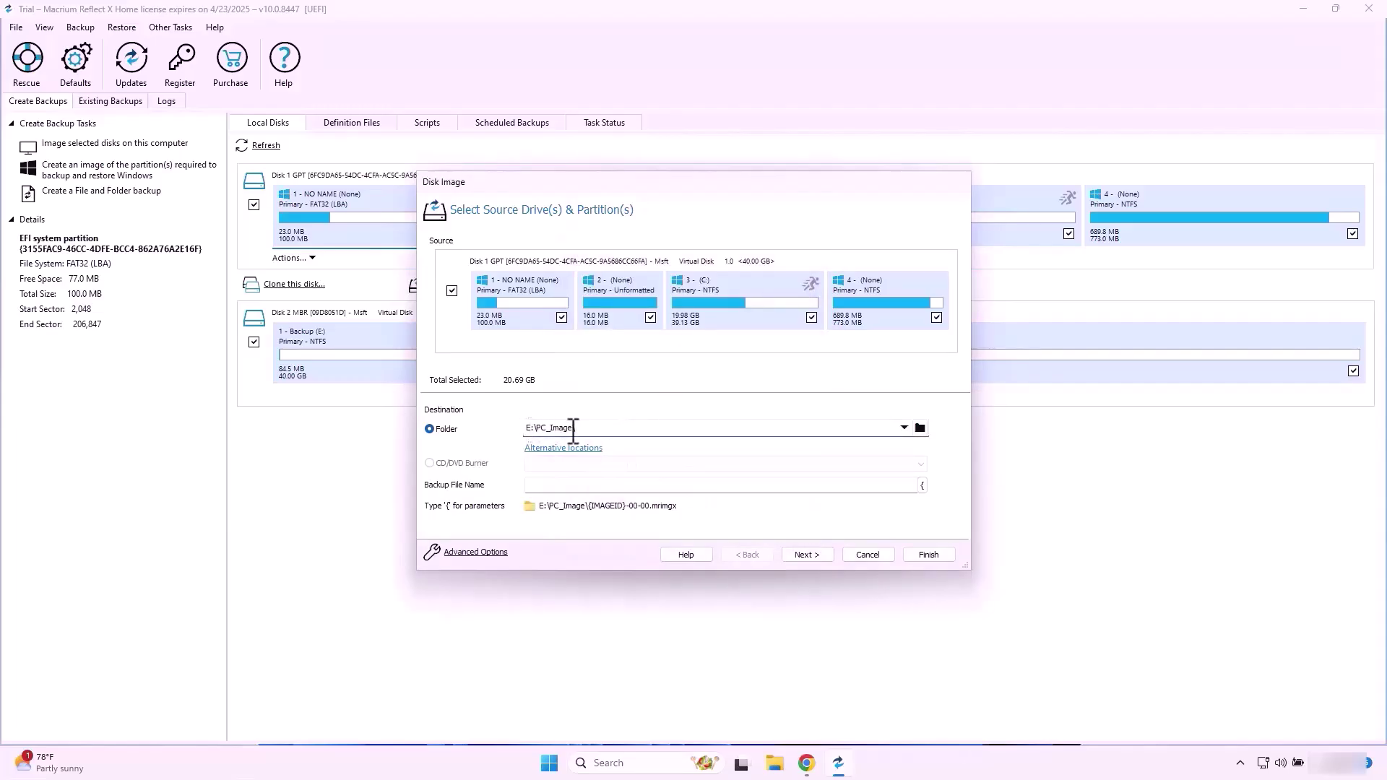
pyautogui.click(799, 555)
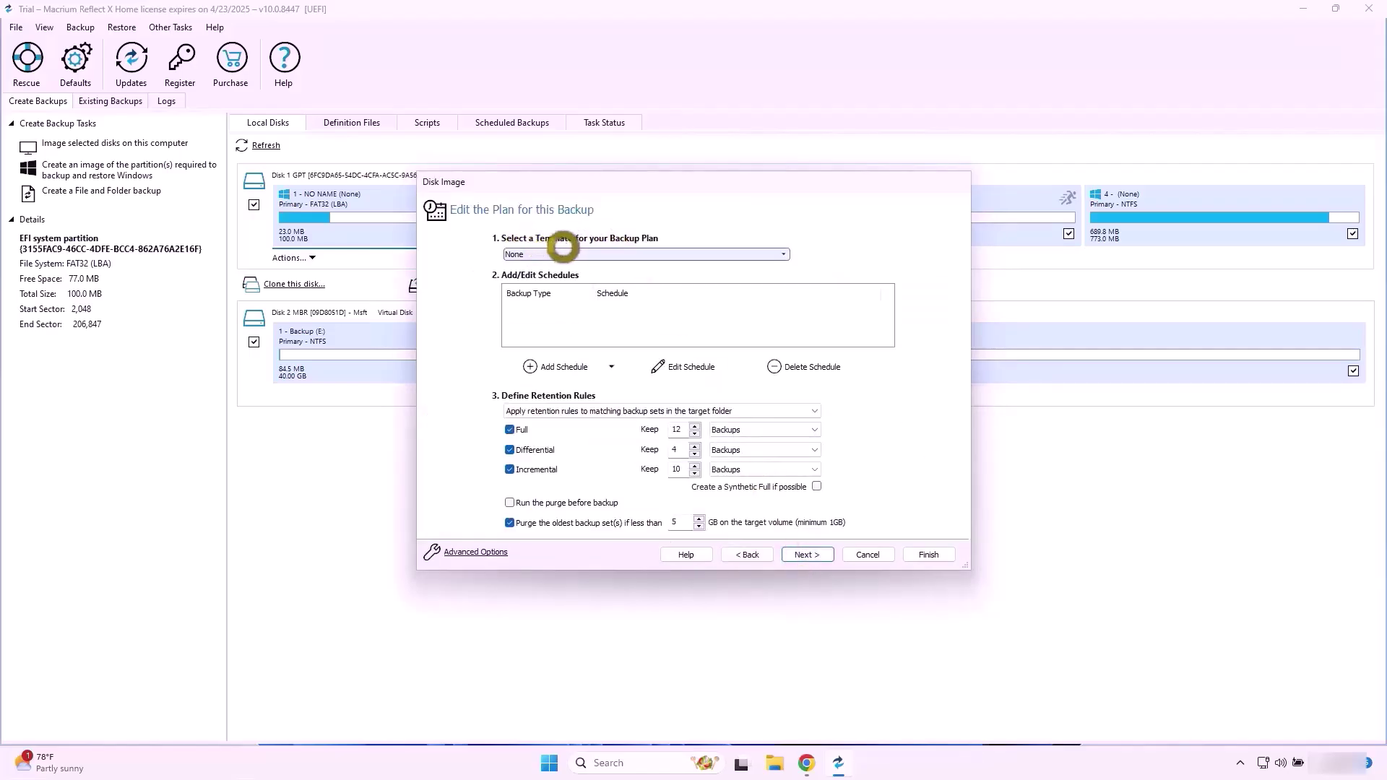
# Review the available backup plan templates, keeping None as the template
pyautogui.click(781, 253)
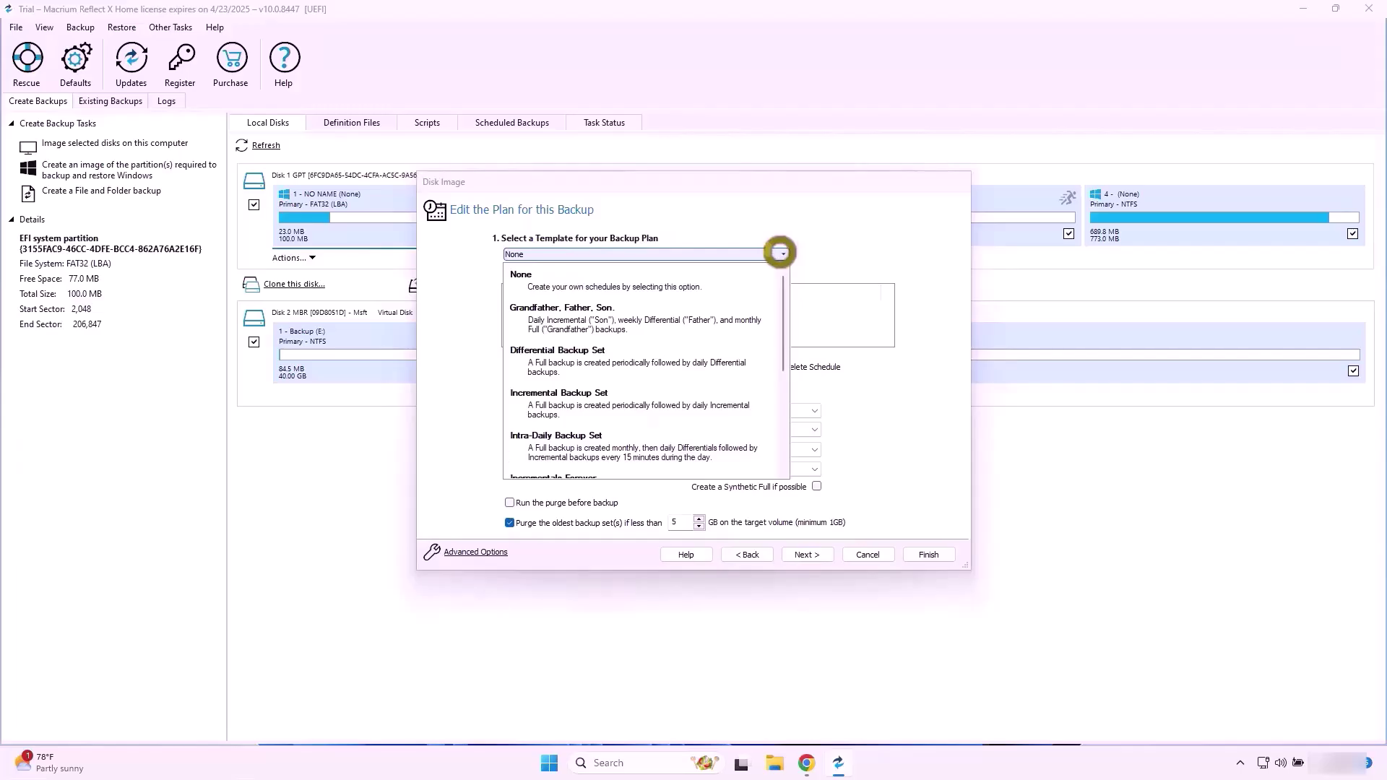
pyautogui.moveTo(783, 280)
pyautogui.mouseDown()
pyautogui.moveTo(784, 393)
pyautogui.moveTo(791, 258)
pyautogui.mouseUp()
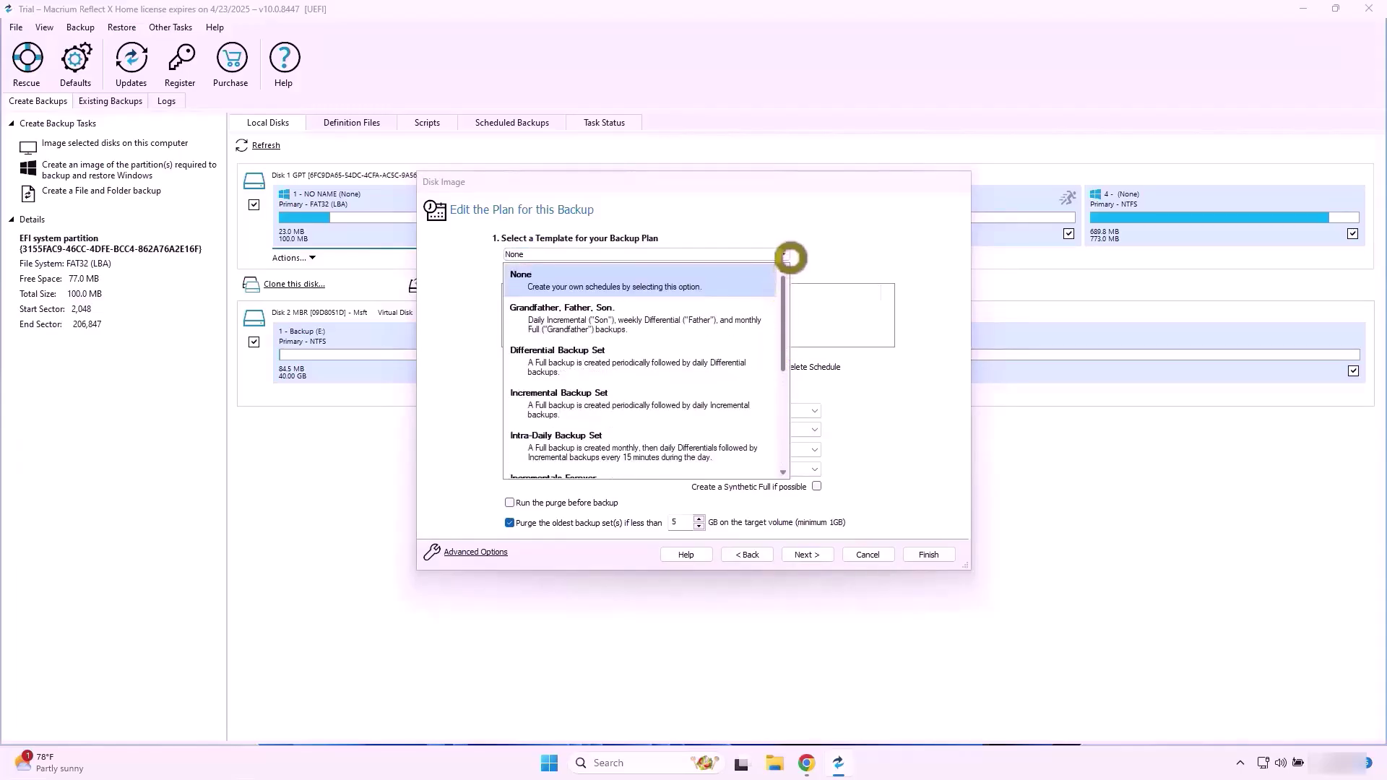
pyautogui.click(790, 257)
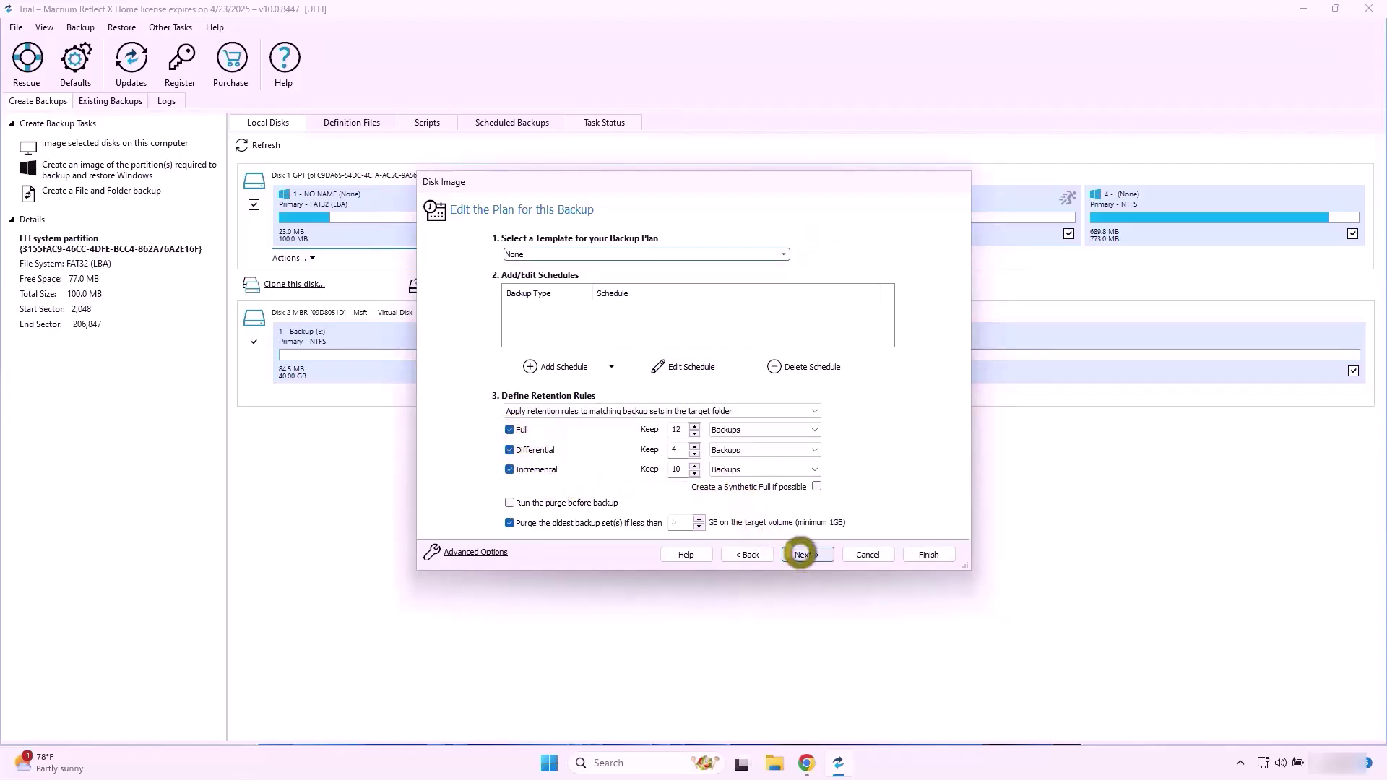
# Accept the advanced options with Medium compression and intelligent sector copy, and continue to the imaging summary
pyautogui.click(458, 554)
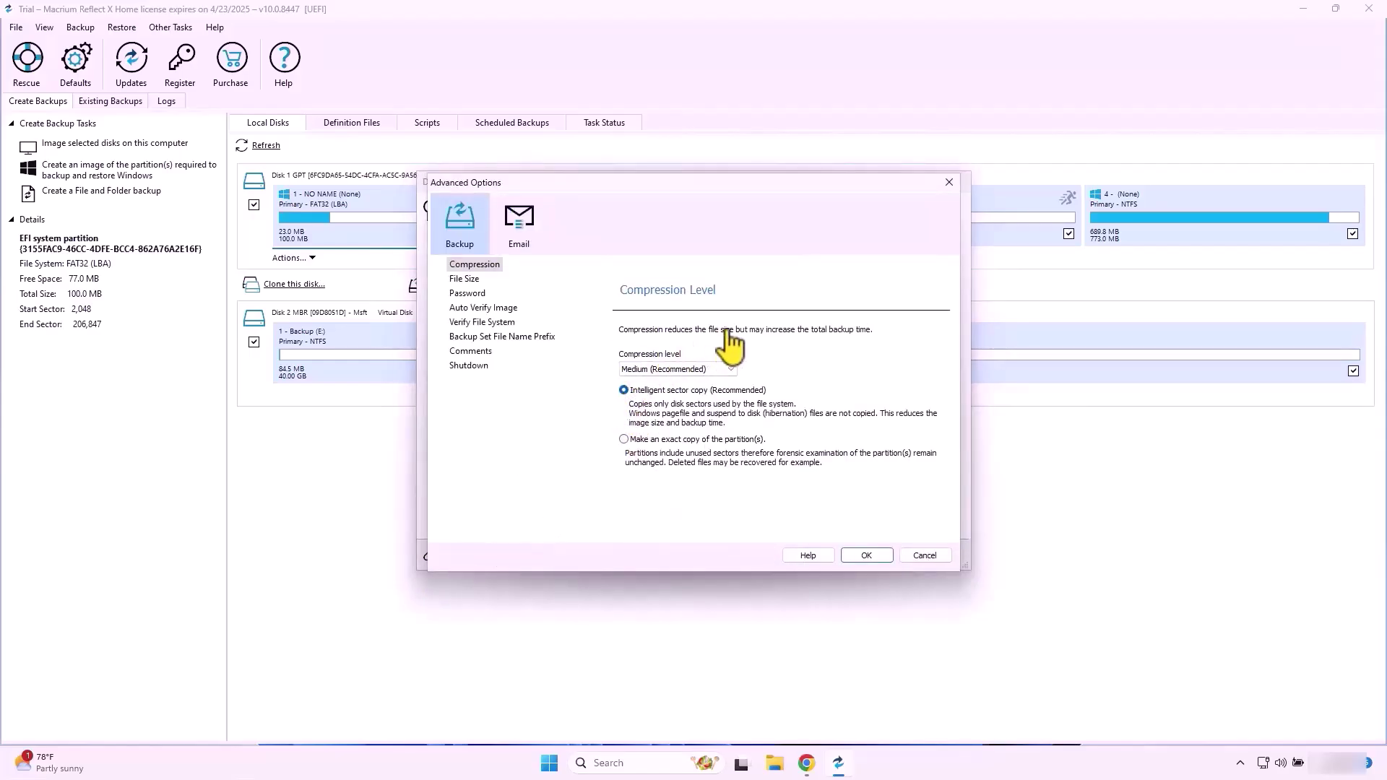
pyautogui.click(858, 554)
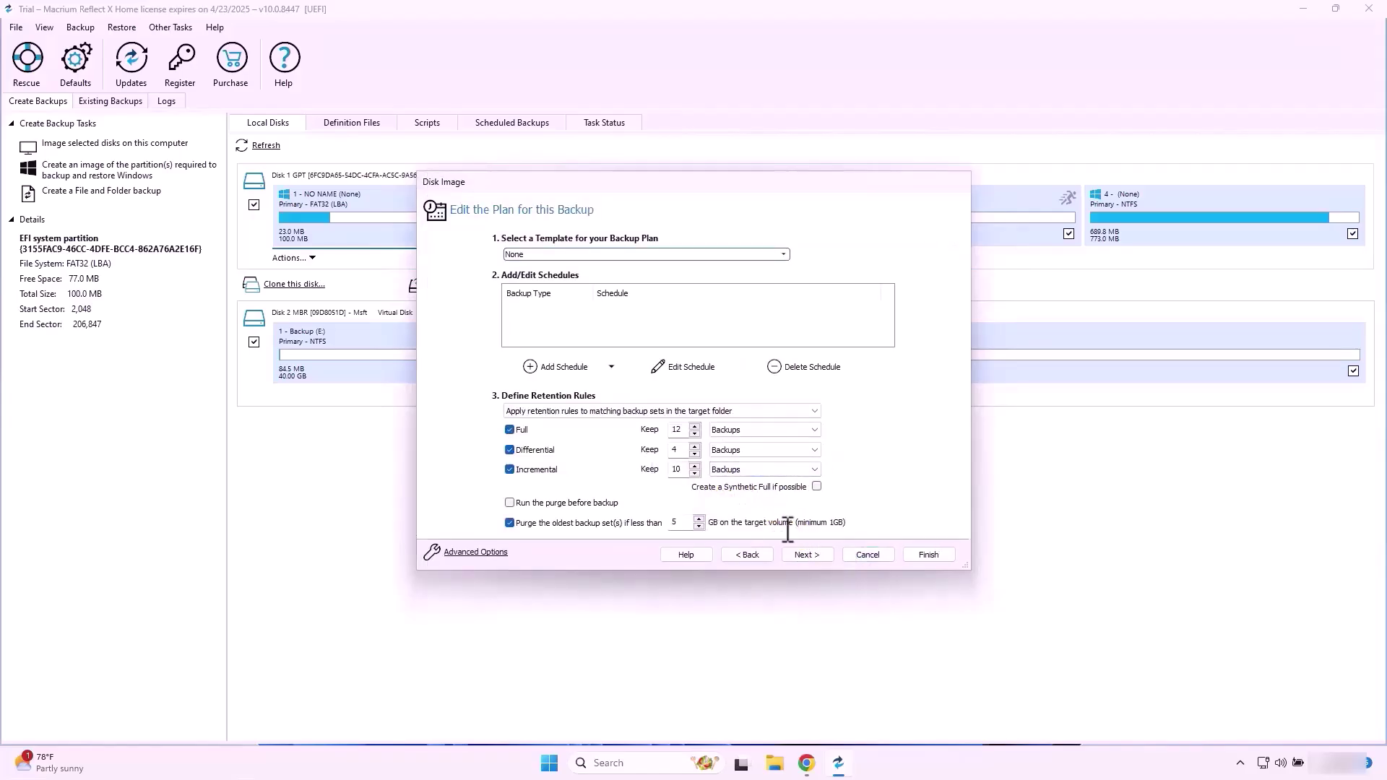
pyautogui.click(809, 555)
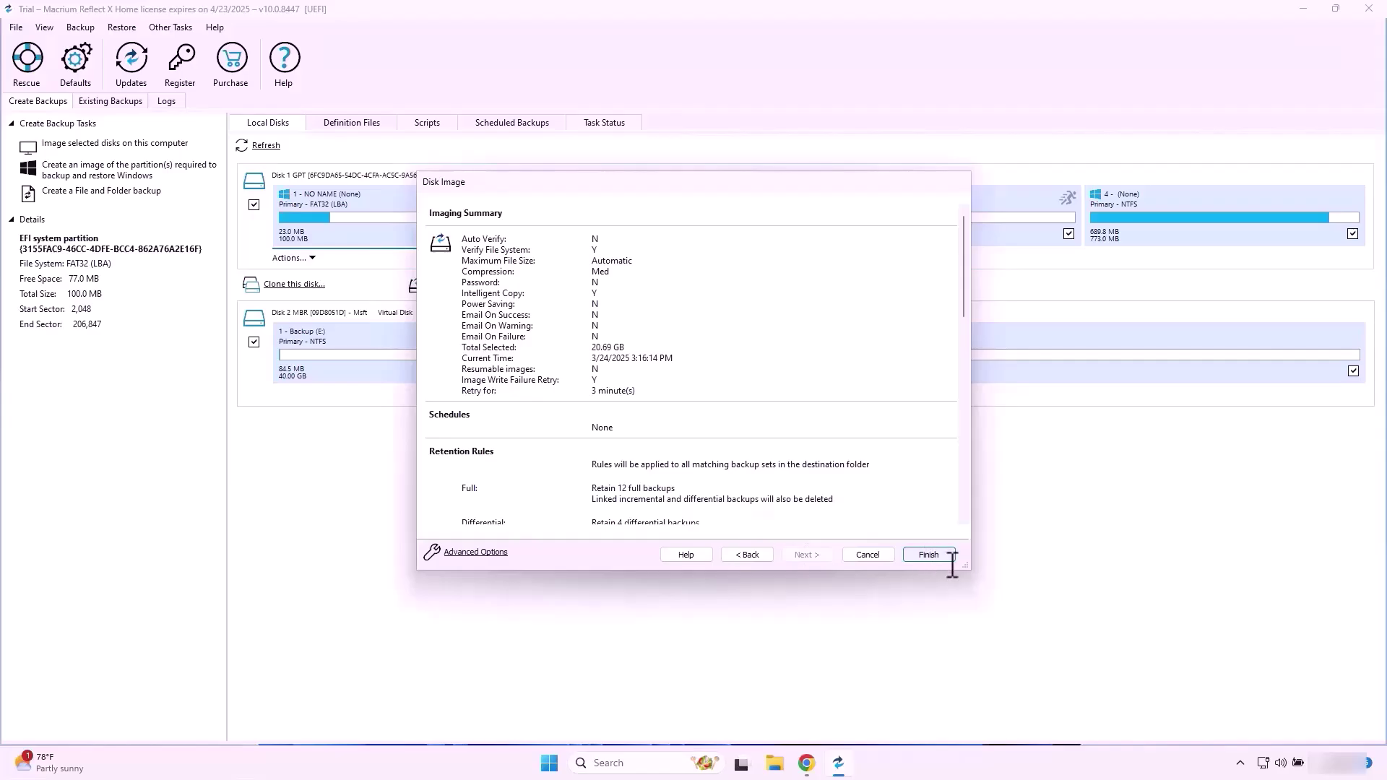
# Finish the disk image setup and run the backup now without saving a Backup Definition File
pyautogui.click(926, 555)
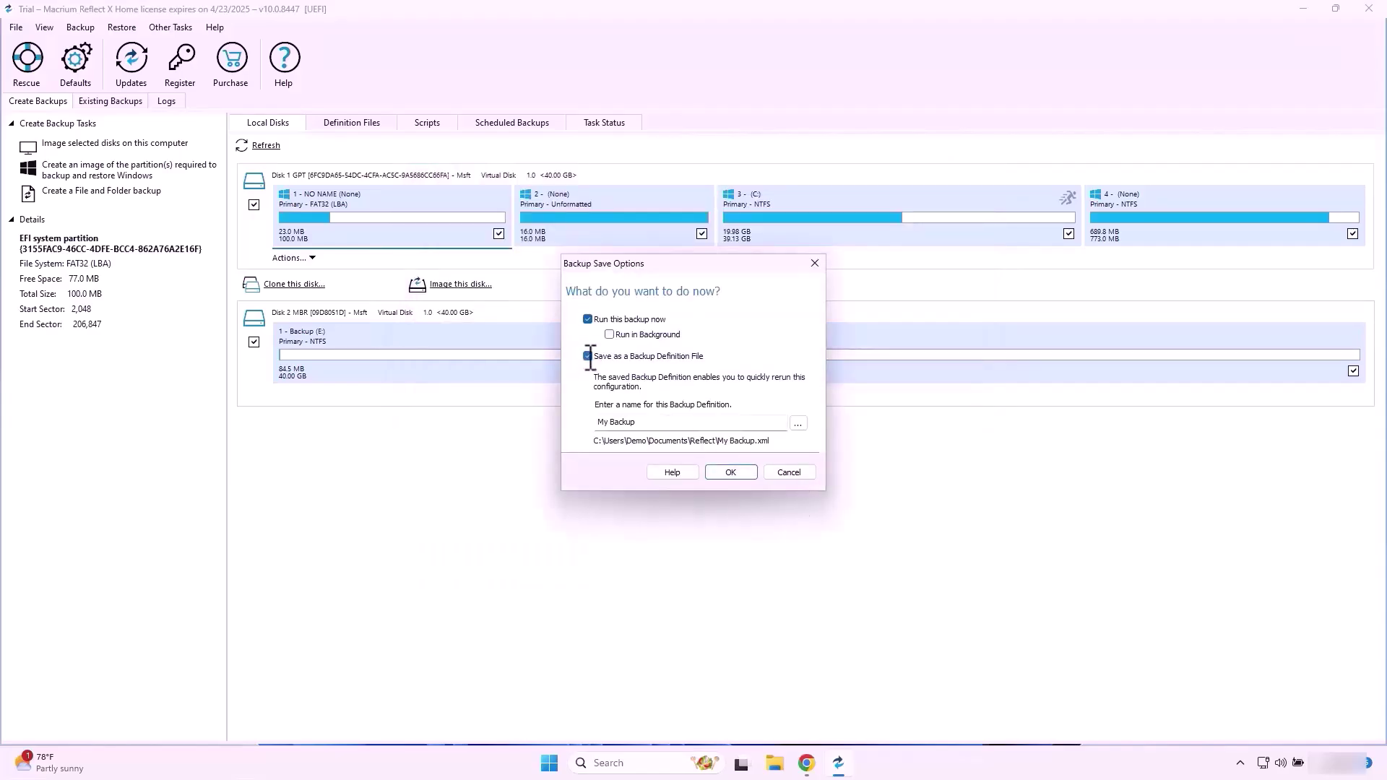
pyautogui.click(588, 356)
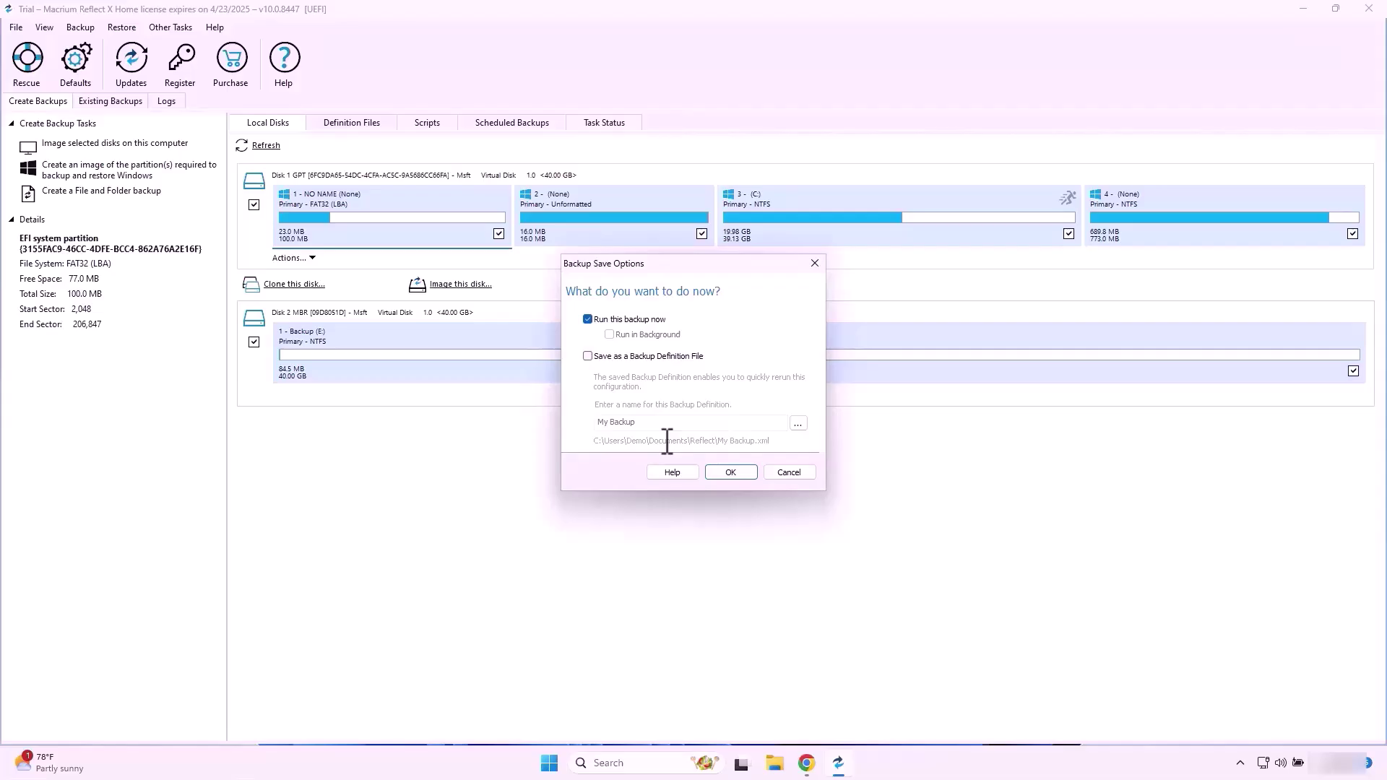
pyautogui.click(728, 473)
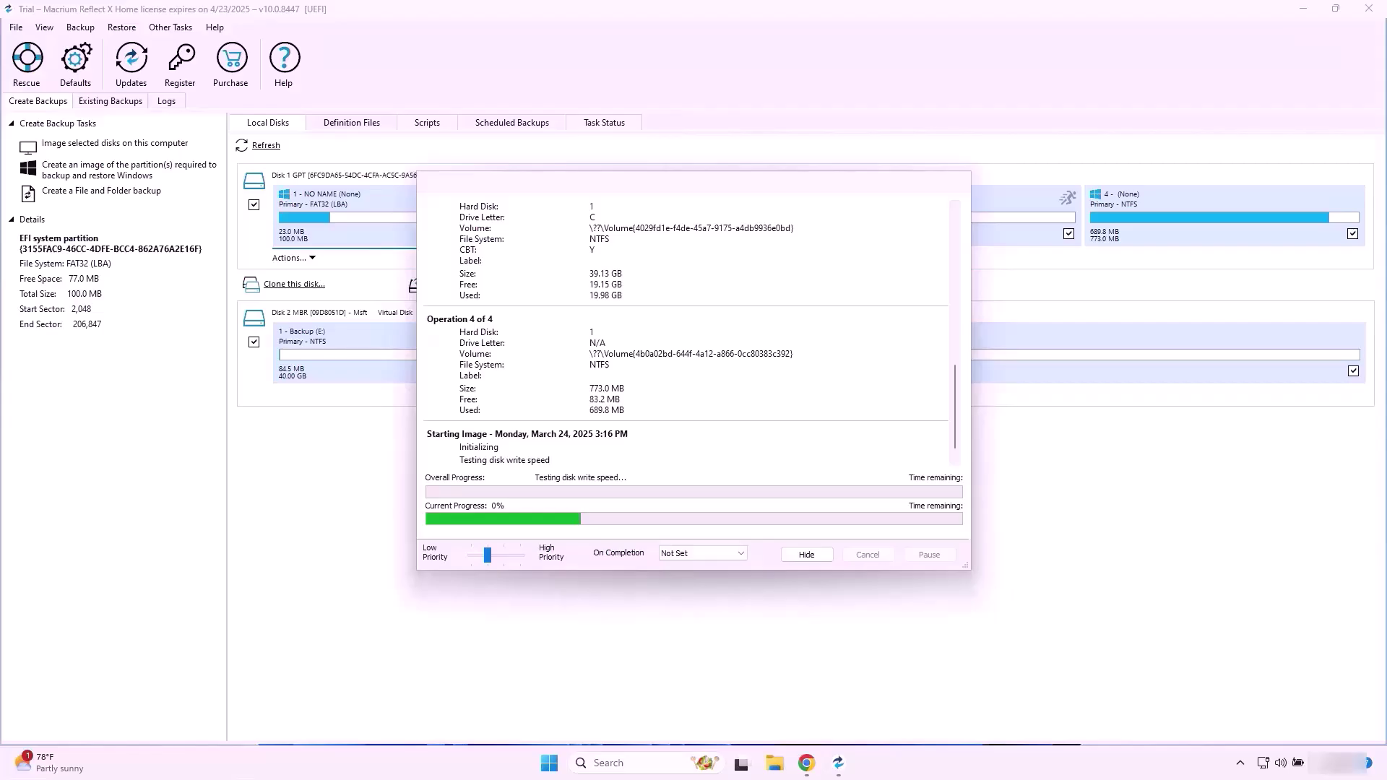
pyautogui.press('super')
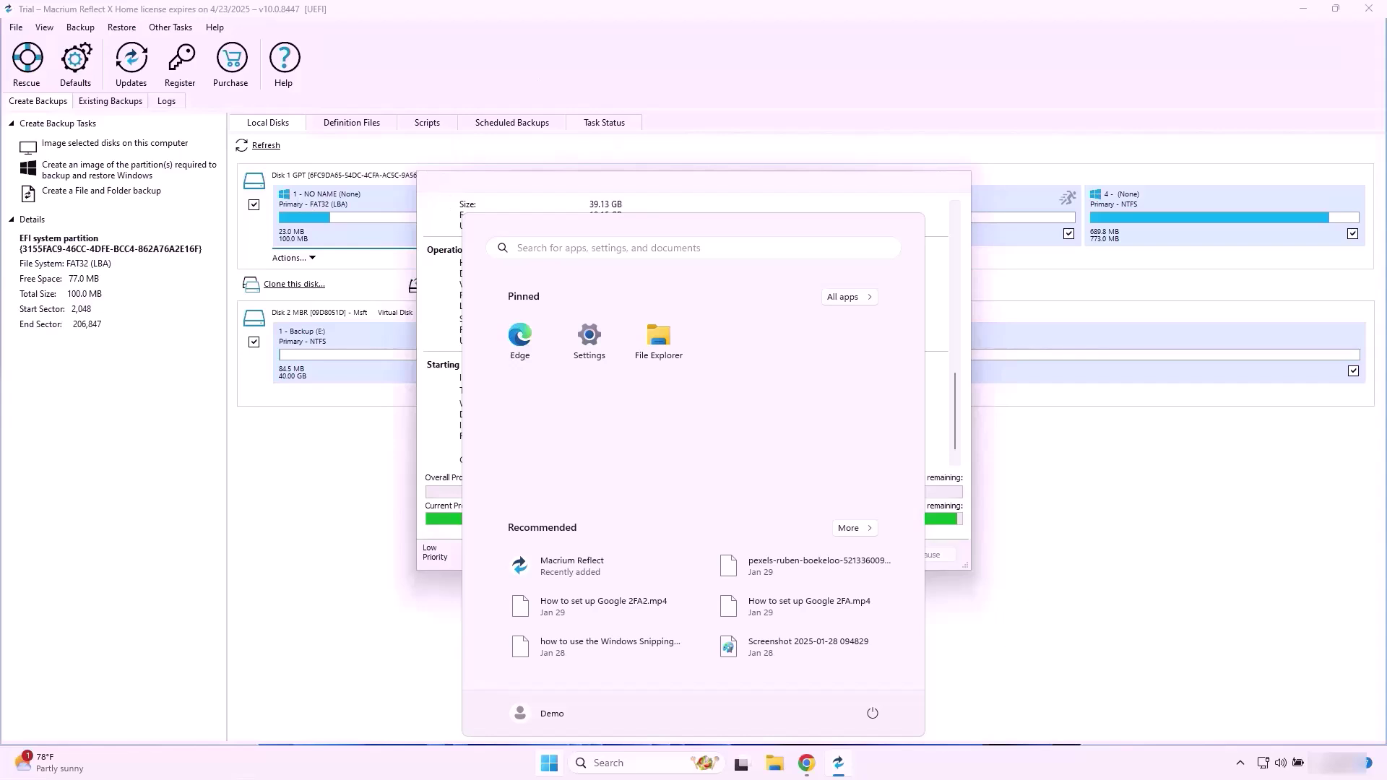
pyautogui.press('Escape')
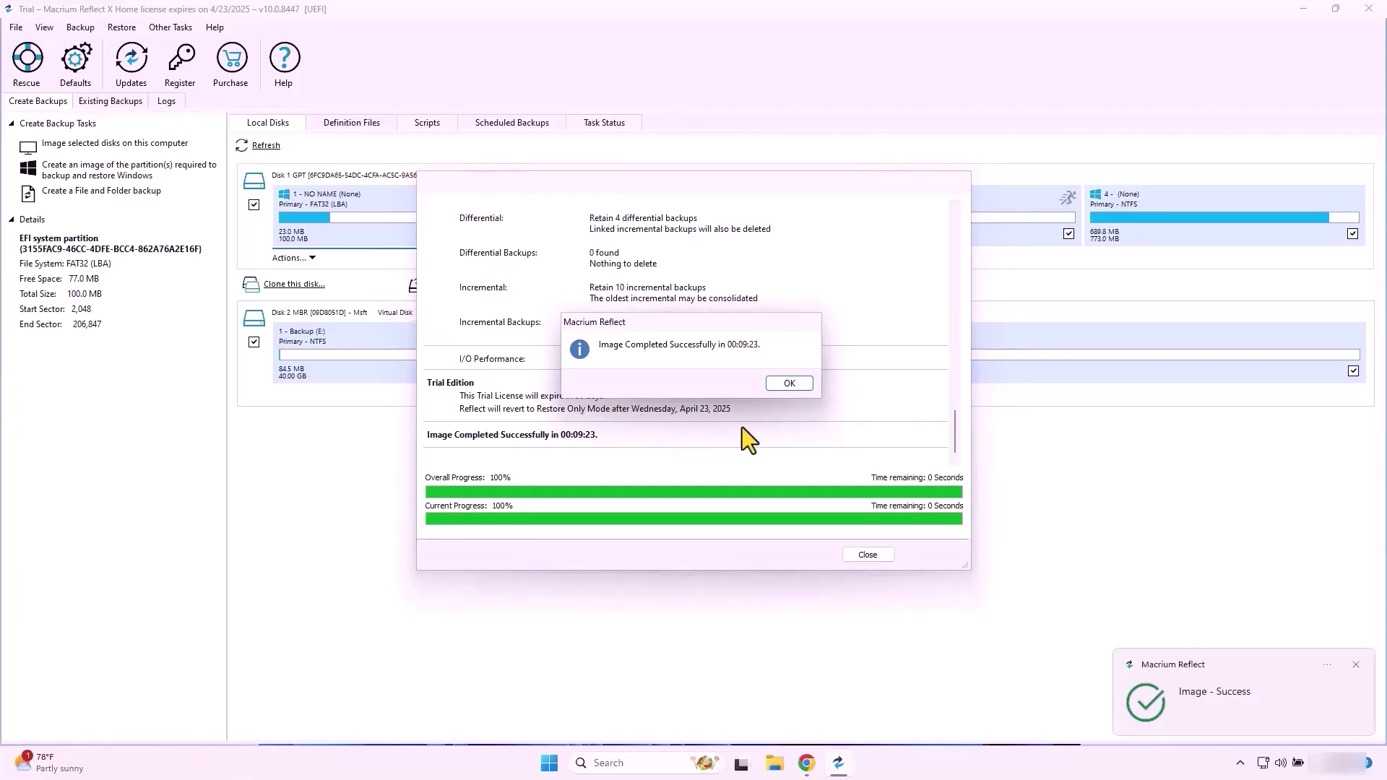
# Acknowledge the image's completion and close the imaging progress report
pyautogui.click(787, 383)
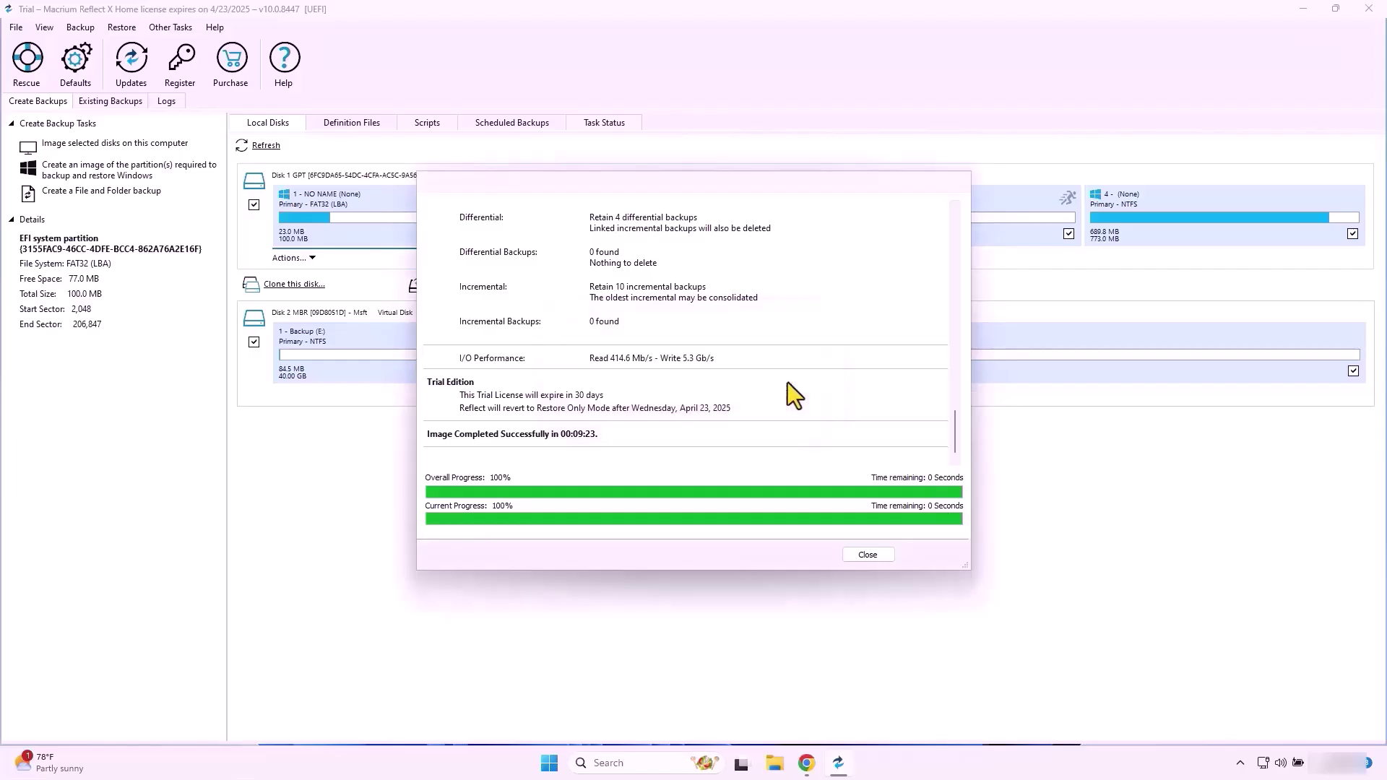
pyautogui.click(867, 555)
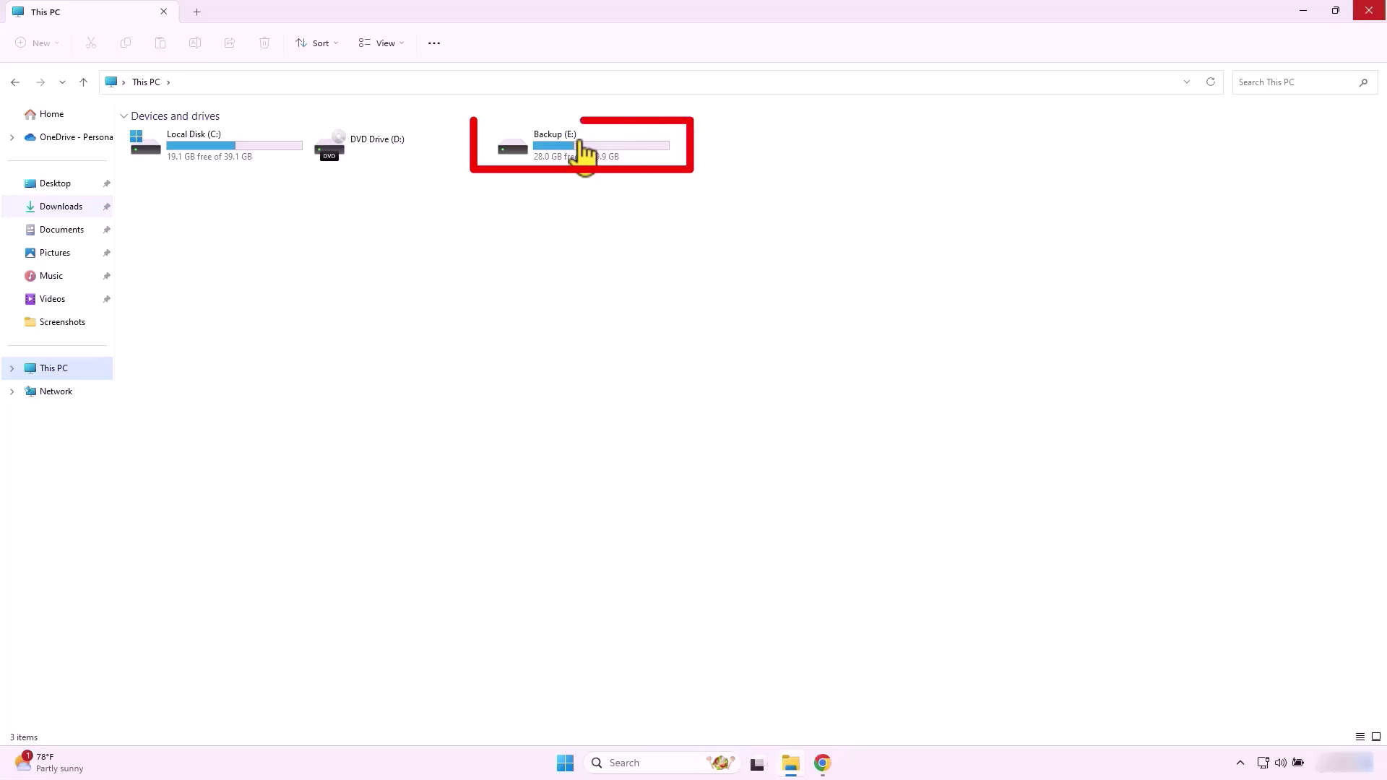
# Open the PC_Image folder on Backup (E:) from This PC in File Explorer
pyautogui.doubleClick(580, 144)
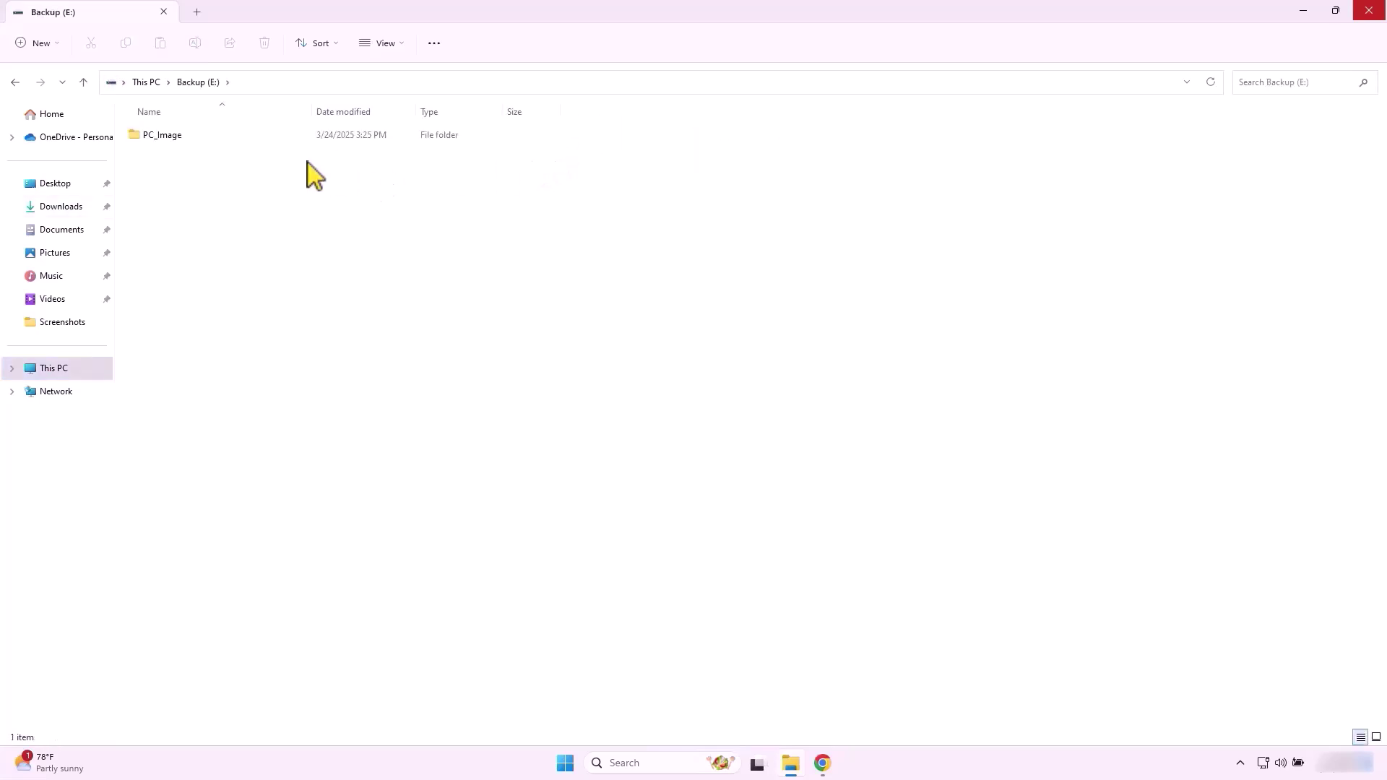
pyautogui.click(201, 135)
pyautogui.doubleClick(201, 136)
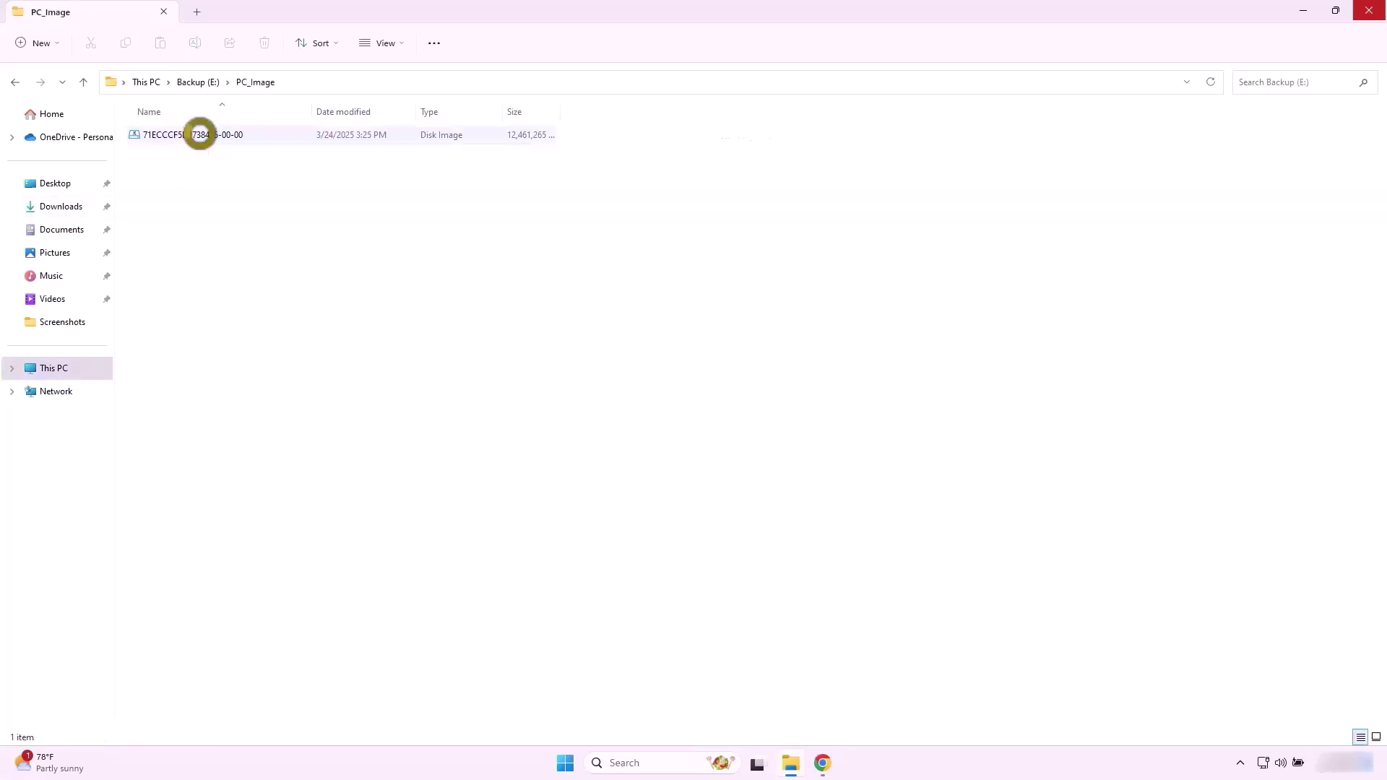
# Explore the disk image file in PC_Image, allowing Macrium Reflect to make changes to the device
pyautogui.click(232, 136)
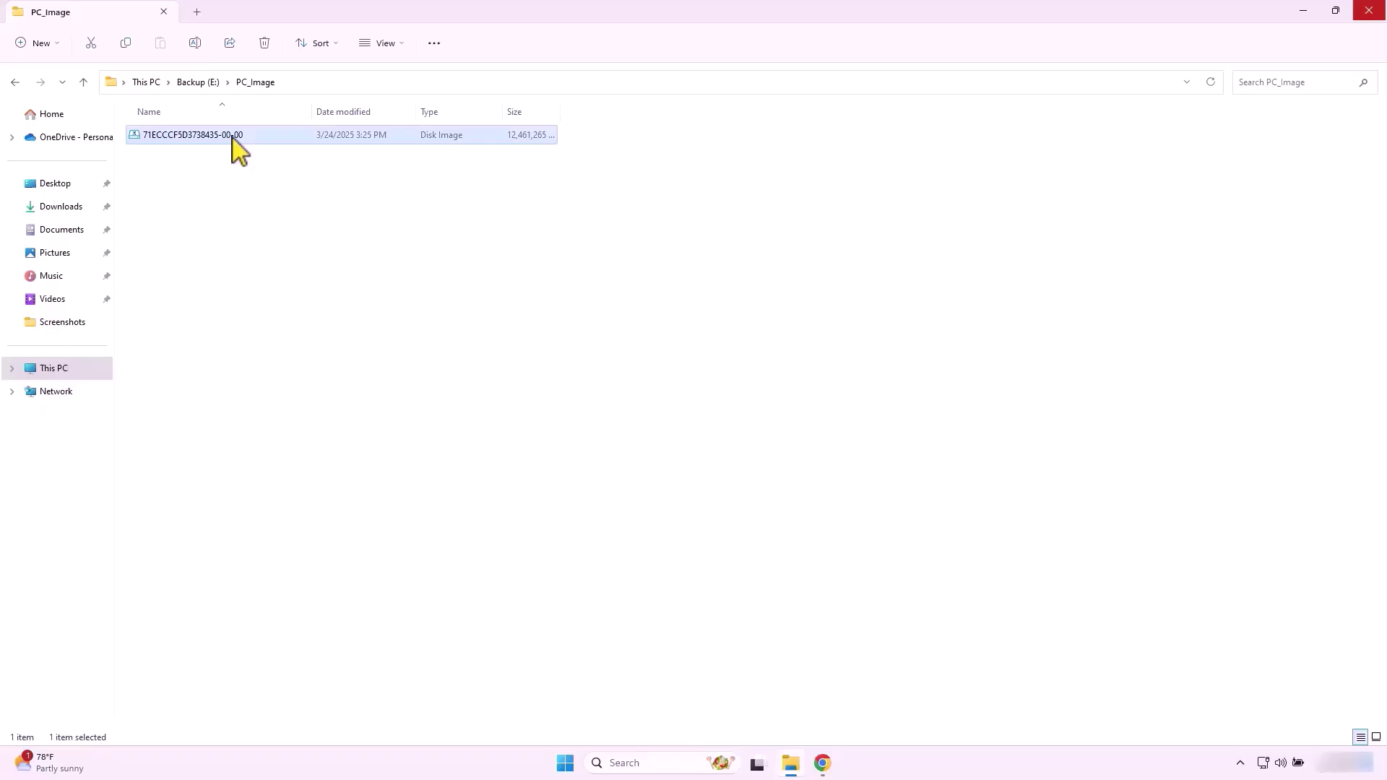
pyautogui.rightClick(231, 137)
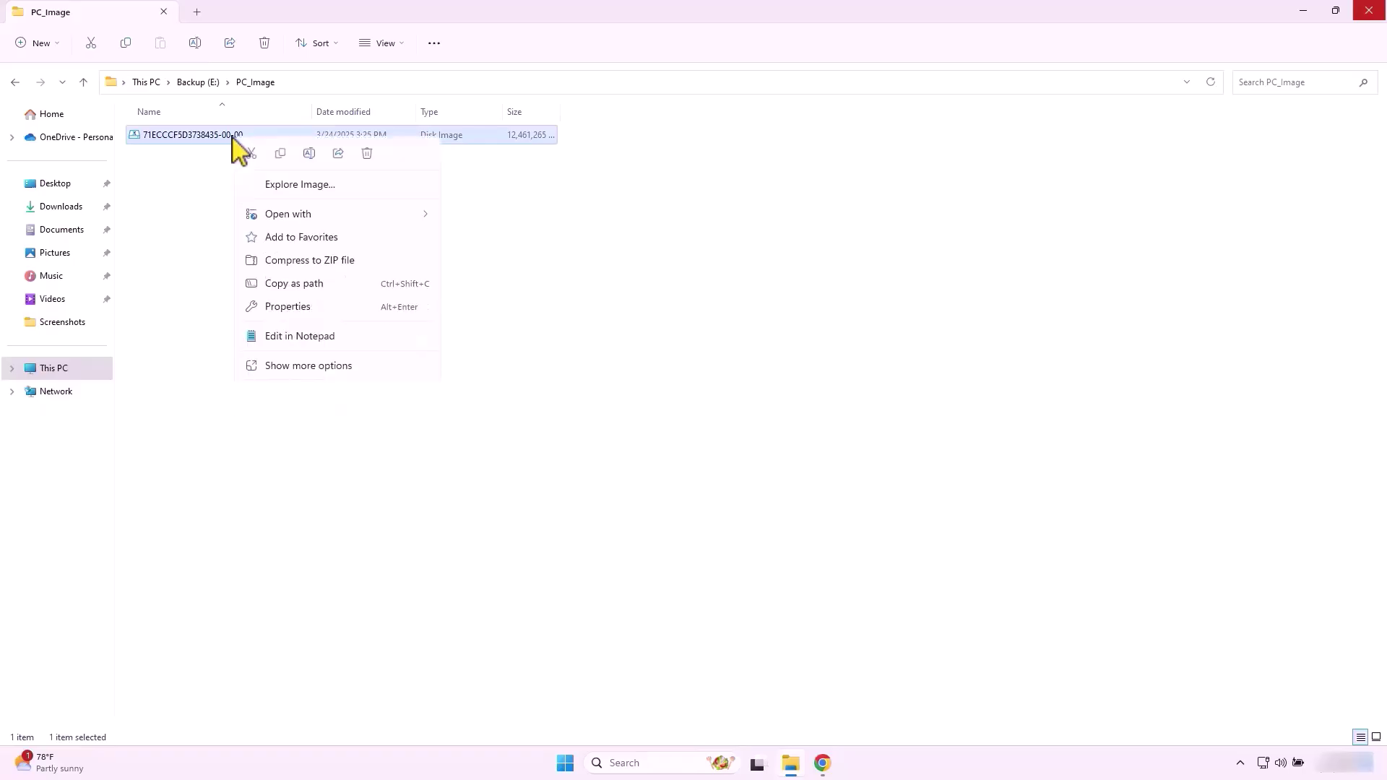
pyautogui.click(292, 185)
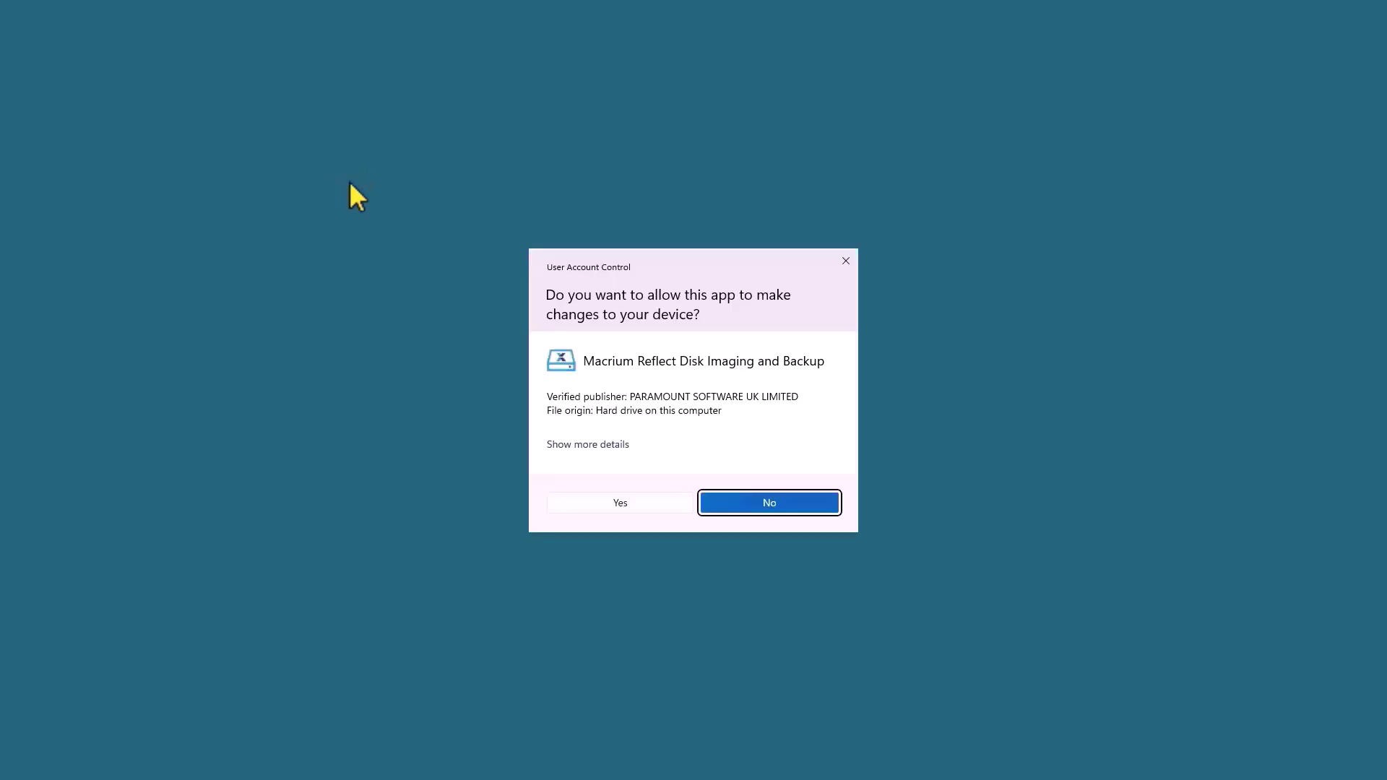
pyautogui.click(619, 503)
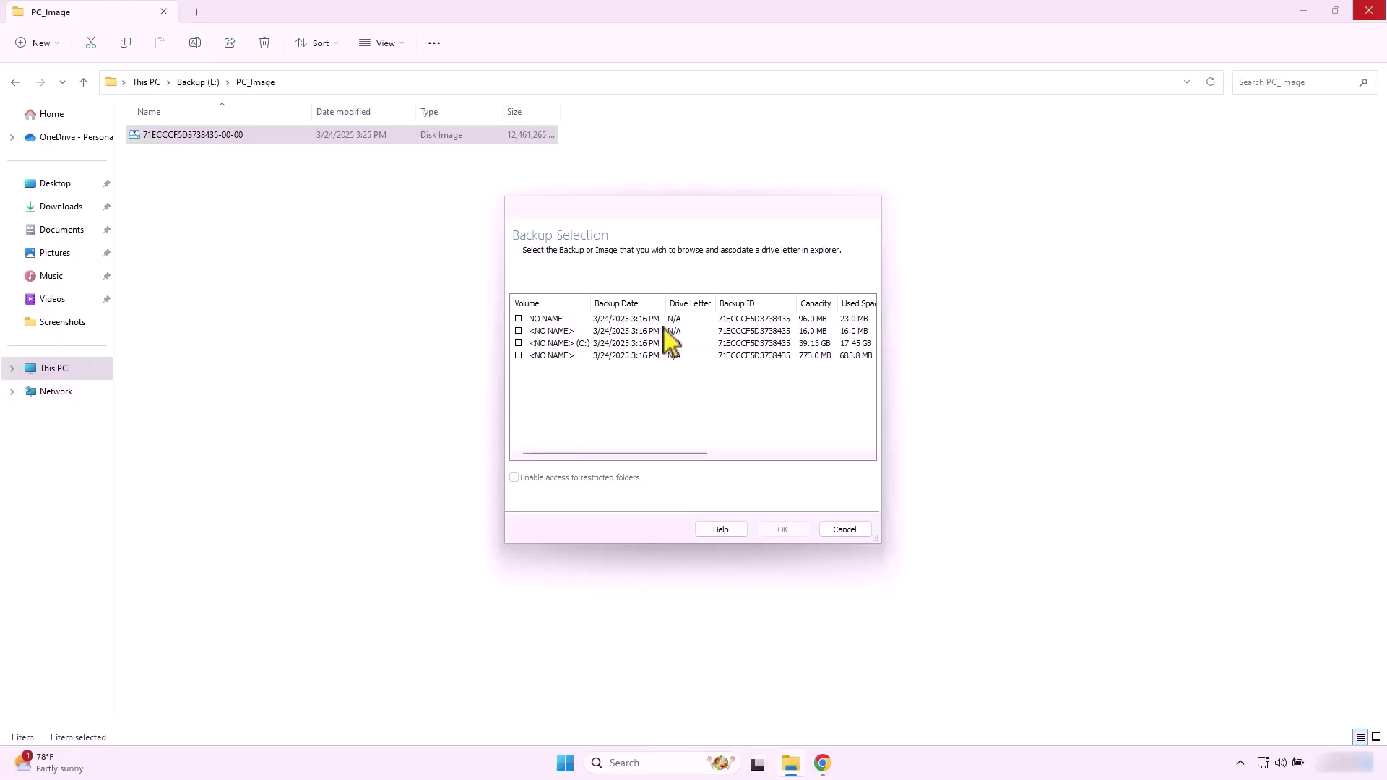
# Mount only the image's C: volume as drive H:, with access to restricted folders enabled
pyautogui.click(519, 319)
pyautogui.click(518, 331)
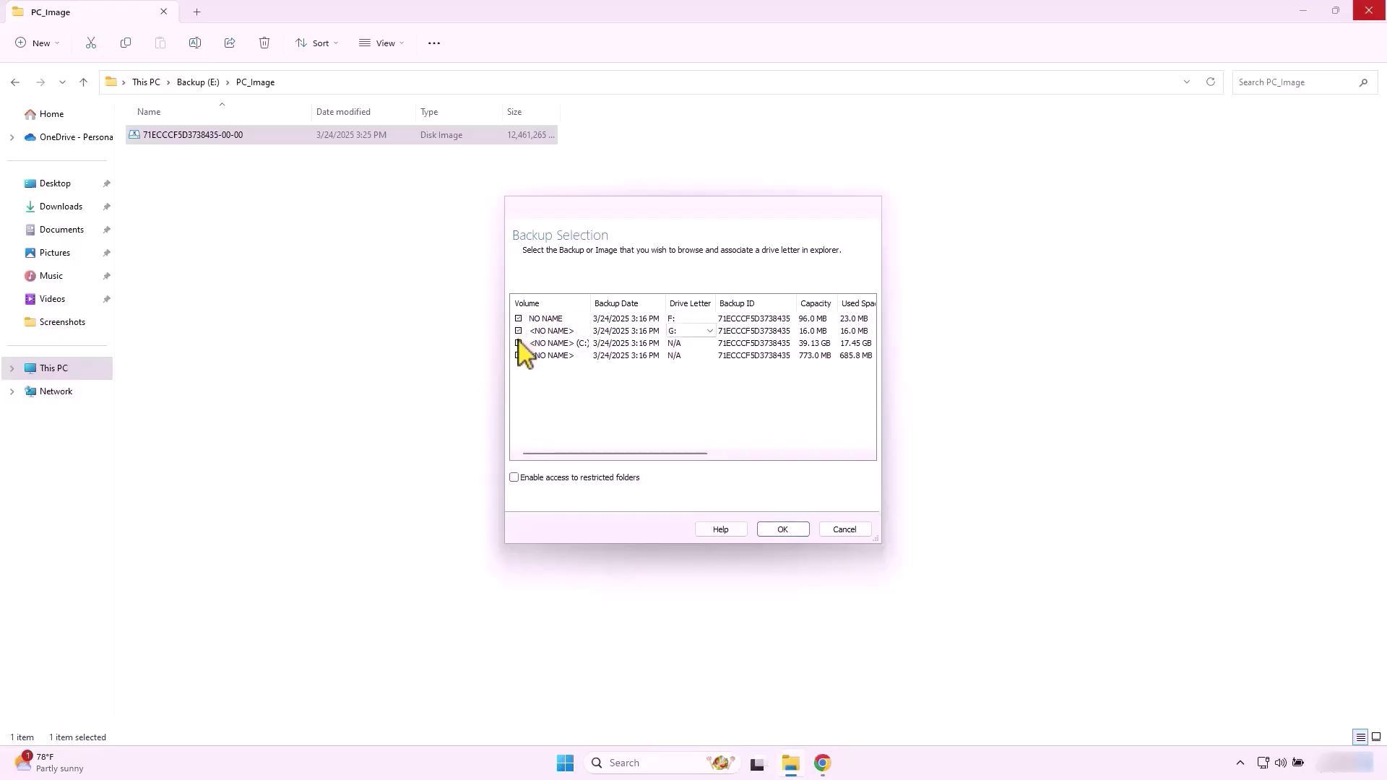
pyautogui.click(518, 343)
pyautogui.click(518, 355)
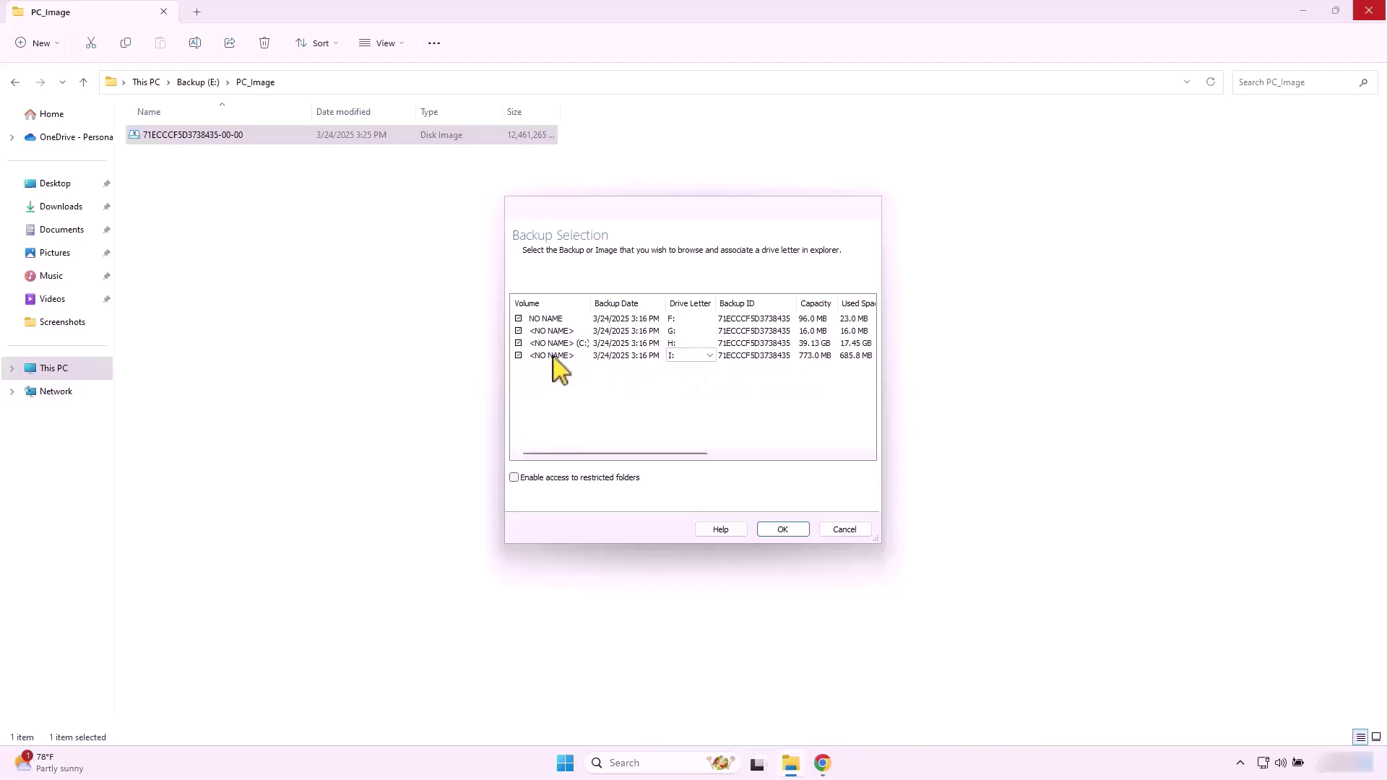
pyautogui.click(519, 355)
pyautogui.click(518, 331)
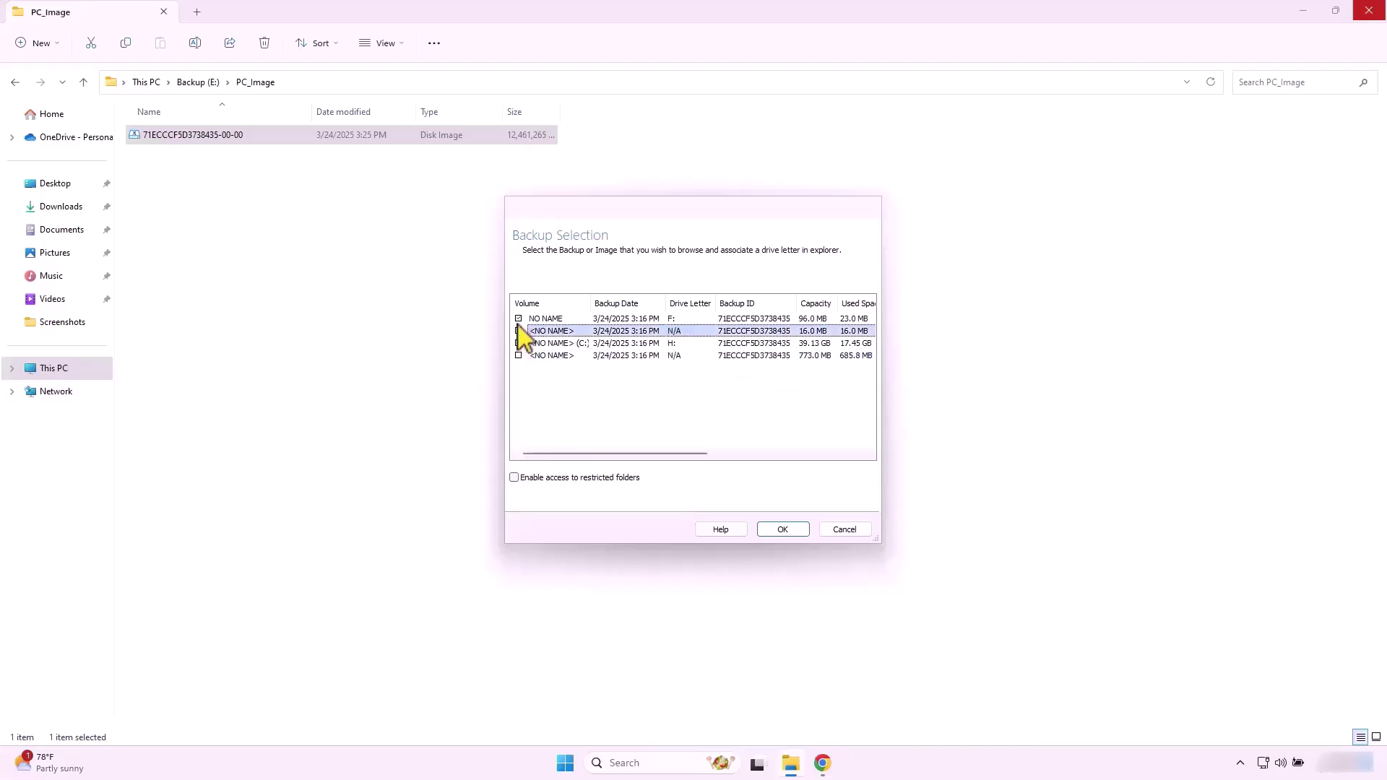
pyautogui.click(518, 319)
pyautogui.click(780, 529)
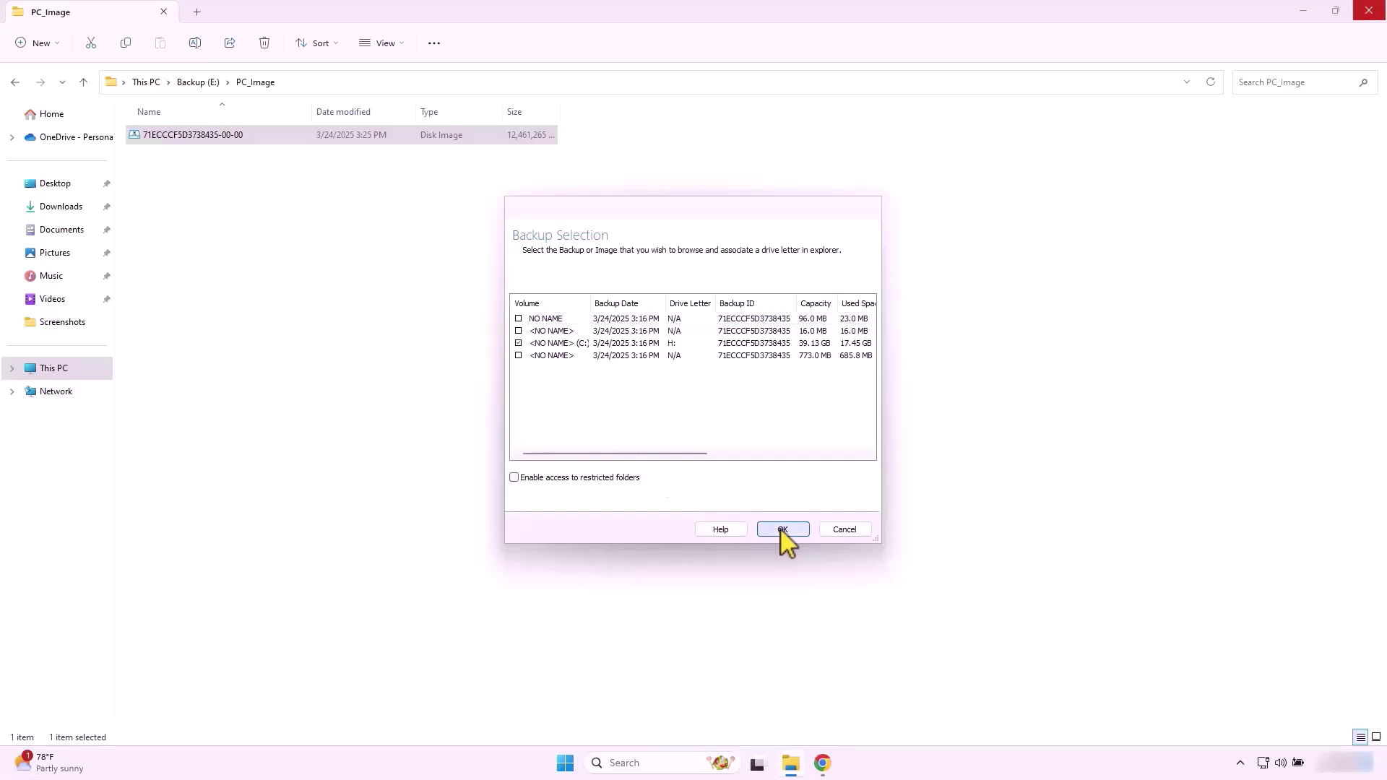
pyautogui.click(514, 477)
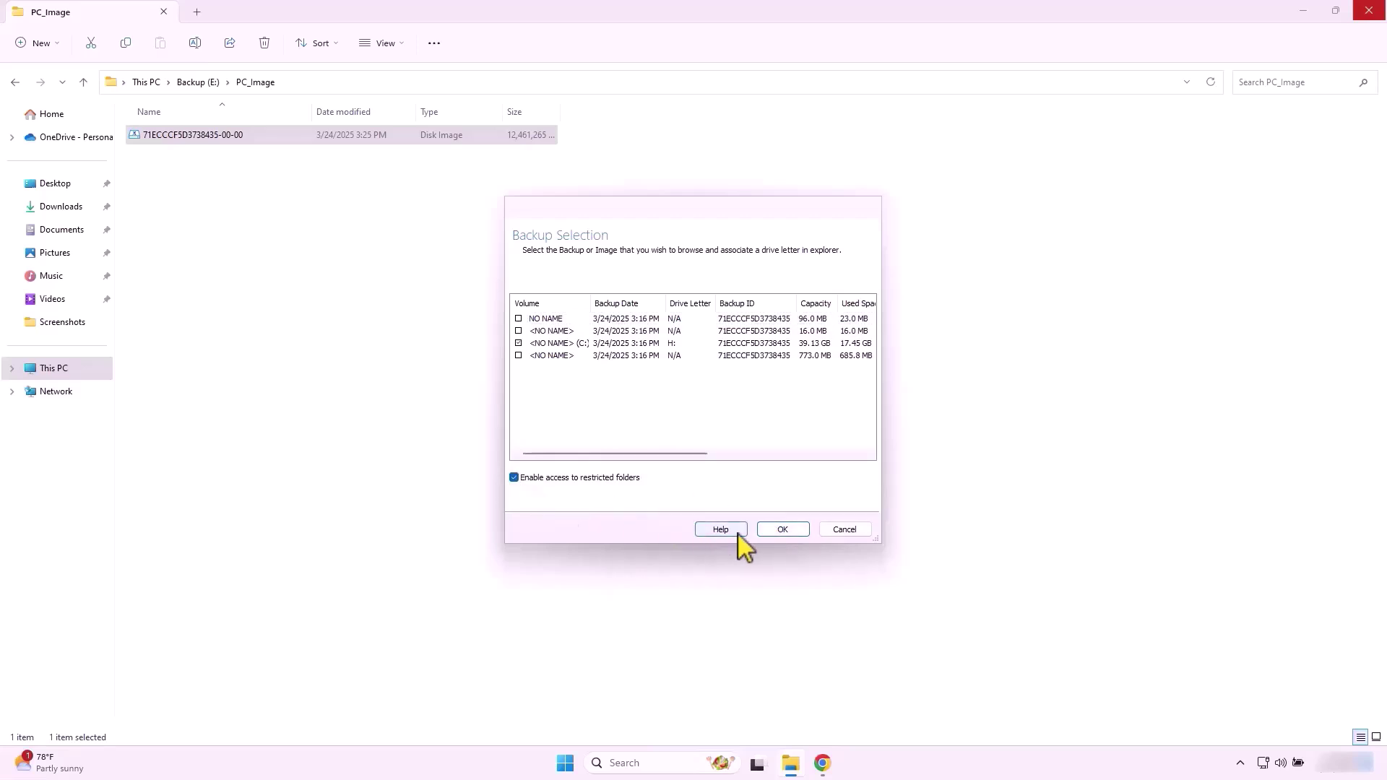
pyautogui.click(782, 529)
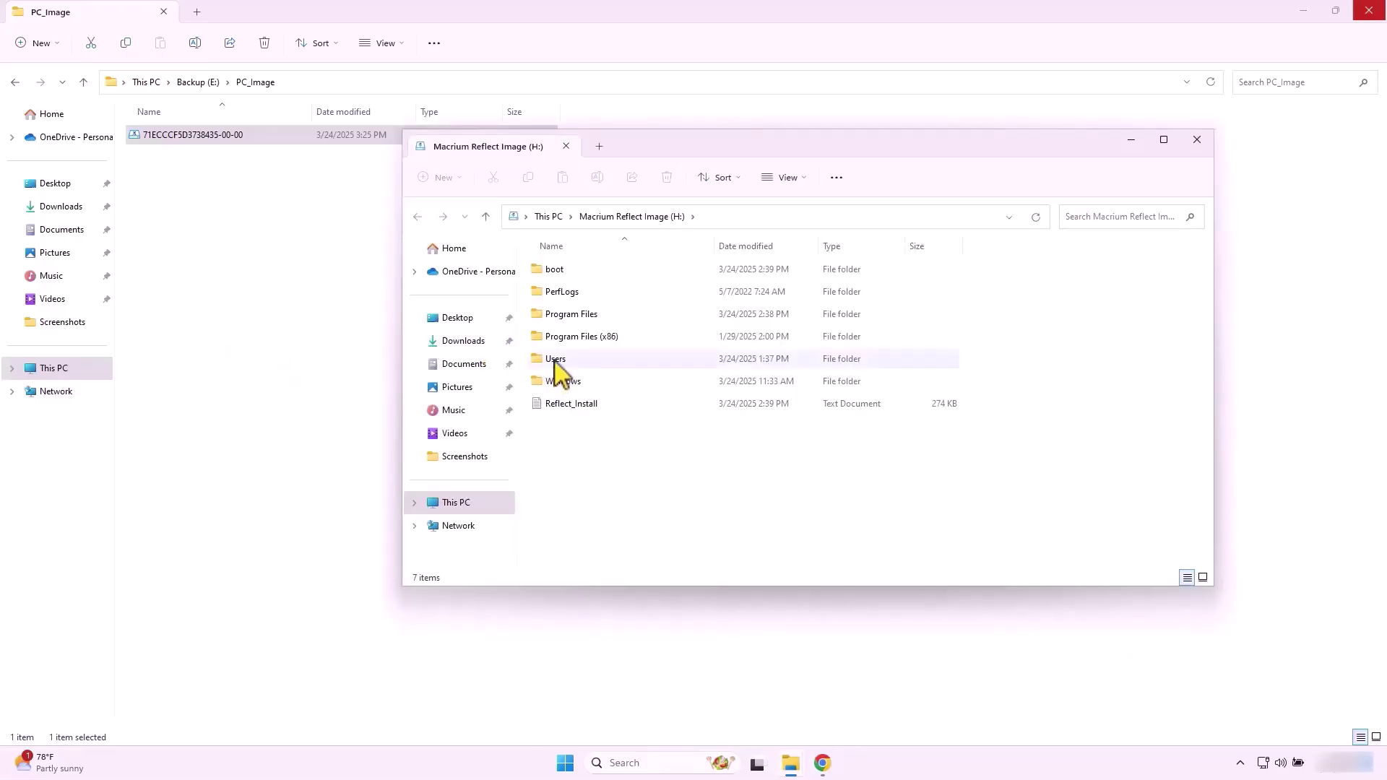
# Browse Macrium Reflect Image (H:) from This PC to the Downloads folder under Users\Demo to inspect the backed-up files
pyautogui.click(57, 370)
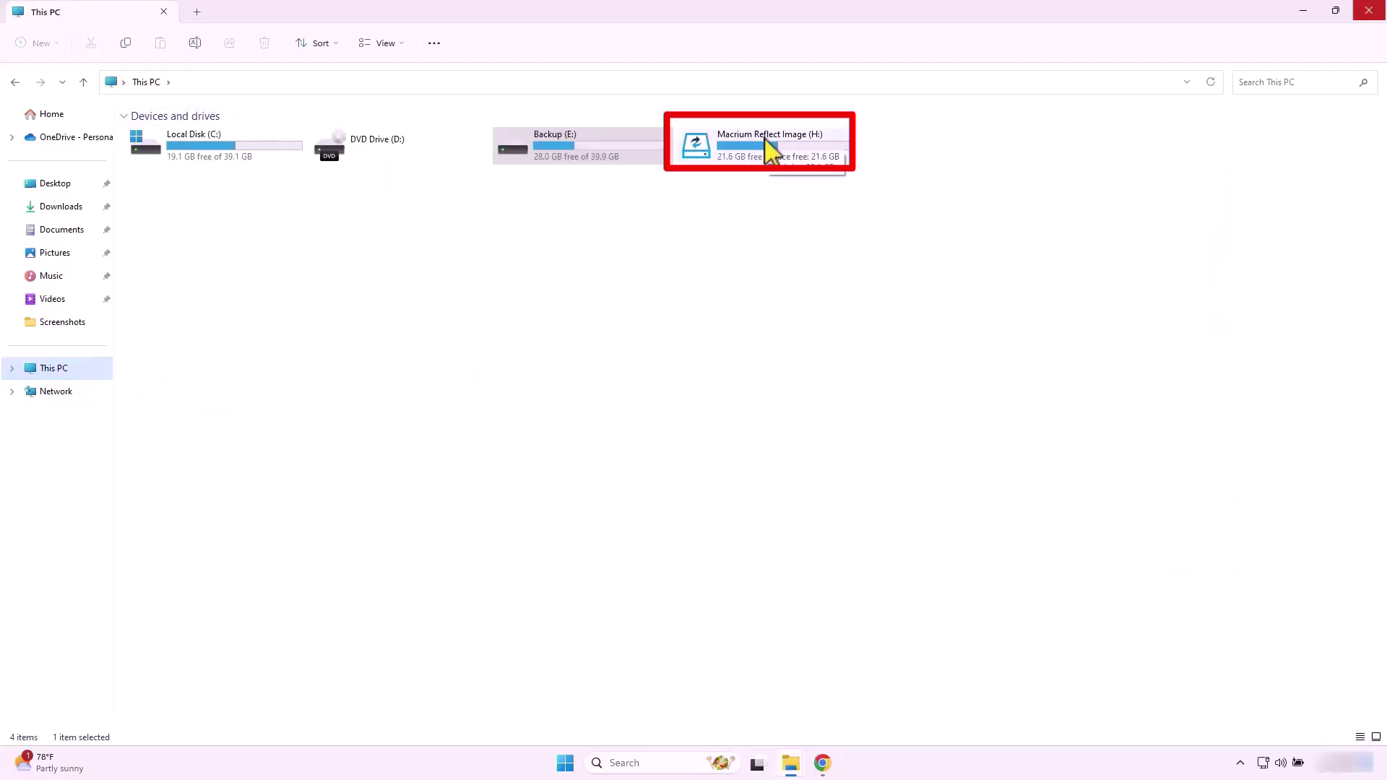
pyautogui.doubleClick(767, 143)
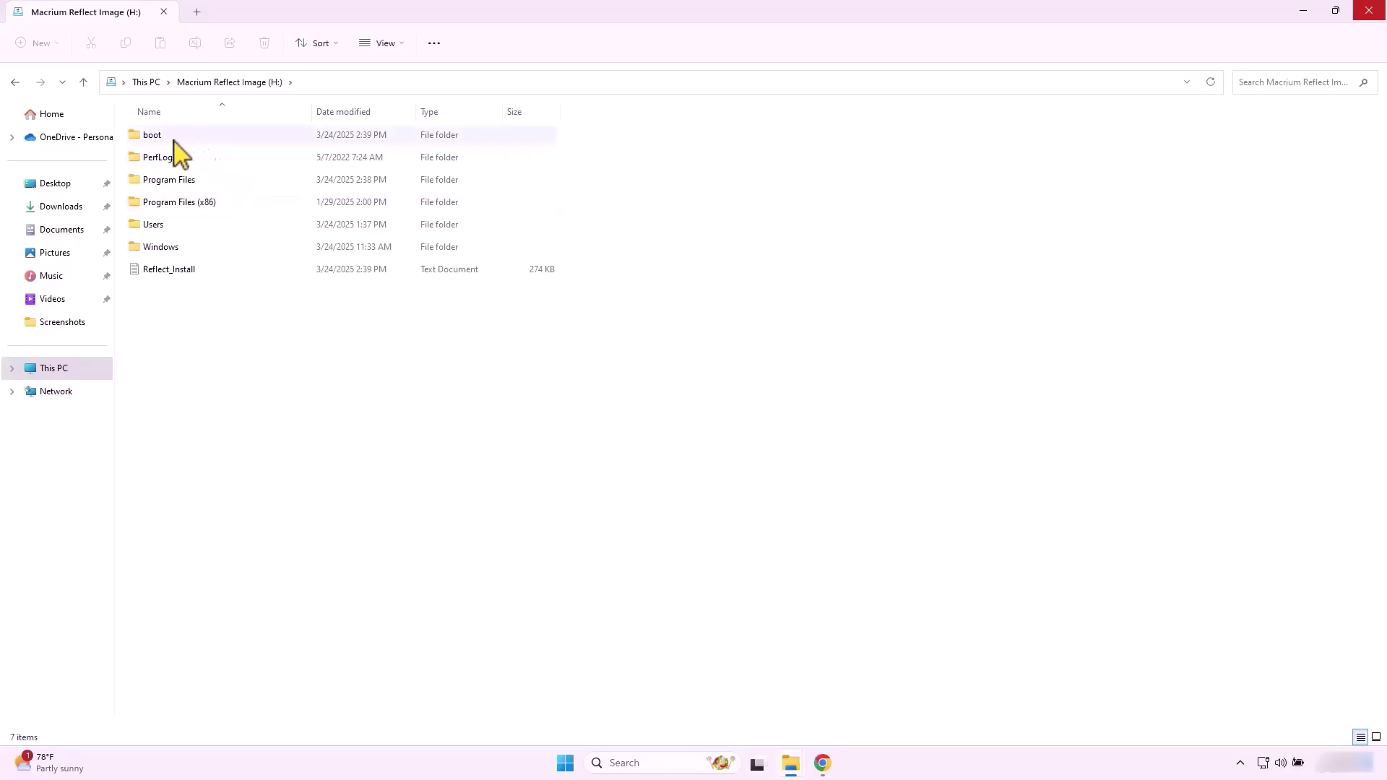
pyautogui.doubleClick(167, 226)
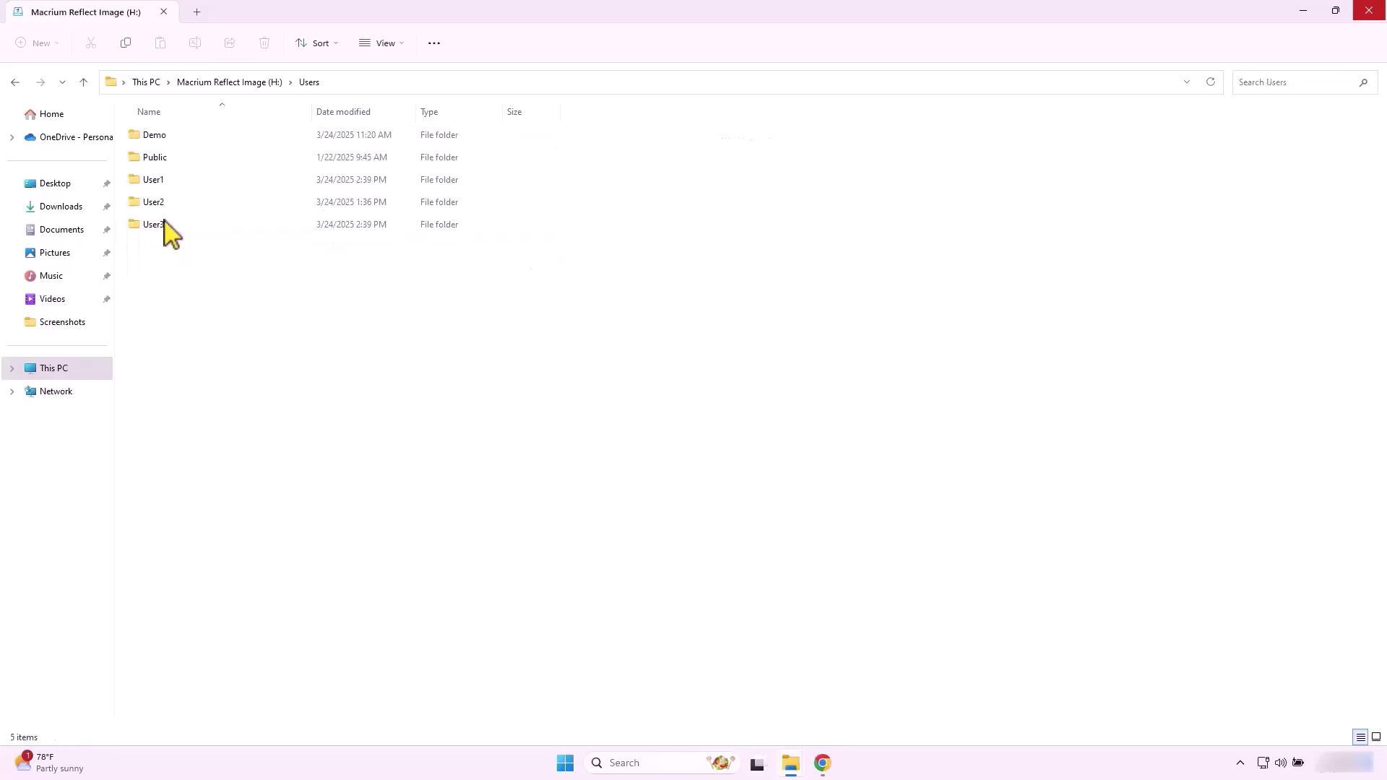
pyautogui.doubleClick(155, 138)
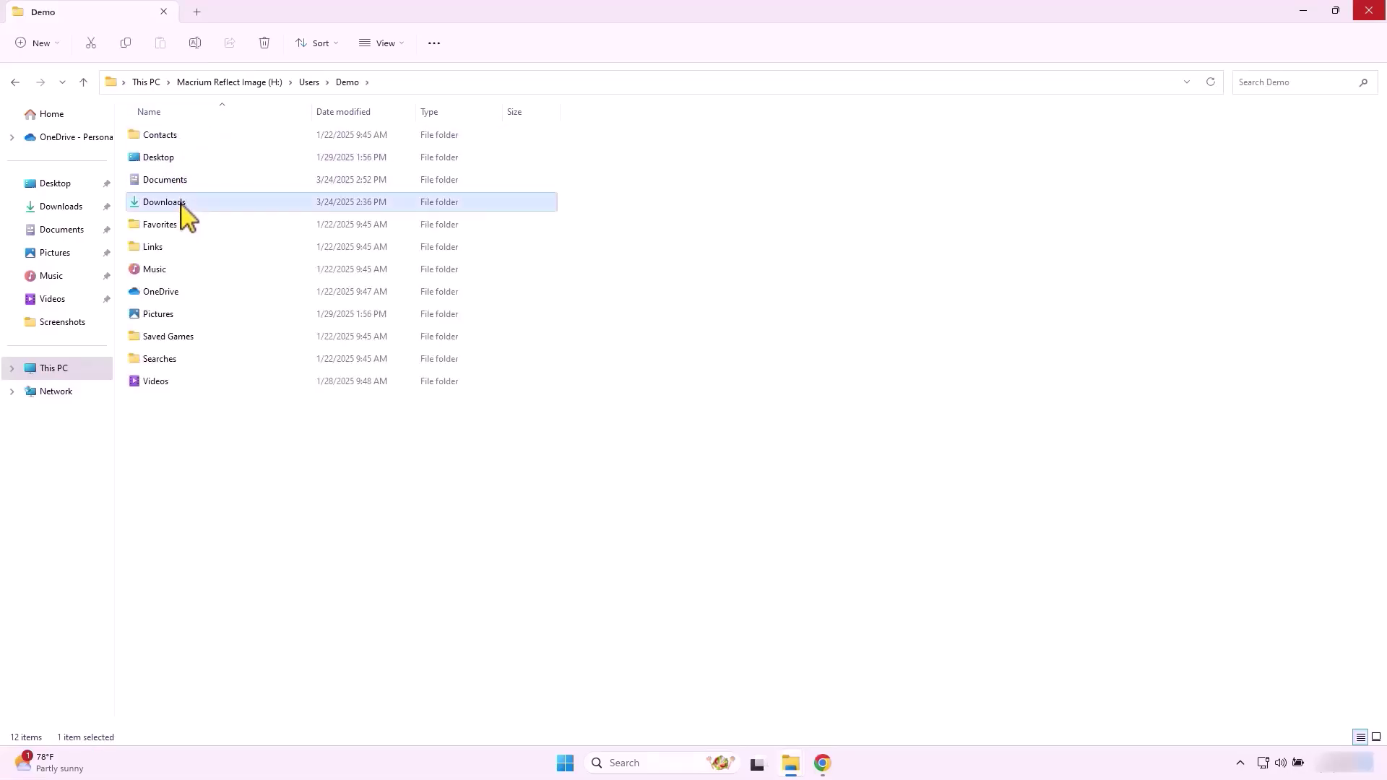
pyautogui.doubleClick(183, 205)
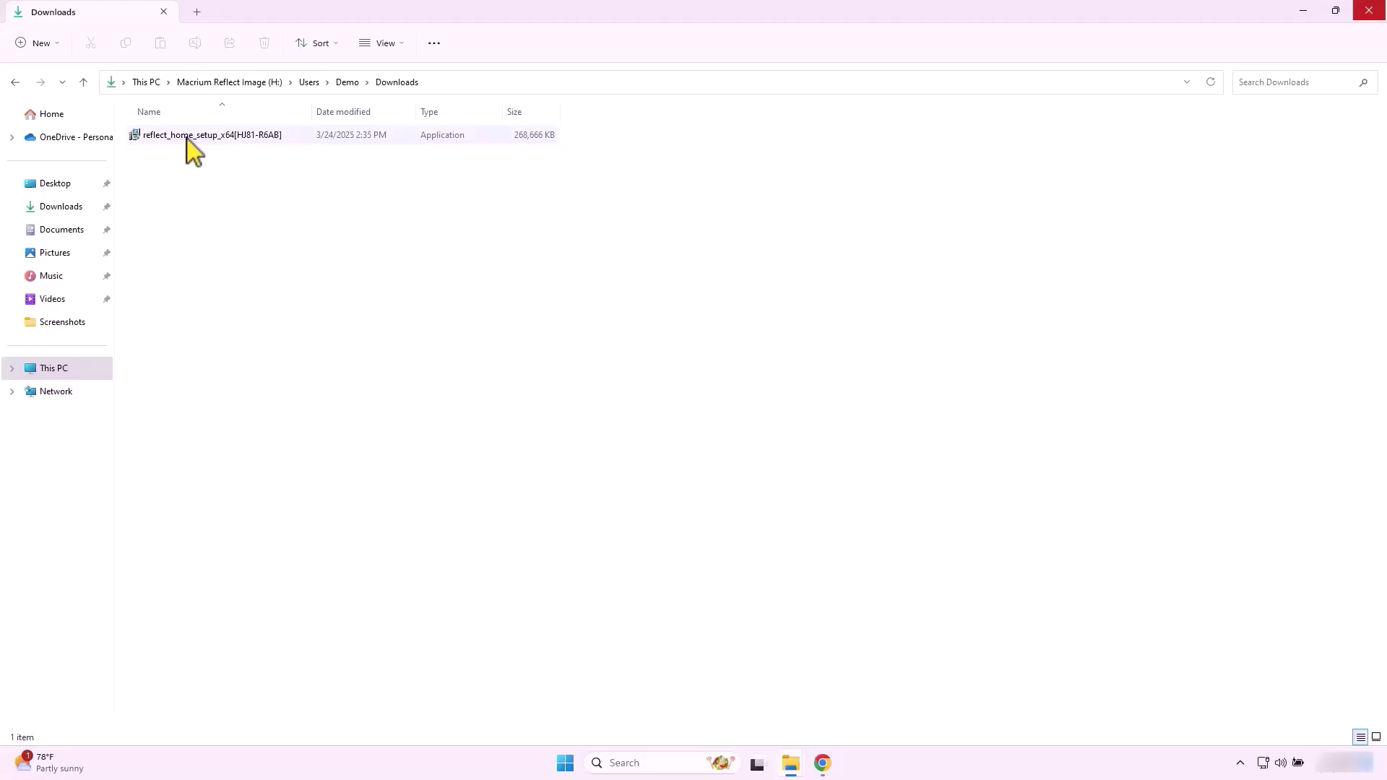